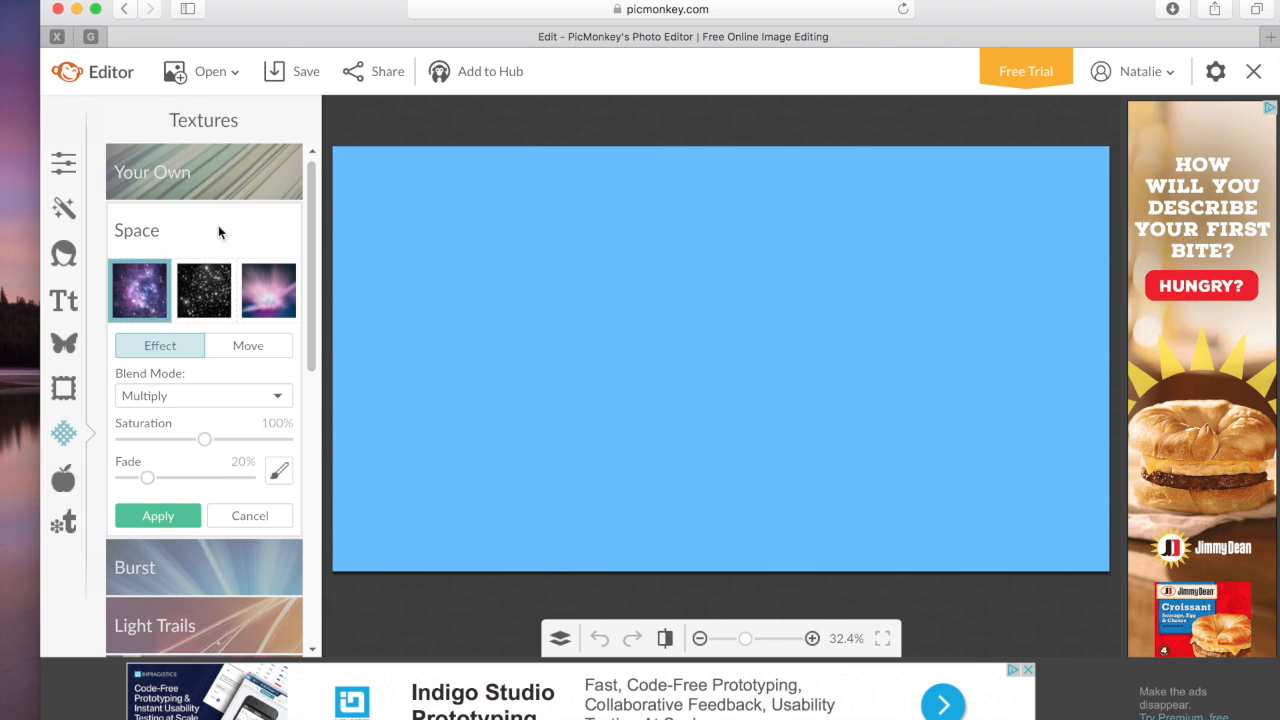
Preview the Space, Burst and Light Trails textures on the blue background to compare their looks
left_click(212, 290)
left_click(277, 291)
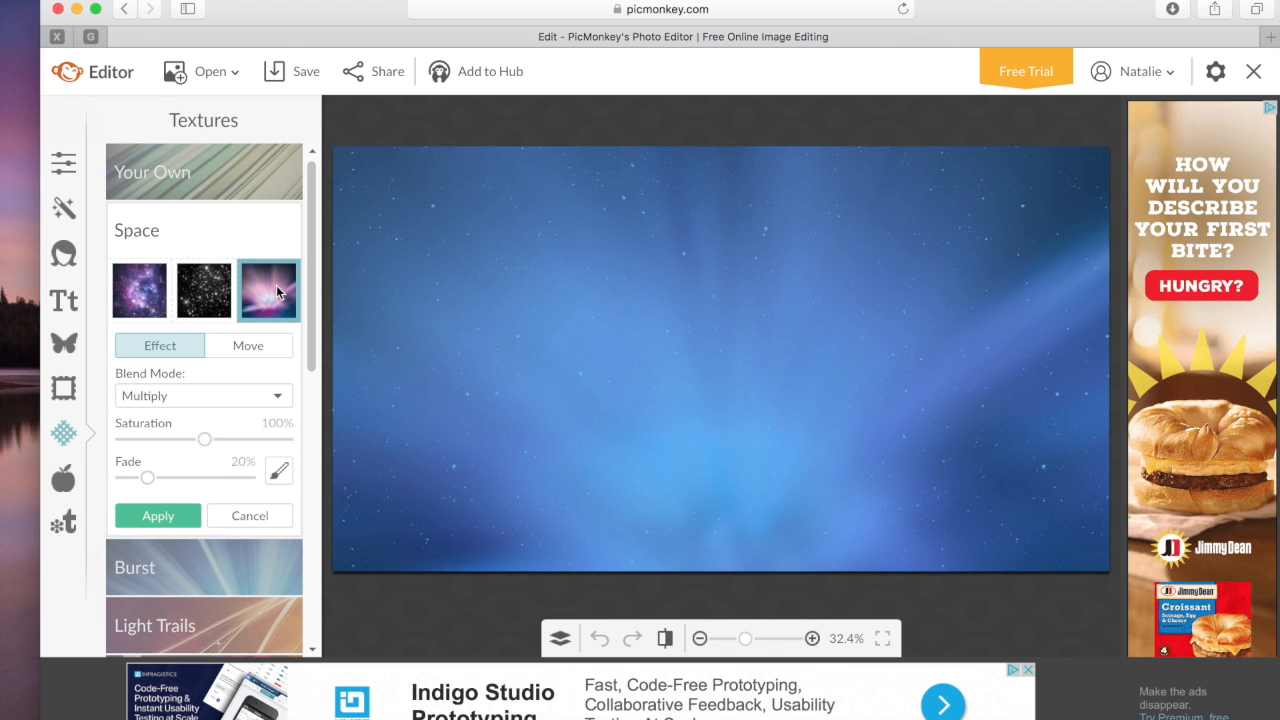
left_click(130, 290)
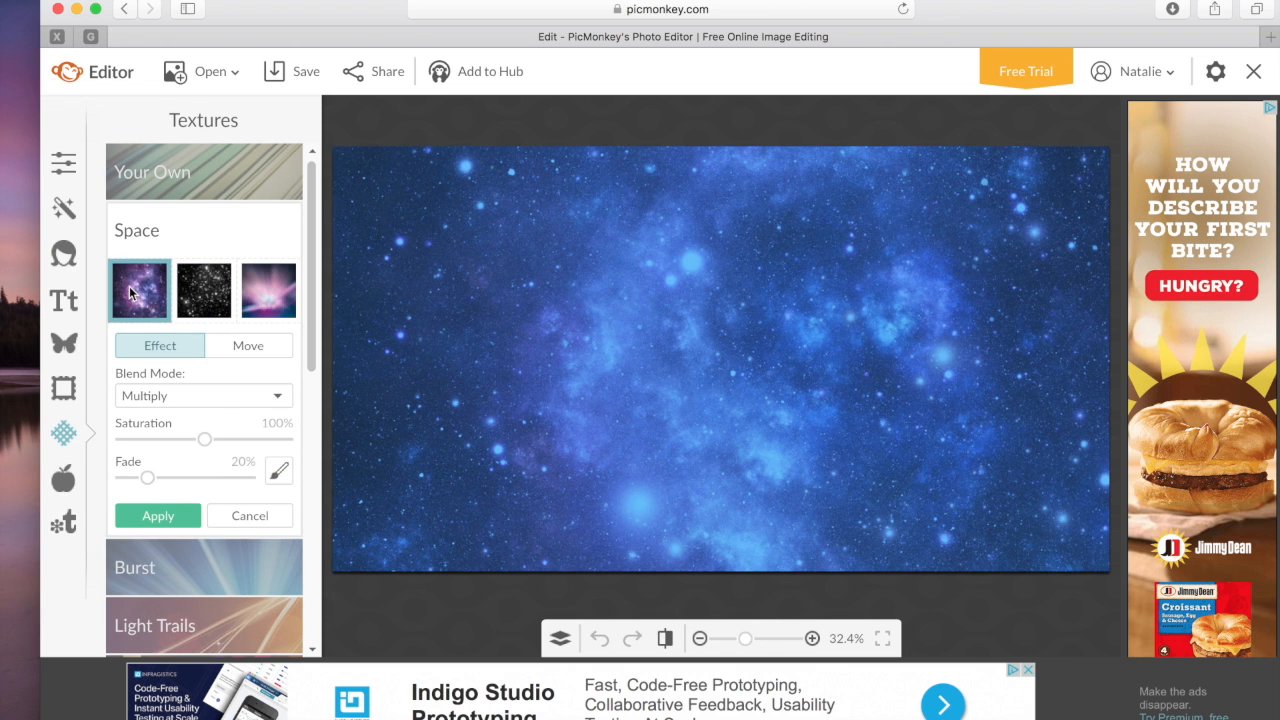
left_click(212, 561)
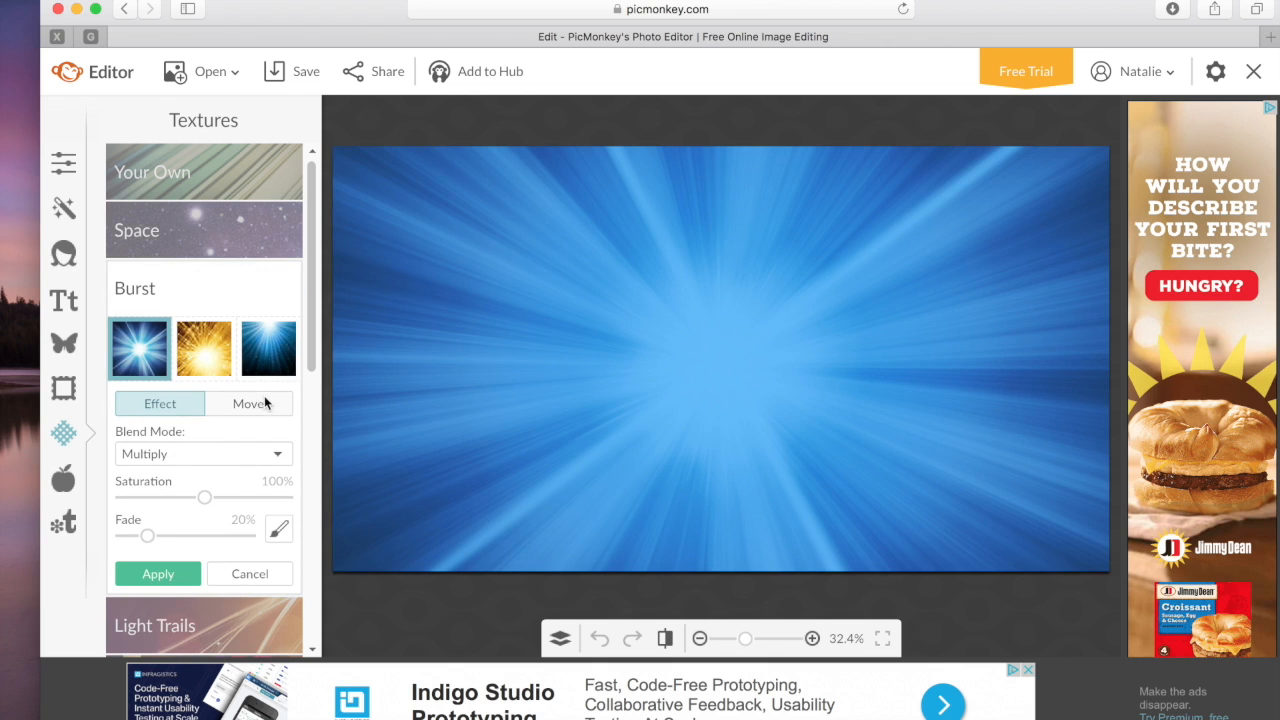
left_click(214, 358)
left_click(268, 362)
left_click(150, 360)
left_click(251, 618)
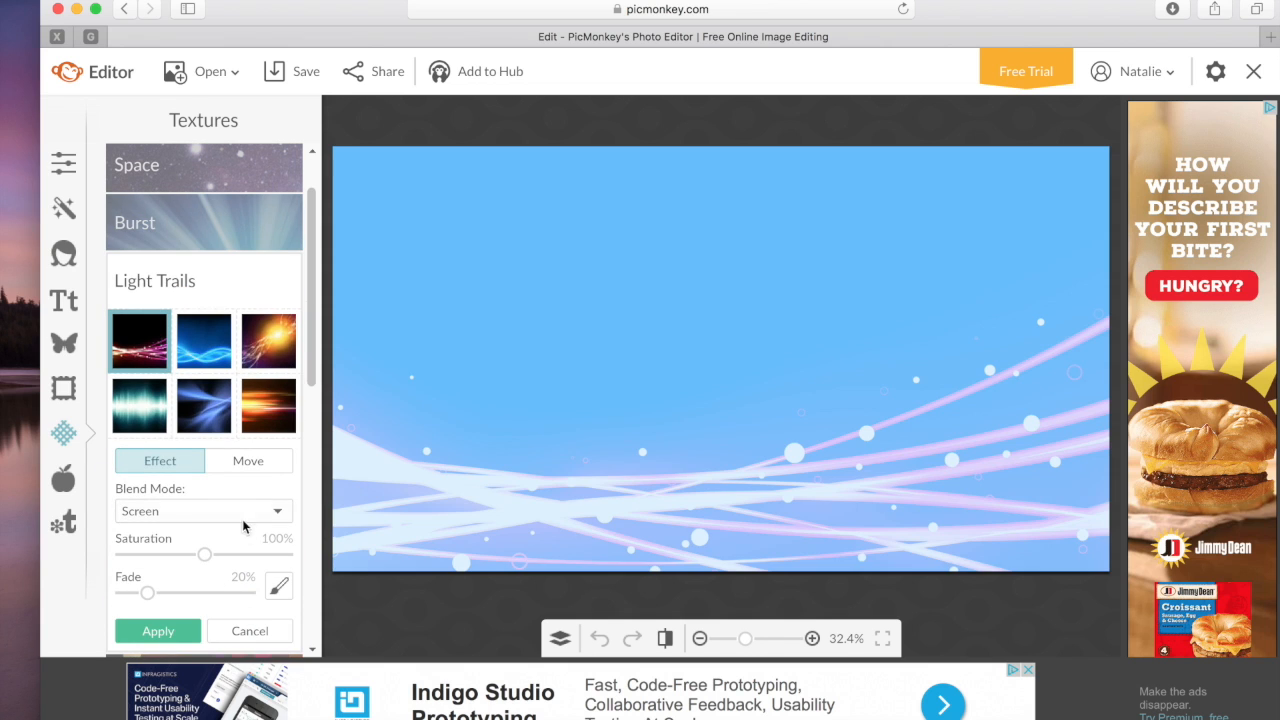
left_click(206, 406)
Apply the pink light-ray Space texture to the background with Lighten blending, 112% saturation and 7% fade
scroll(280, 260, "up", 2)
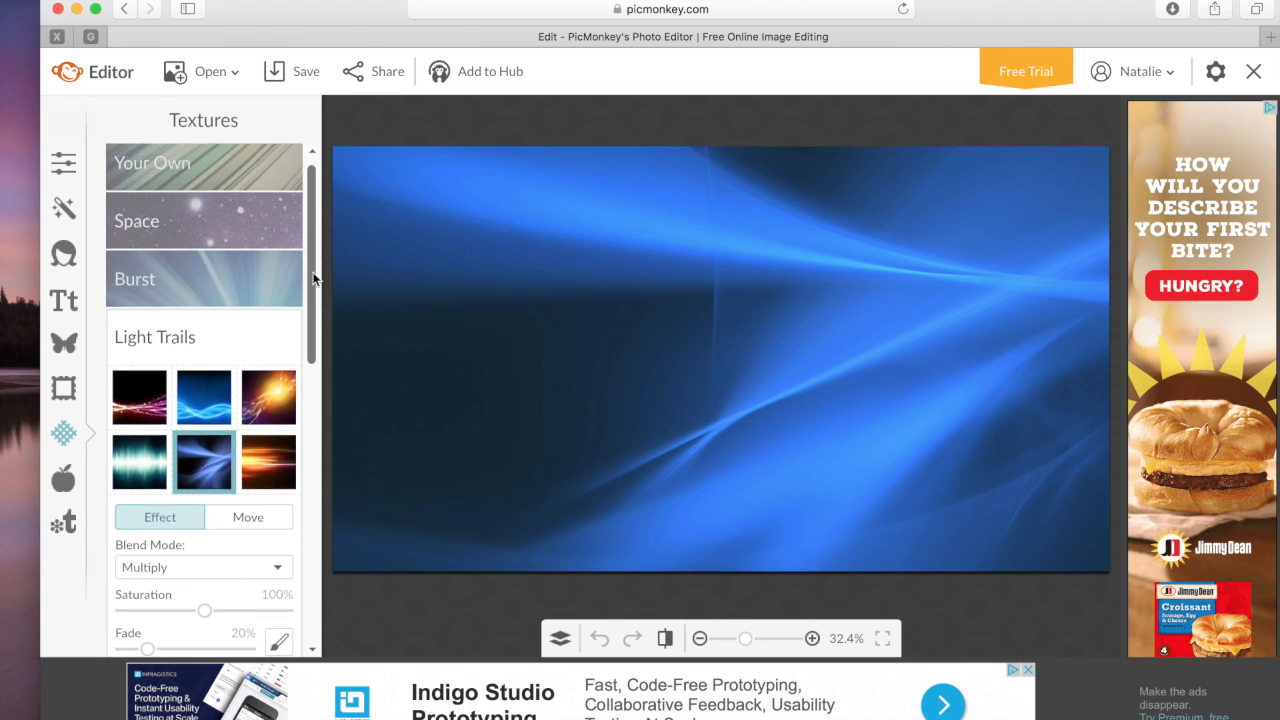
left_click(275, 238)
left_click(203, 290)
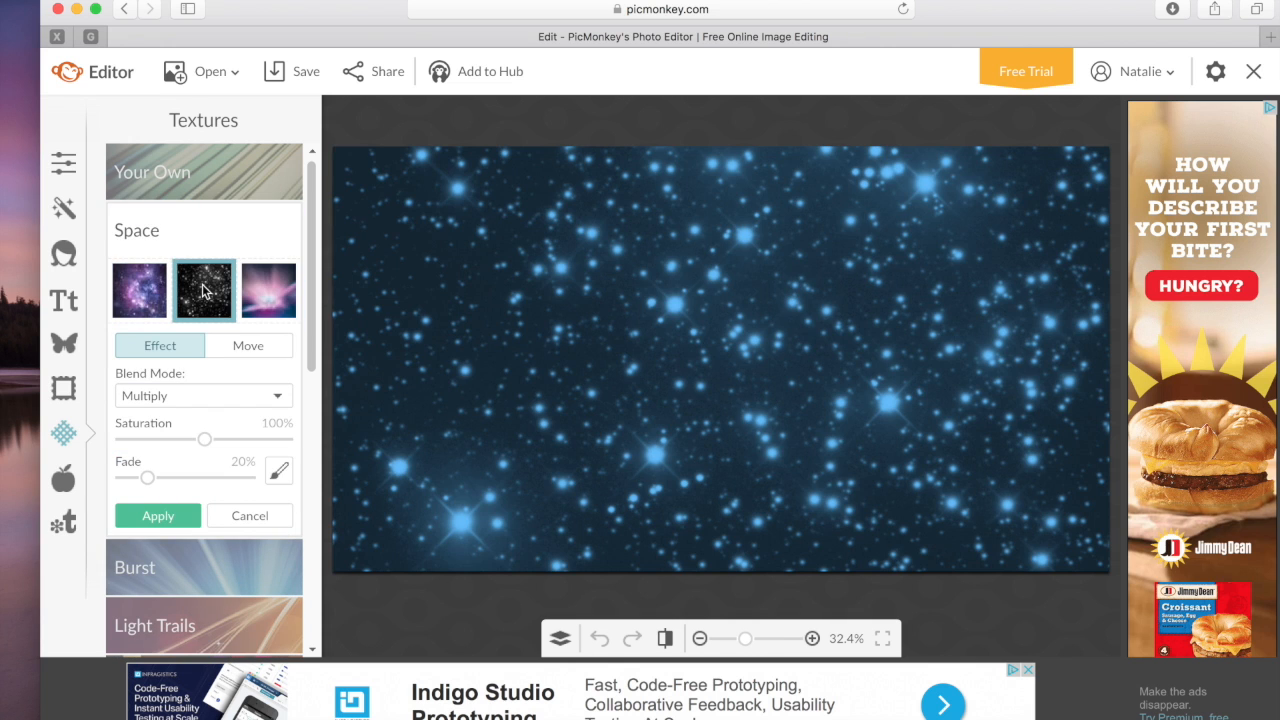
left_click(270, 289)
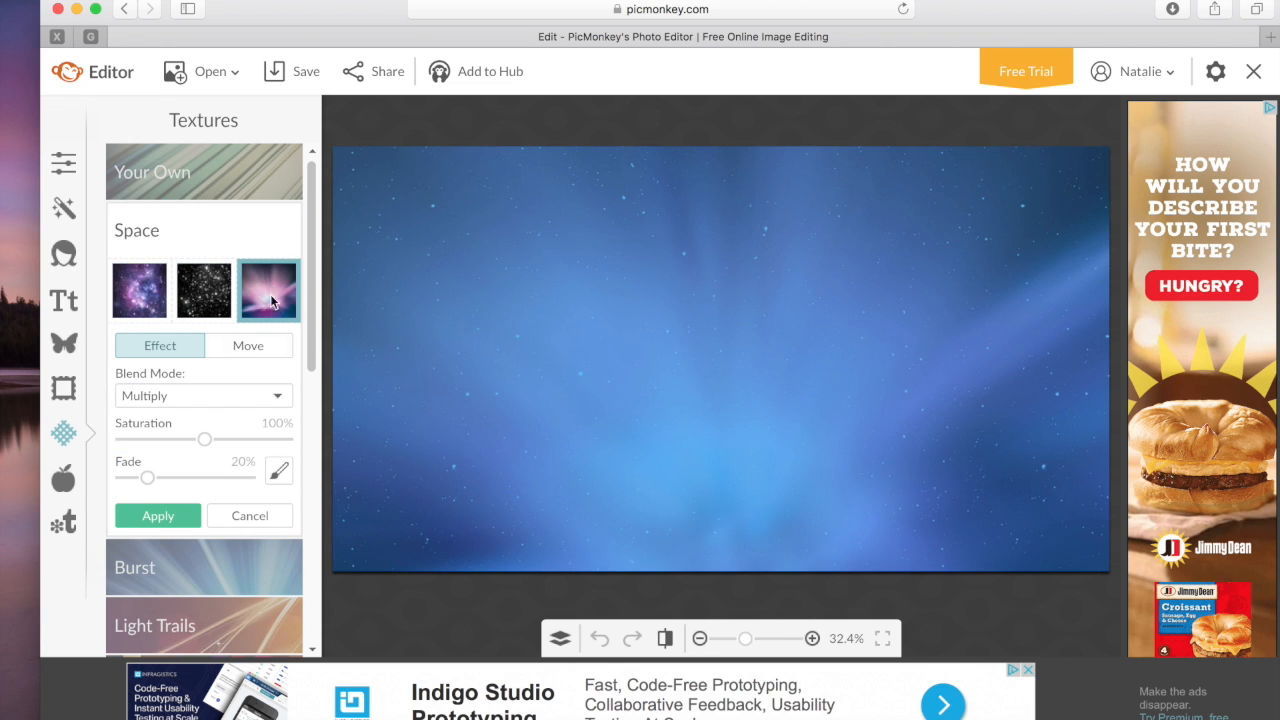
left_click(208, 400)
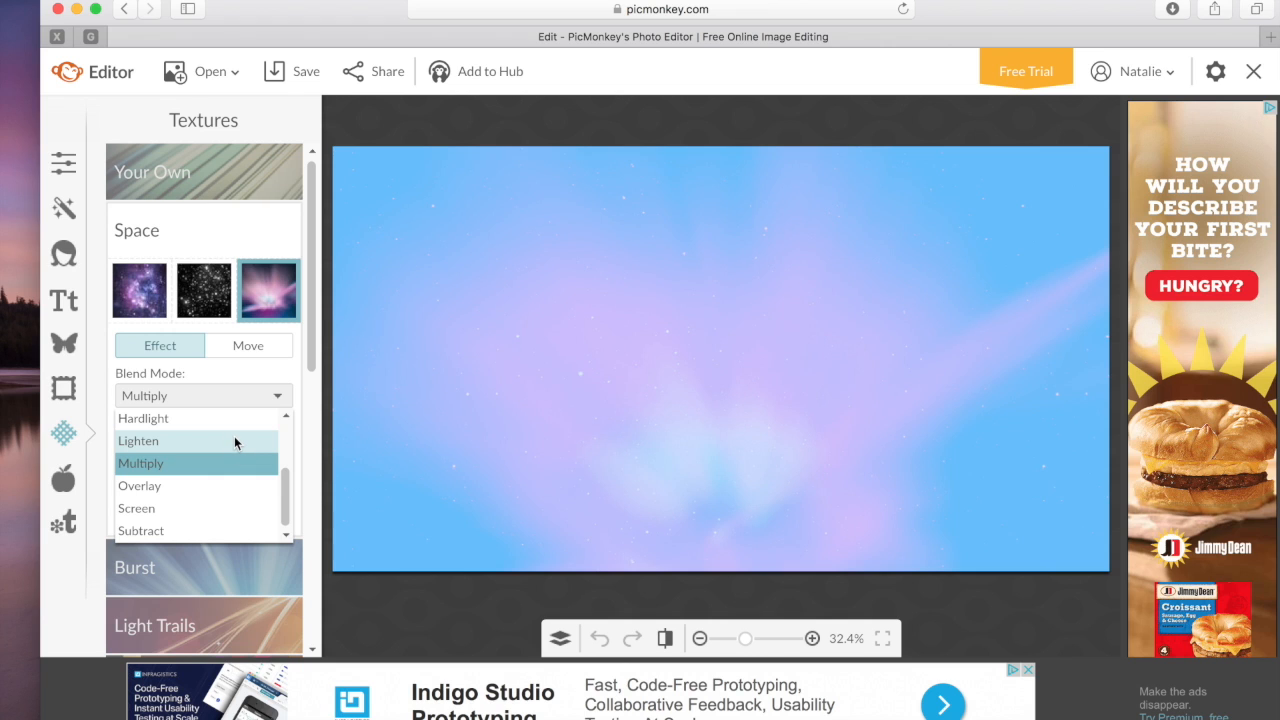
left_click(235, 441)
mouse_move(204, 439)
left_mouse_down()
mouse_move(257, 440)
mouse_move(205, 452)
left_mouse_up()
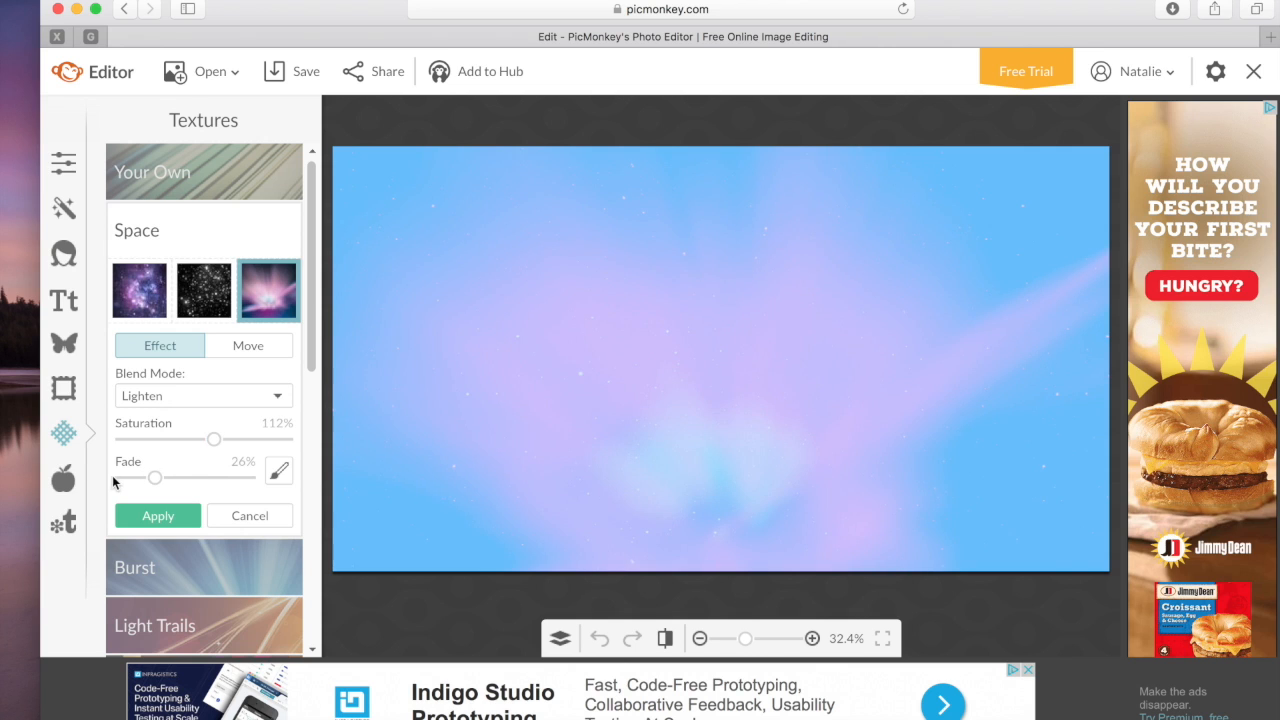
mouse_move(155, 477)
left_mouse_down()
mouse_move(113, 485)
mouse_move(223, 480)
mouse_move(138, 492)
left_mouse_up()
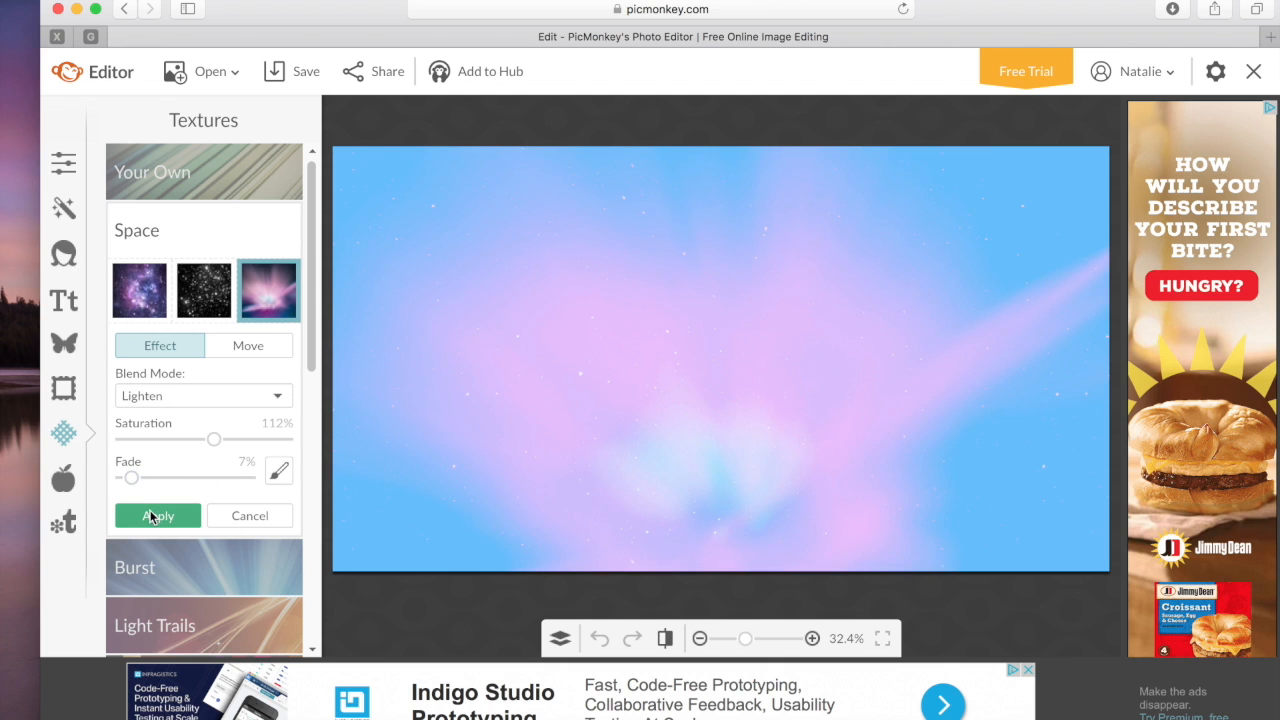
left_click(143, 515)
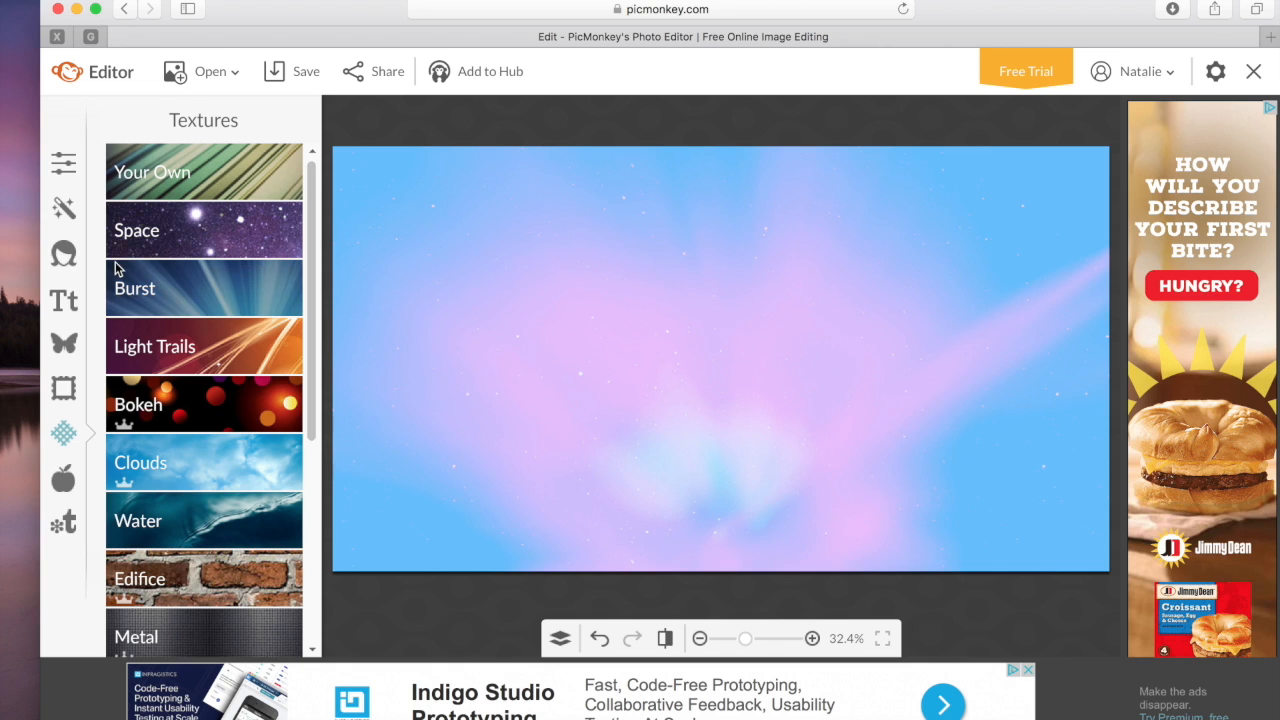
Add the looped line overlay from Dashed & Lined to the canvas's top-left corner and enlarge it slightly
left_click(72, 340)
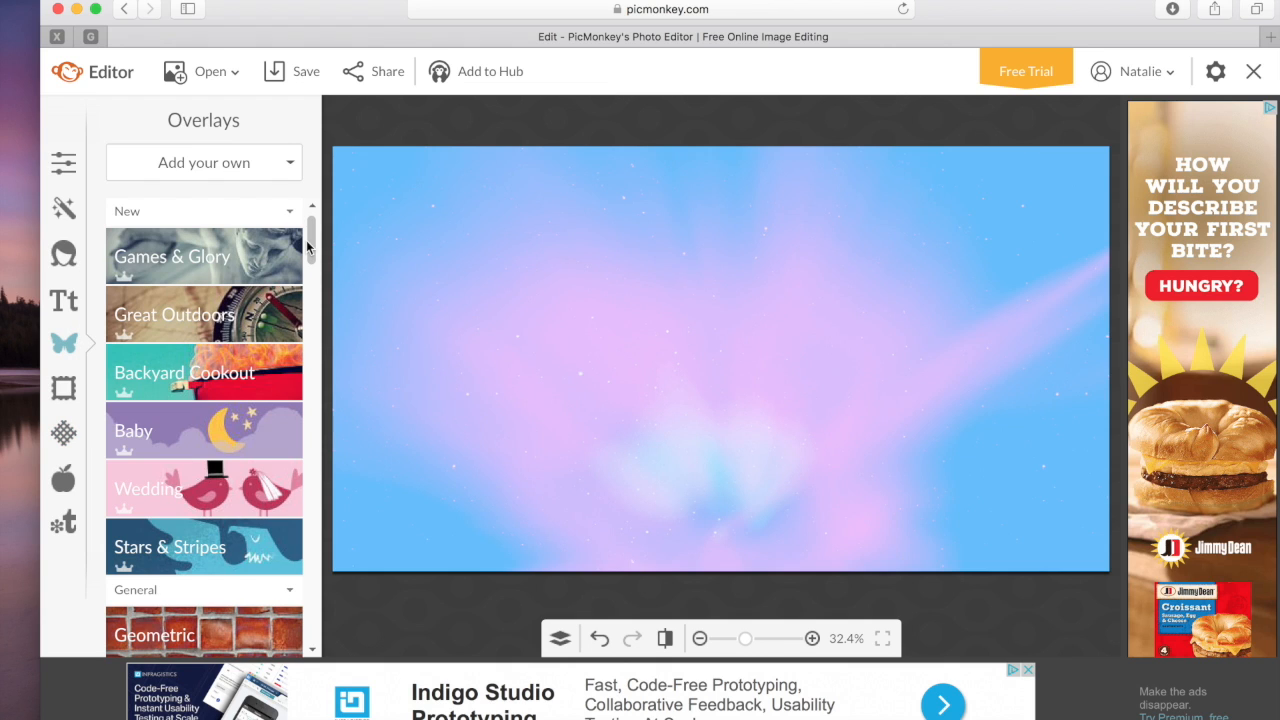
left_click_drag(307, 240, 305, 301)
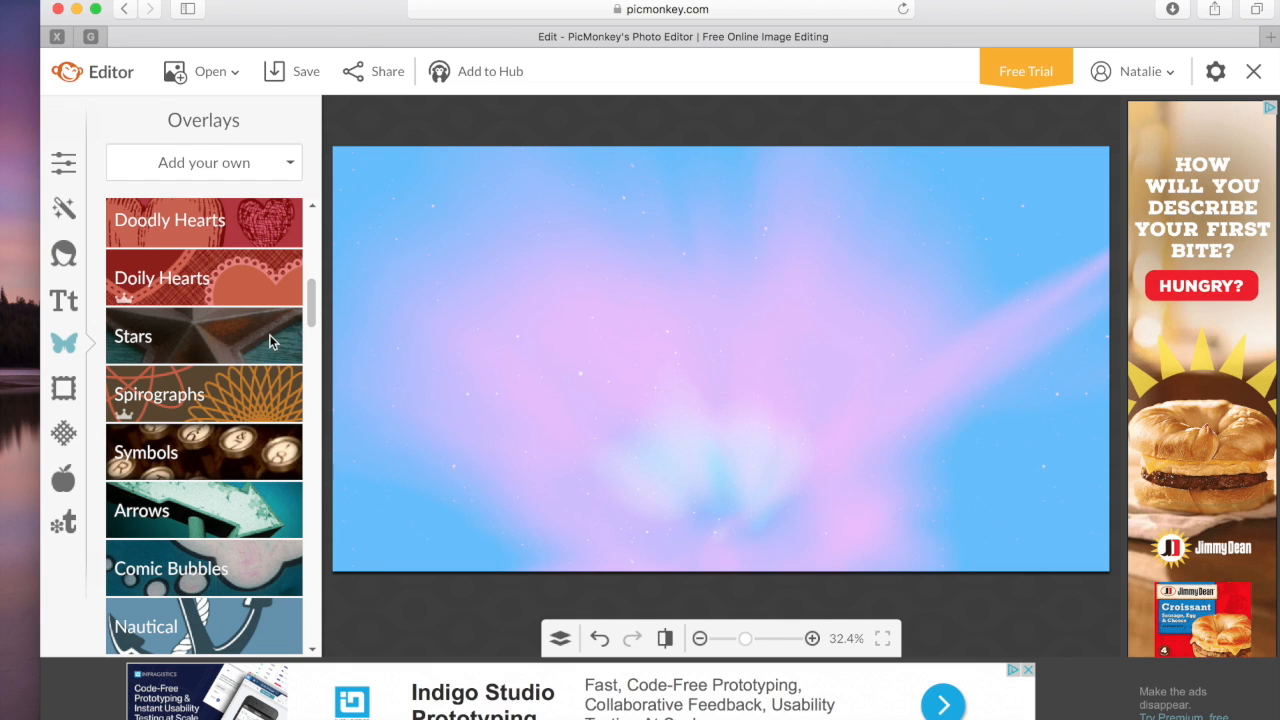
left_click_drag(312, 308, 321, 458)
left_click(275, 456)
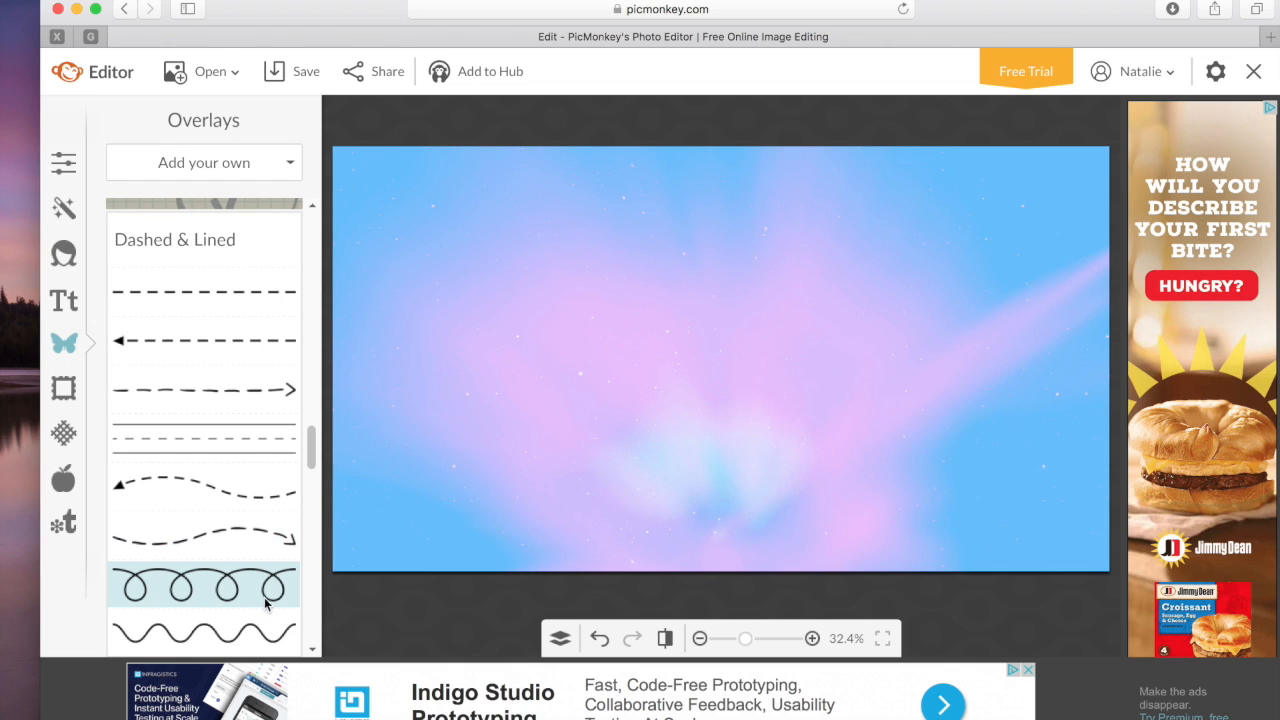
left_click_drag(266, 598, 466, 171)
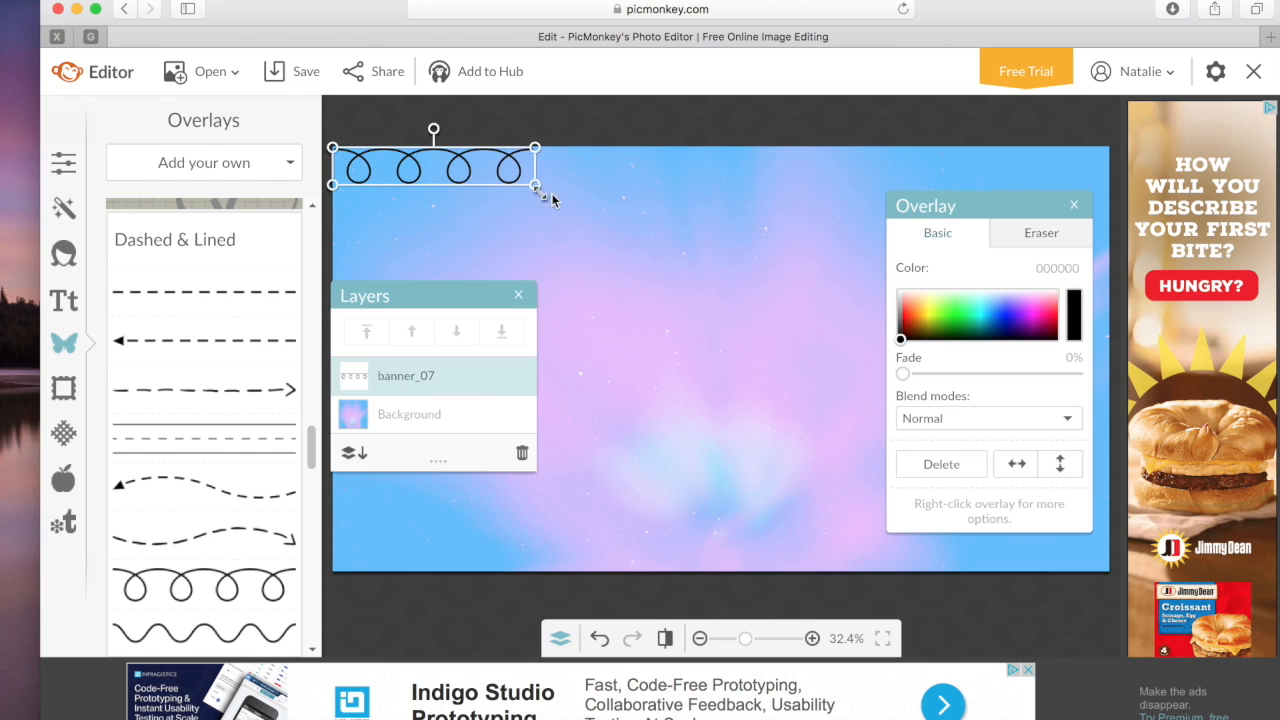
left_click_drag(538, 190, 570, 202)
Duplicate the looped line twice and place the copies end to end along the canvas's top edge
right_click(510, 175)
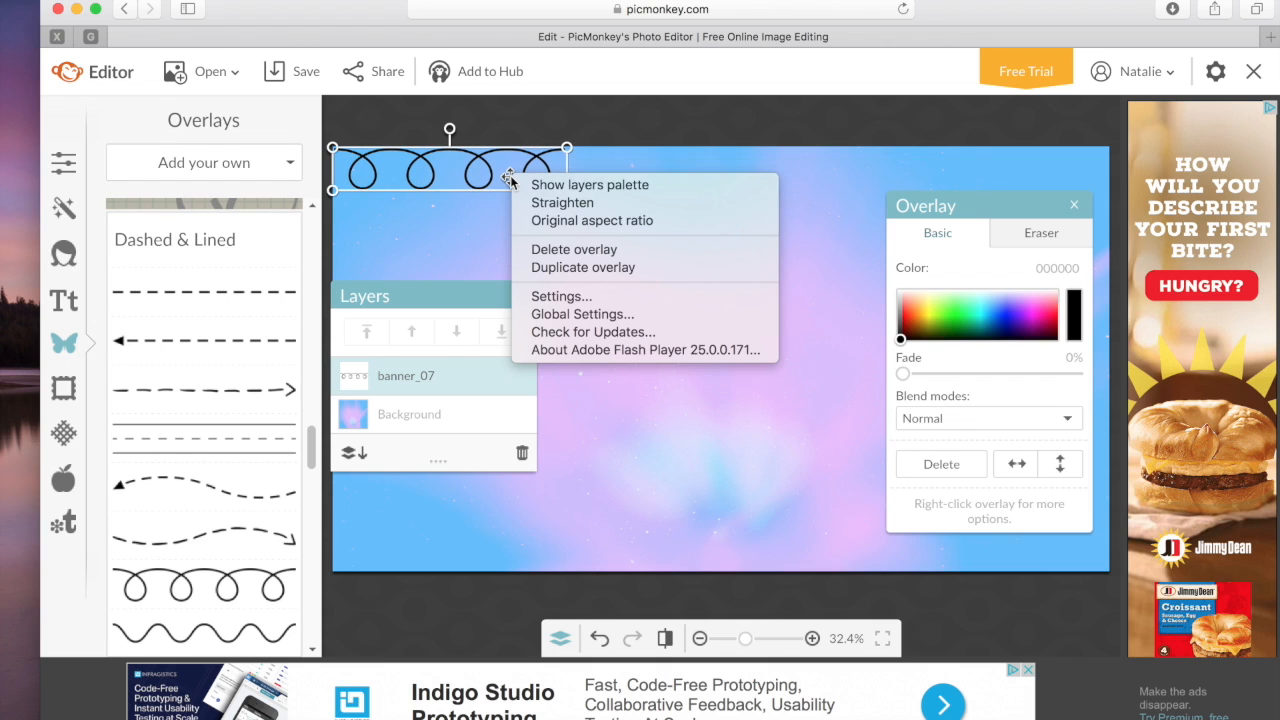
left_click(585, 267)
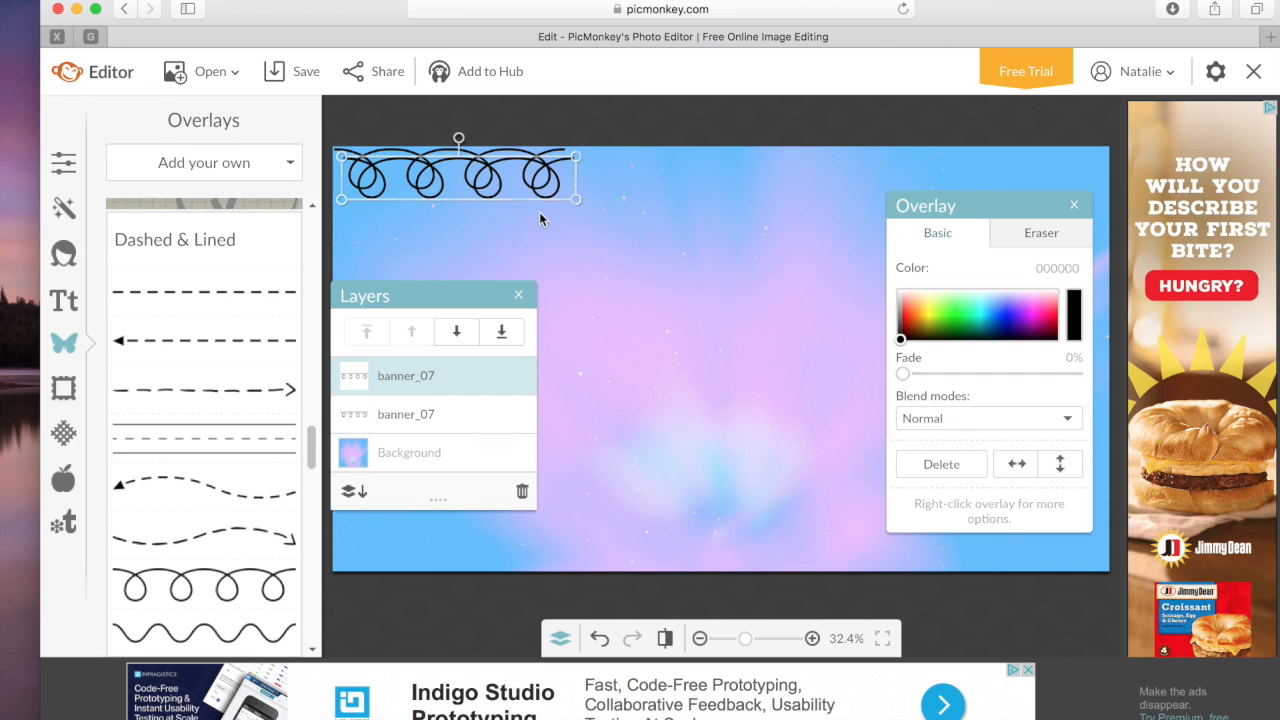
left_click_drag(497, 180, 713, 172)
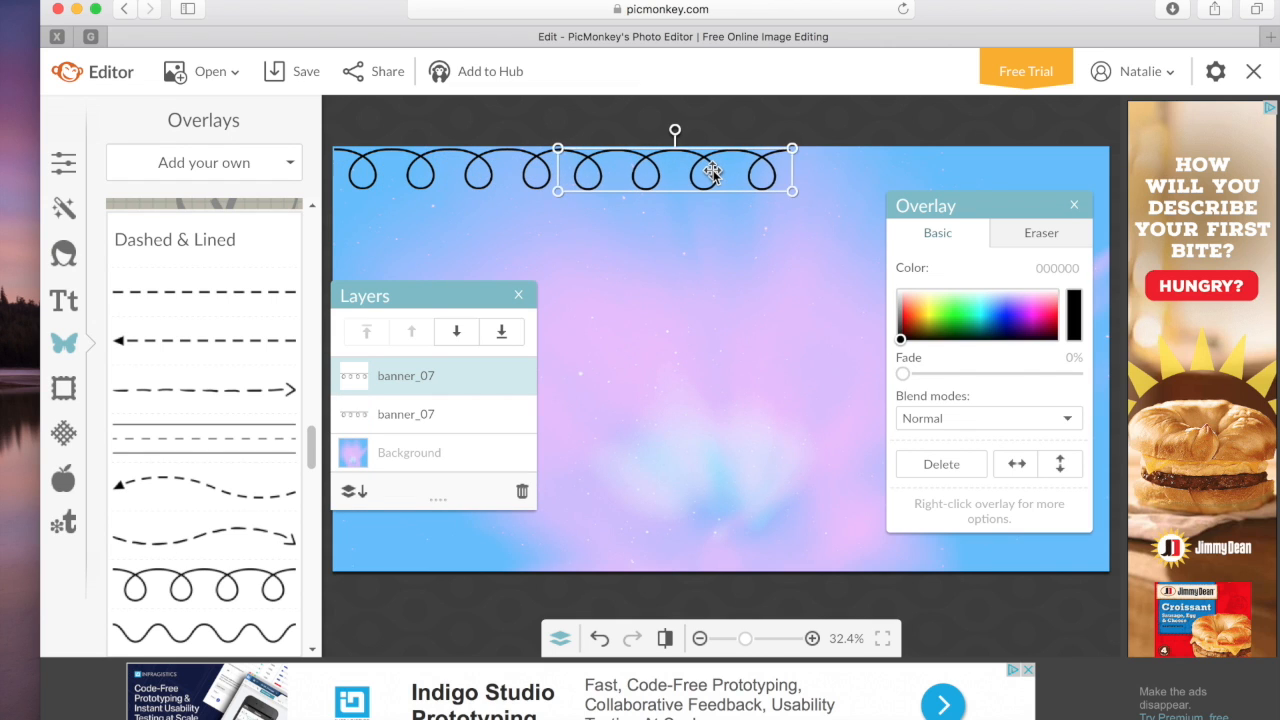
right_click(689, 162)
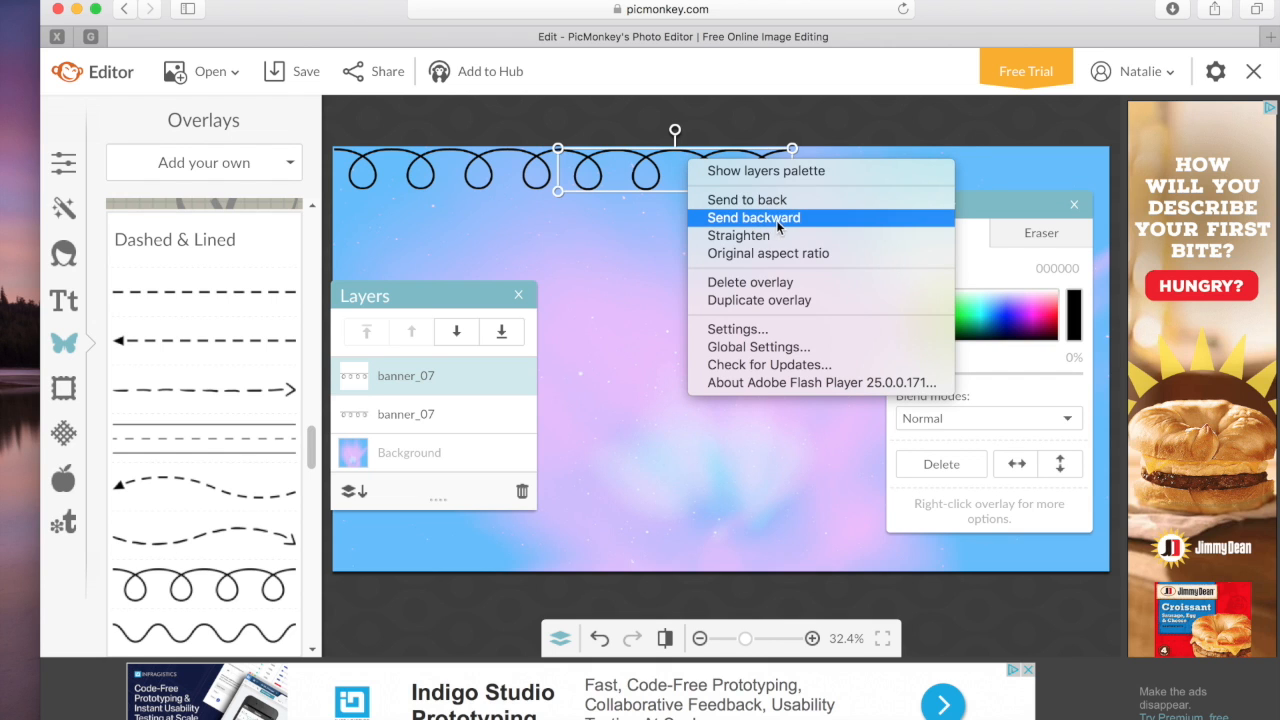
left_click(790, 300)
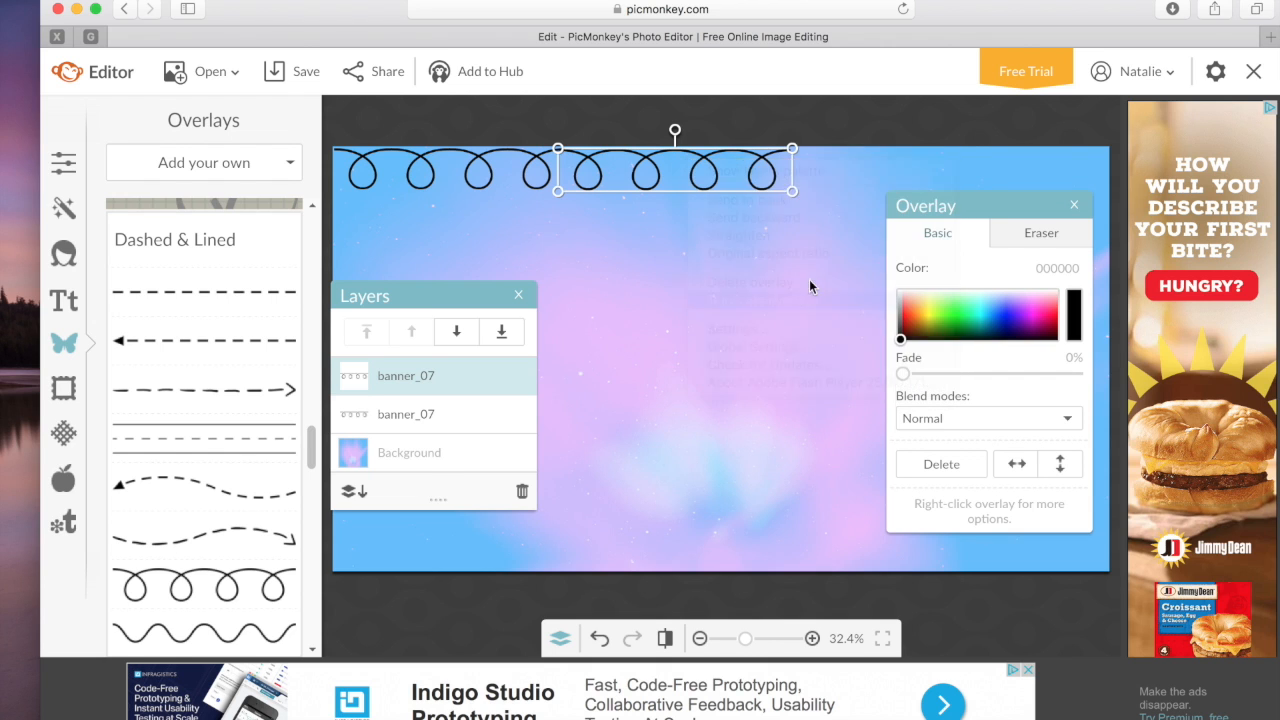
left_click_drag(762, 178, 1040, 180)
Resize and align the three looped lines so they join into one border spanning the full top edge
left_click_drag(845, 176, 914, 174)
left_click(762, 178)
left_click_drag(787, 178, 816, 181)
left_click(560, 178)
left_click_drag(566, 178, 531, 164)
left_click_drag(342, 169, 334, 169)
left_click_drag(895, 173, 891, 173)
left_click_drag(1103, 170, 1112, 169)
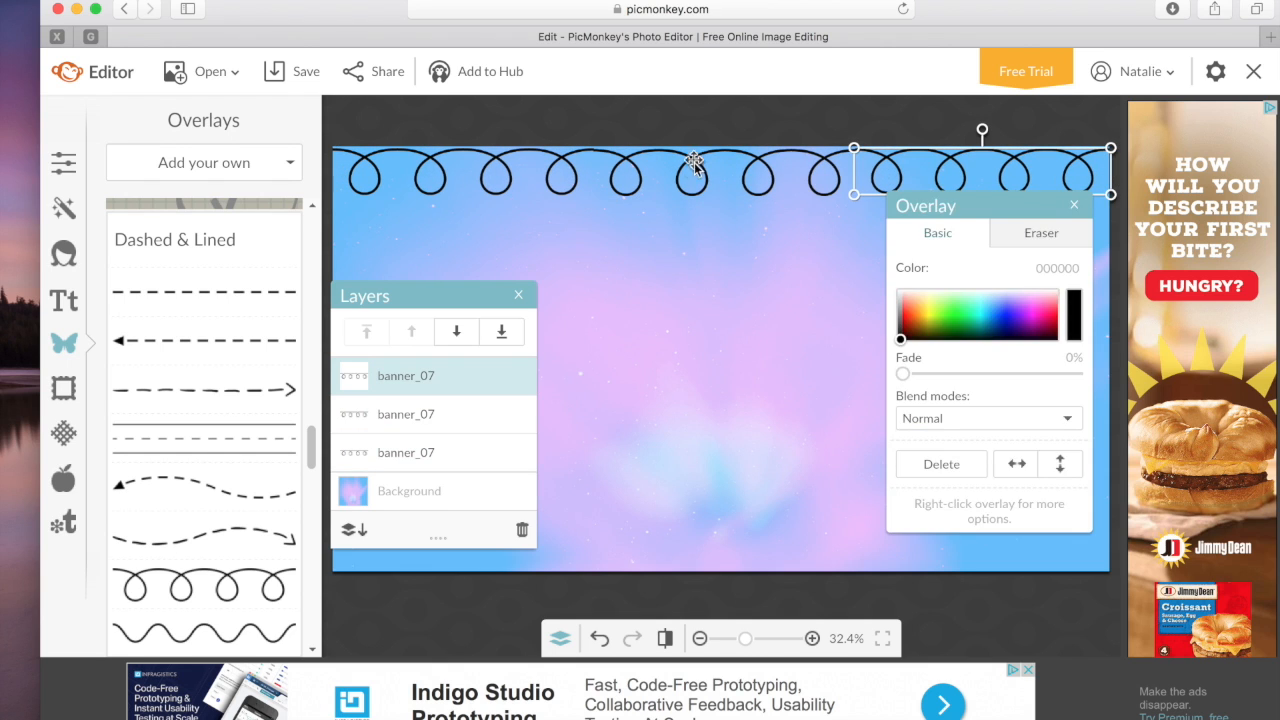
Recolor the rightmost looped line magenta (d600d9)
left_click(1033, 308)
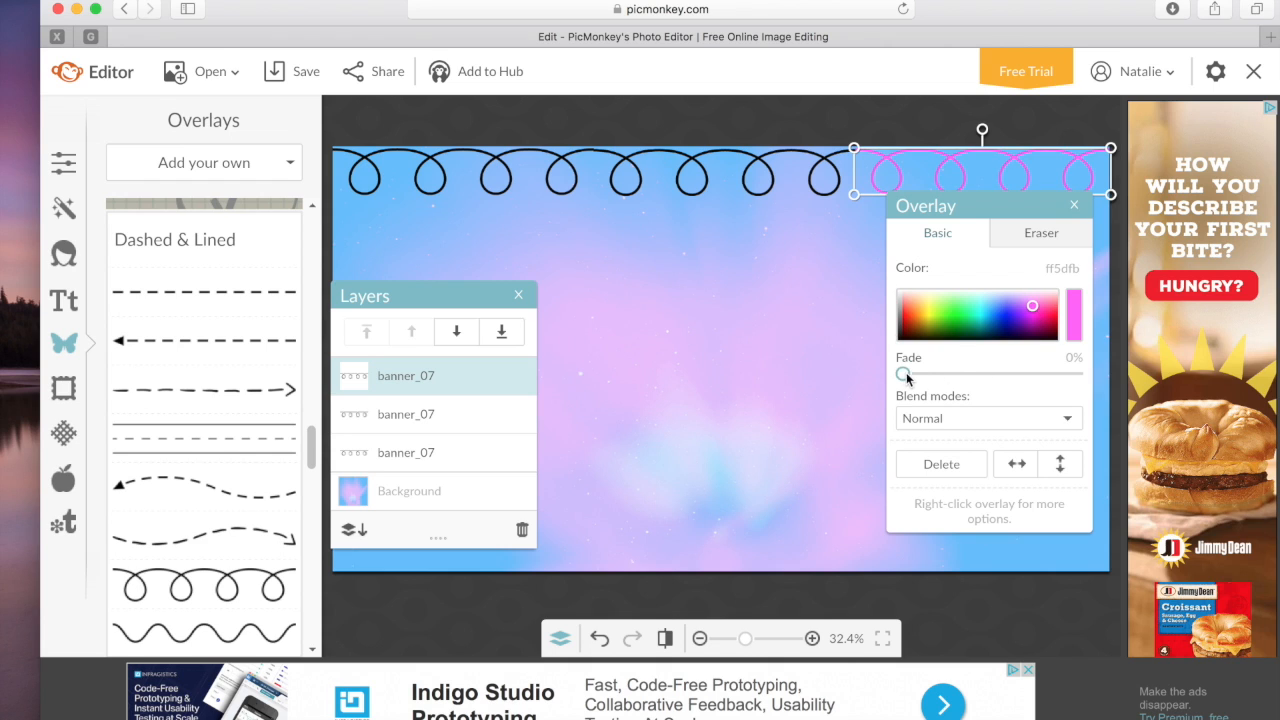
left_click(1033, 315)
left_click(1034, 317)
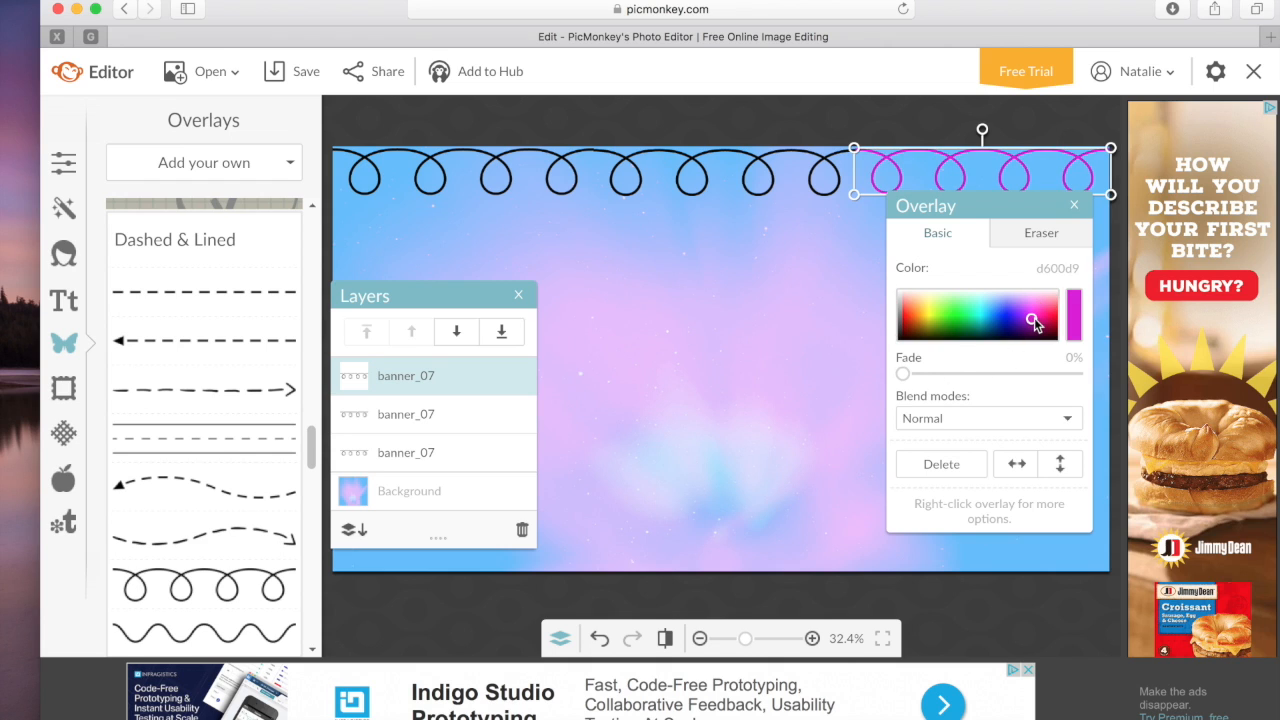
Recolor the middle looped line purple (6854ff) and the left one blue, then close the overlay settings
left_click(787, 187)
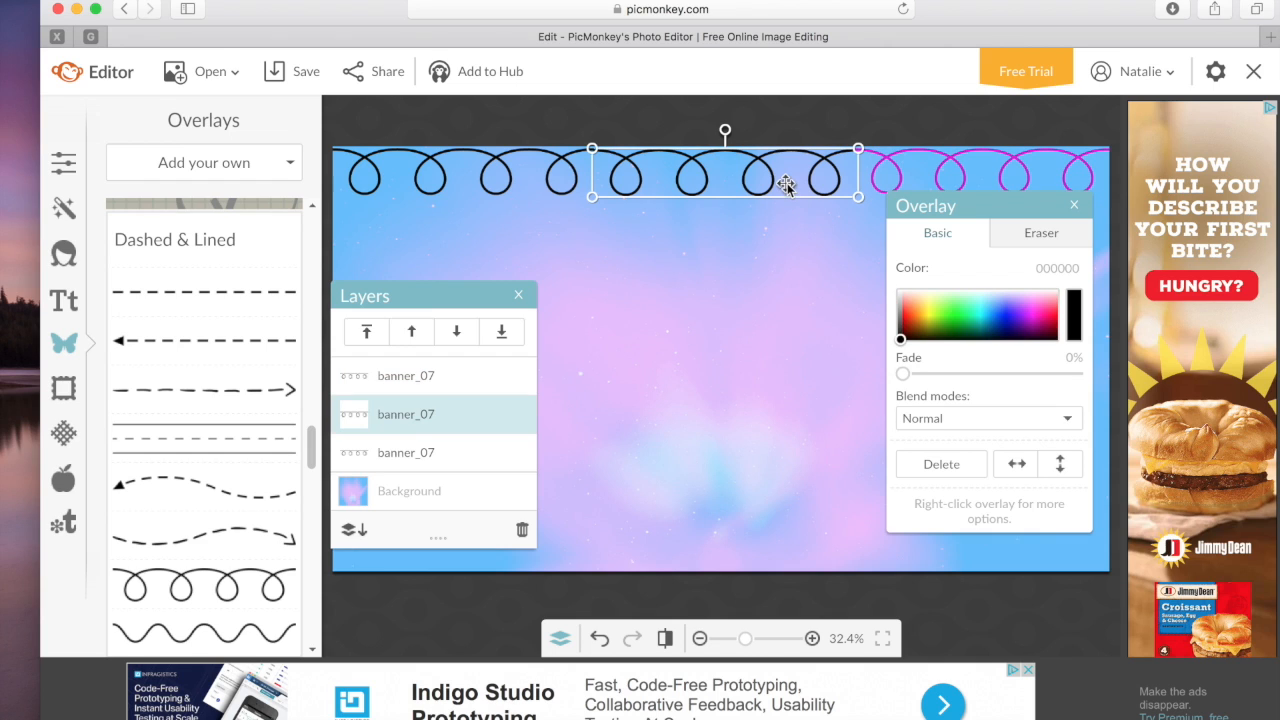
mouse_move(1003, 323)
left_mouse_down()
mouse_move(1032, 318)
mouse_move(998, 322)
mouse_move(1012, 312)
left_mouse_up()
left_click(510, 167)
left_click(1003, 318)
left_click(776, 180)
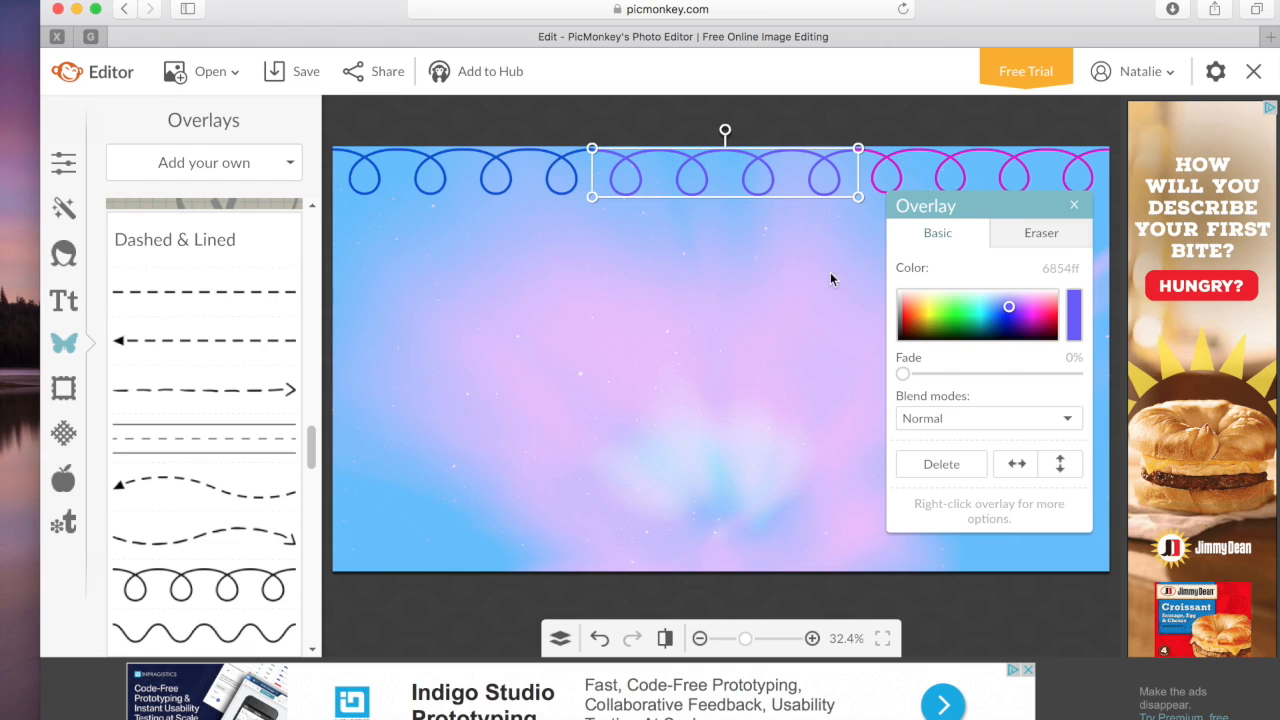
left_click(1077, 210)
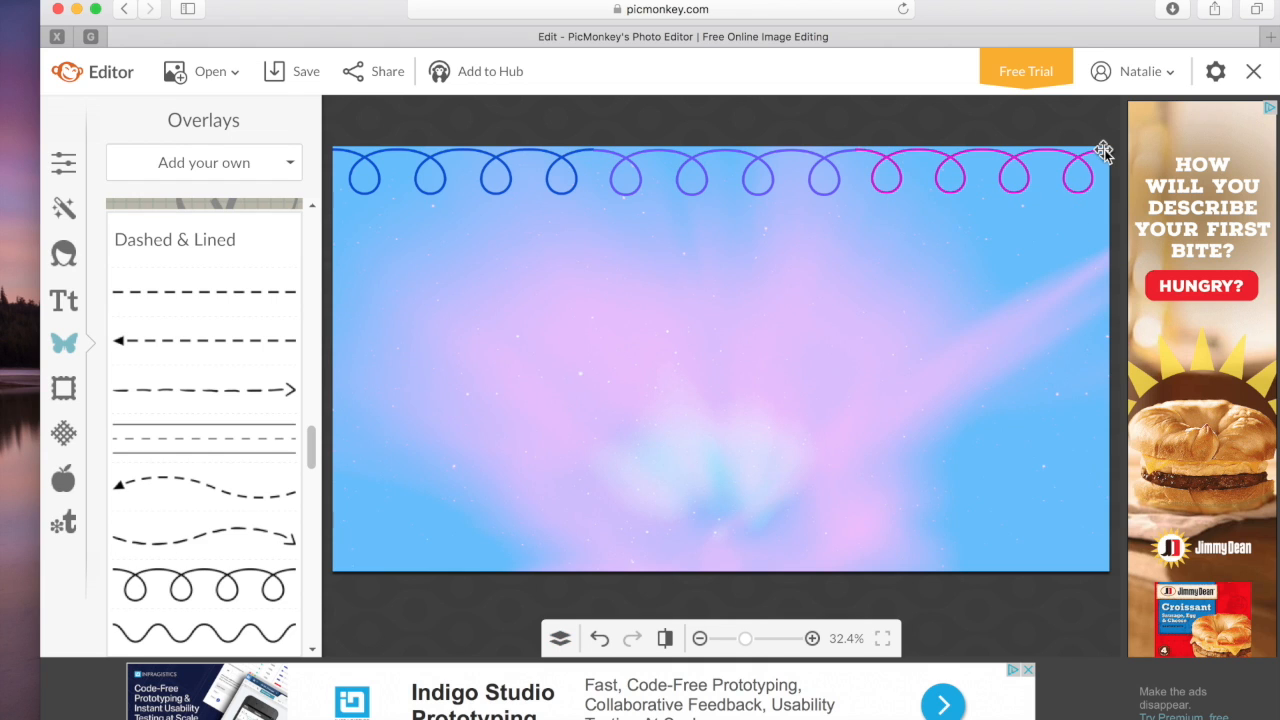
Choose the ChasingHearts-Regular font from the user's own installed fonts for the text
left_click(63, 300)
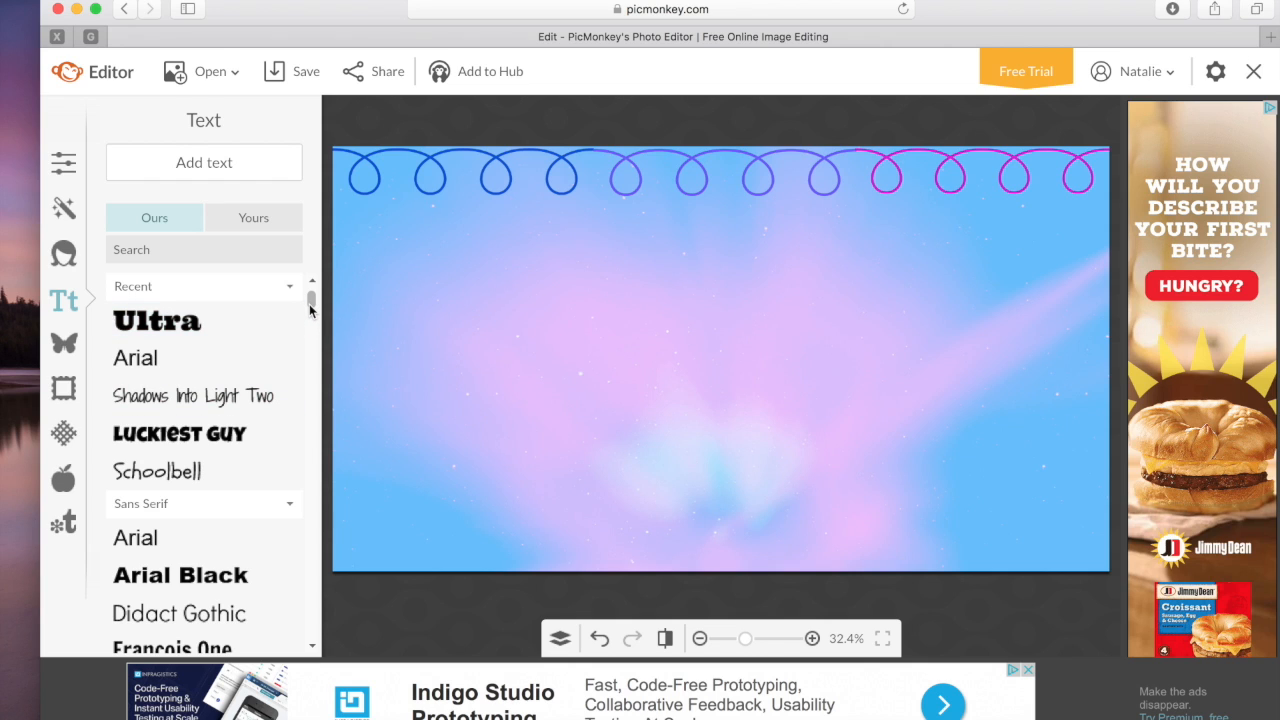
left_click_drag(309, 304, 286, 249)
left_click(272, 223)
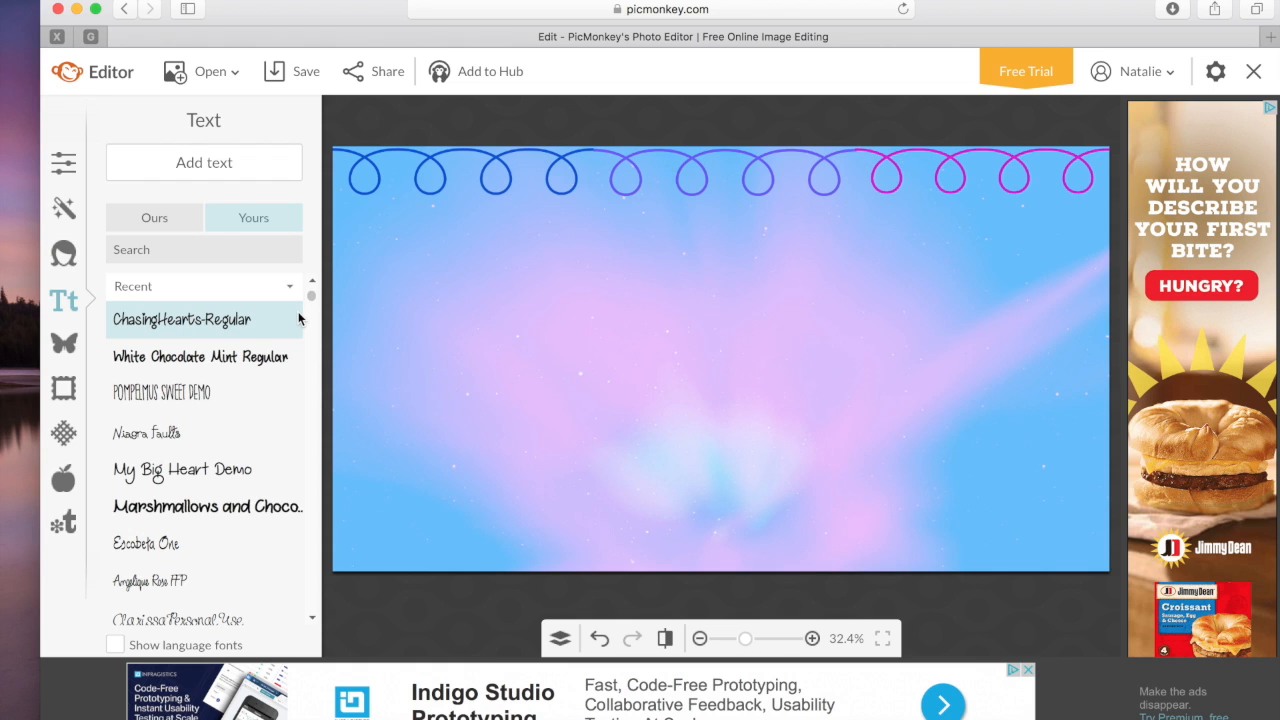
left_click(279, 324)
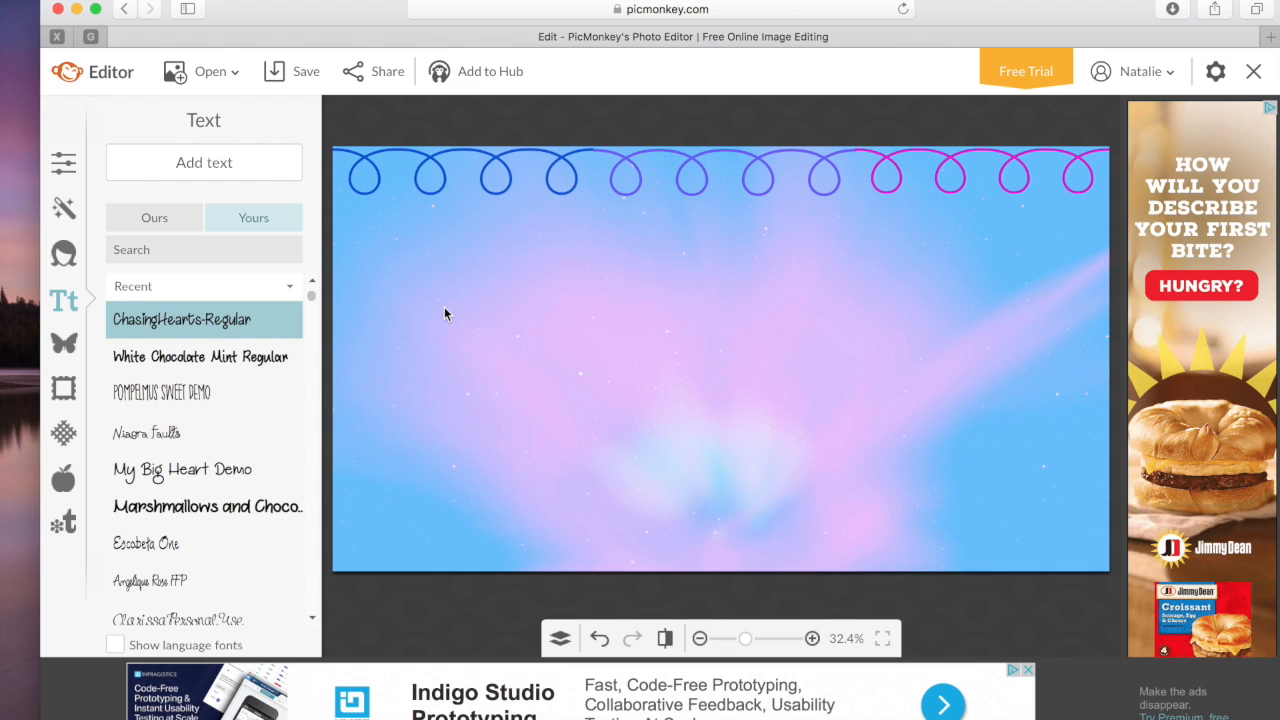
Add the text "Watch More Videos!" and position it near the top centre, below the looped border
left_click(215, 164)
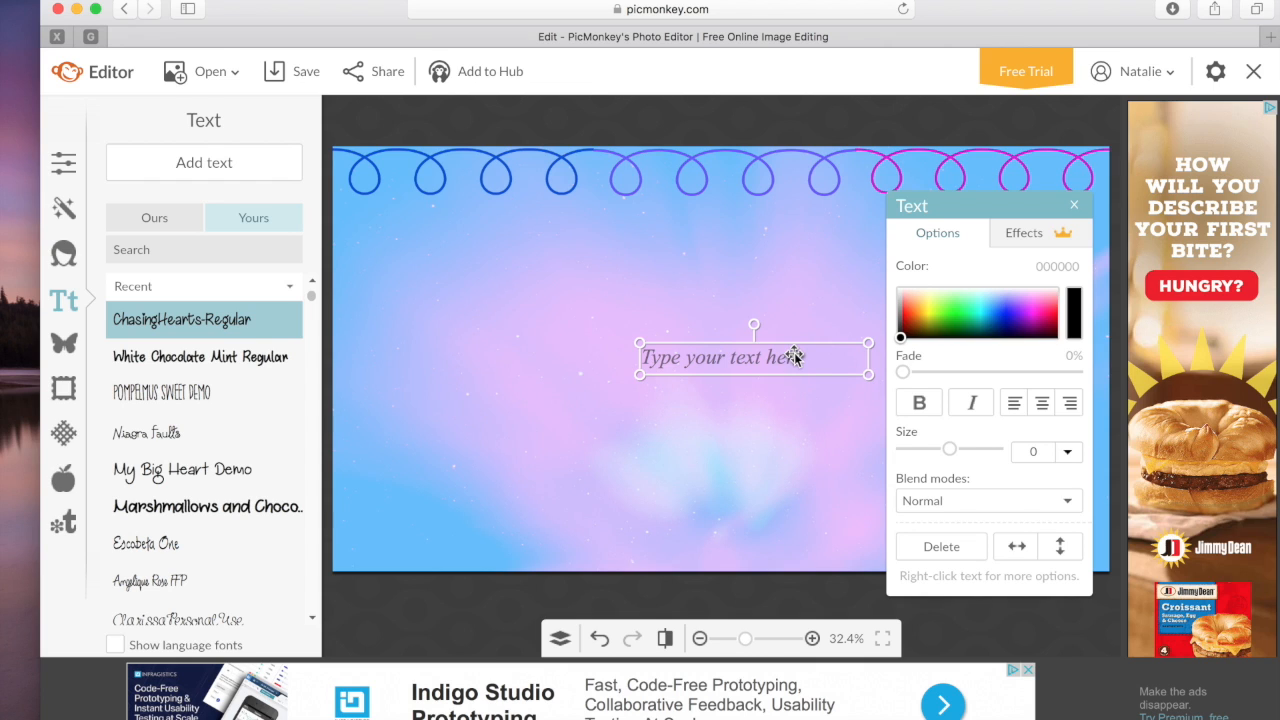
left_click(758, 361)
type("Watch Mone Videos!")
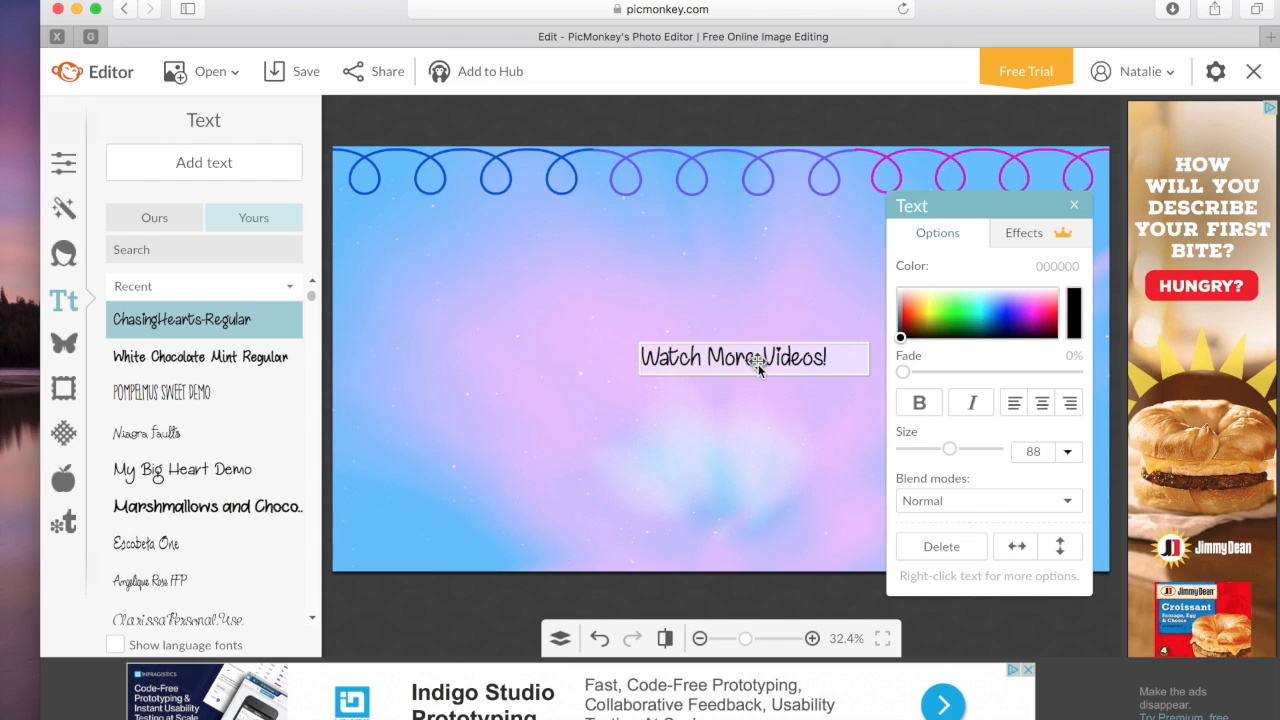
left_click(823, 360)
left_click_drag(757, 355, 716, 246)
left_click(780, 246)
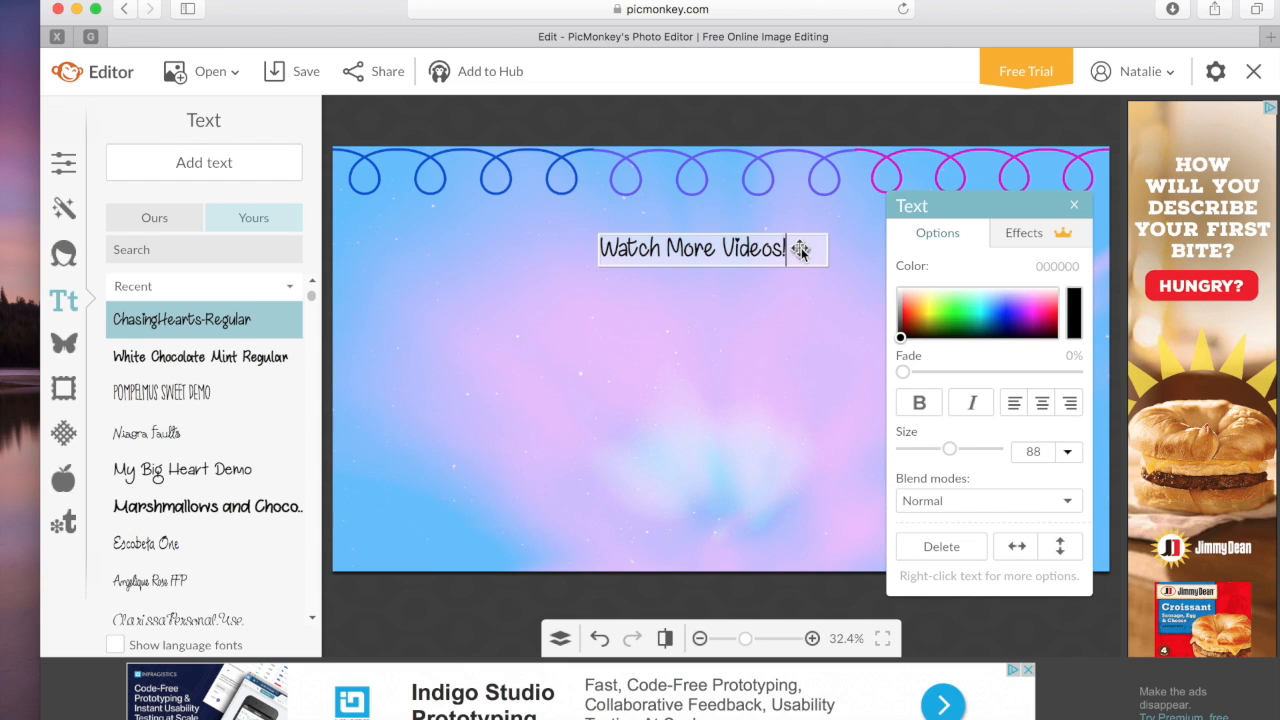
Set the whole "Watch More Videos!" text to size 98 and color it dark blue (2400a1)
left_click_drag(777, 250, 595, 248)
left_click_drag(790, 251, 573, 245)
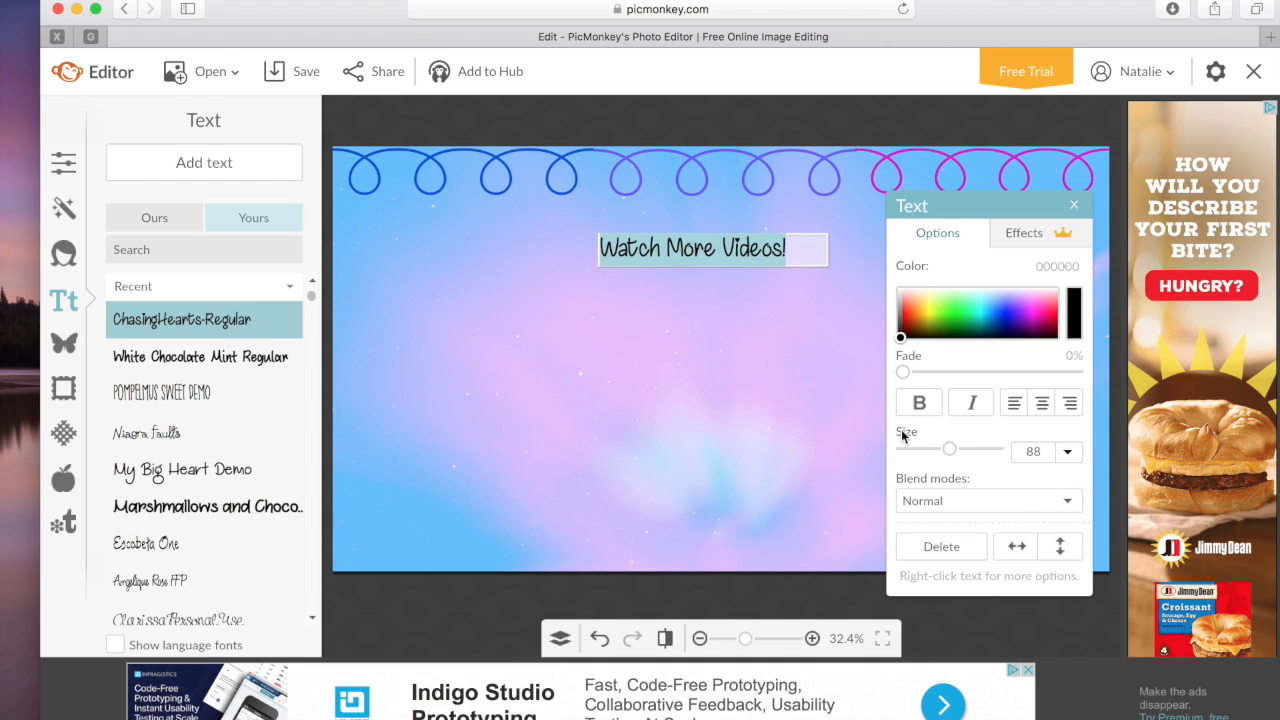
left_click_drag(951, 450, 955, 450)
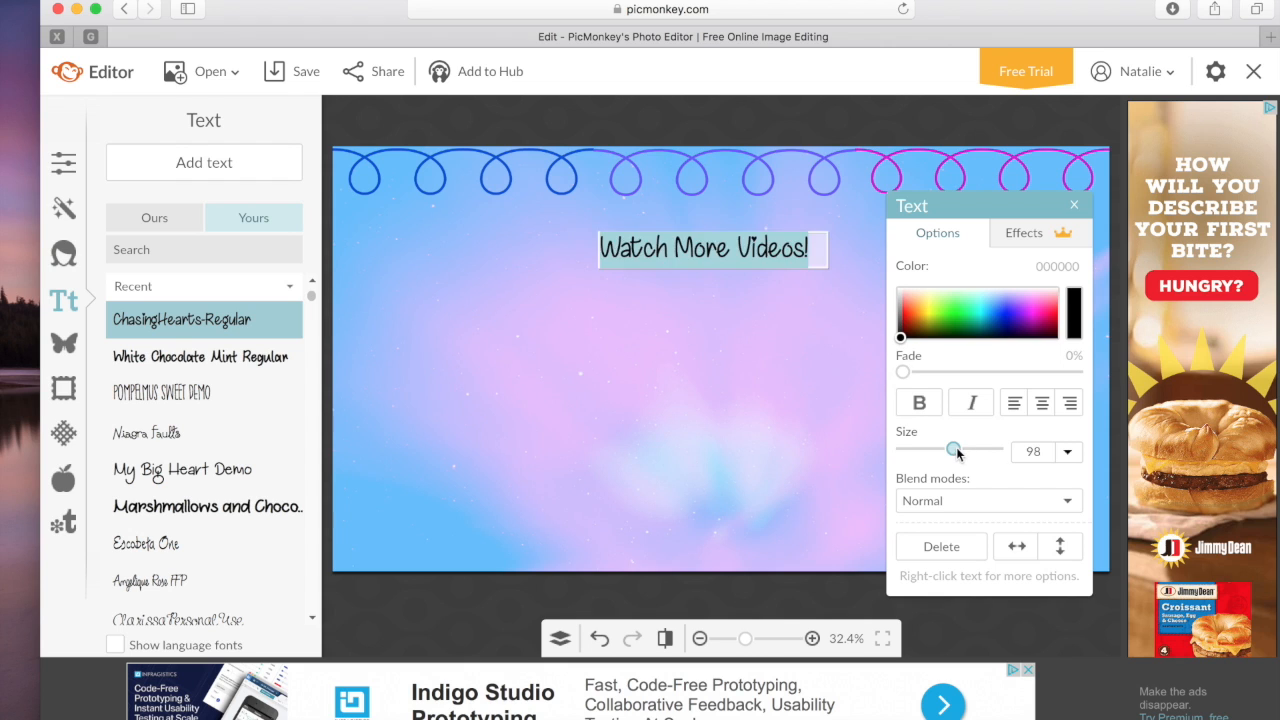
left_click_drag(899, 339, 1011, 322)
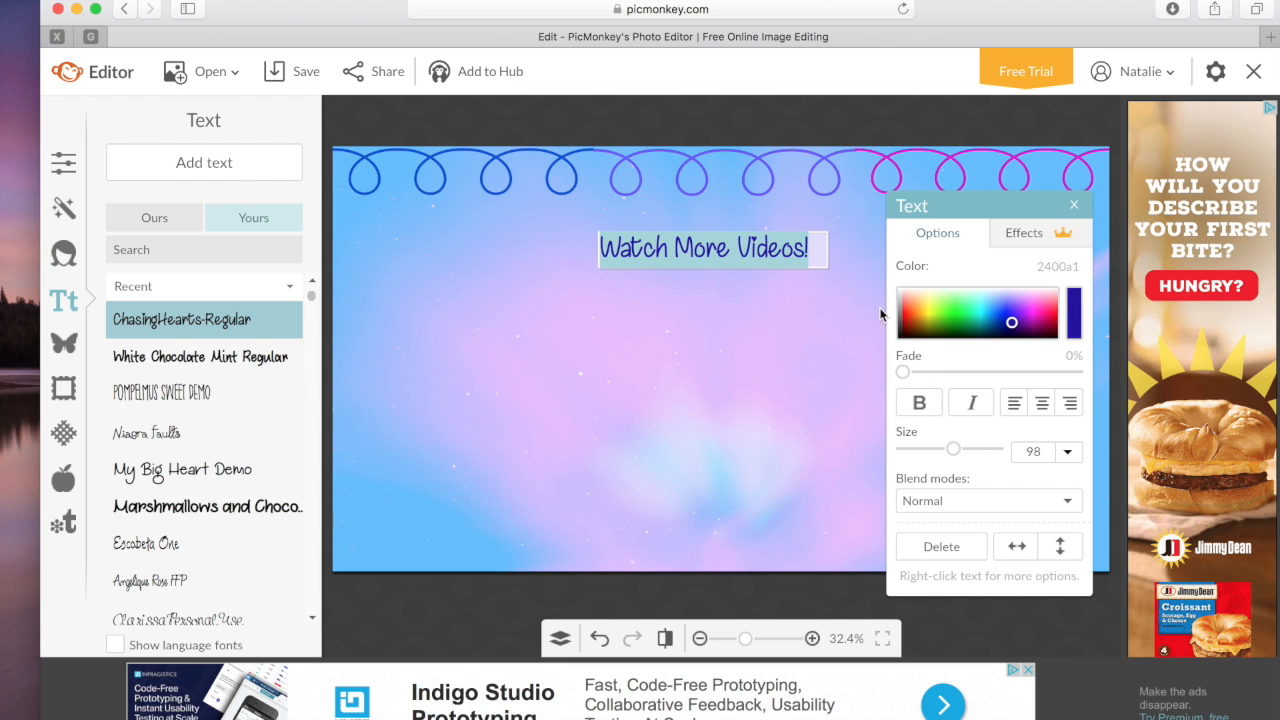
Widen the "Watch More Videos!" text box, set its size to 124 and move it to the canvas's upper left below the border
left_click_drag(826, 258, 882, 247)
left_click_drag(949, 449, 957, 449)
left_click_drag(729, 240, 447, 231)
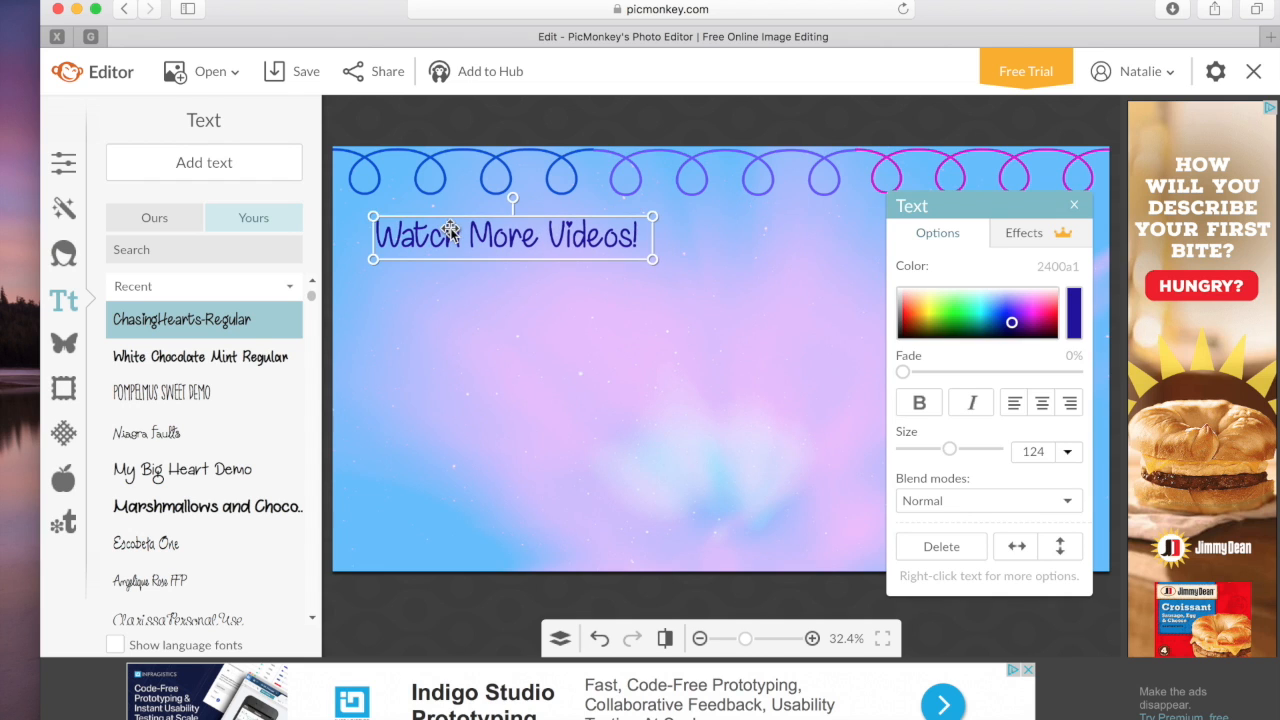
Add a new text reading "Subscribe!" in the ChasingHearts-Regular font
left_click(211, 163)
left_click(751, 349)
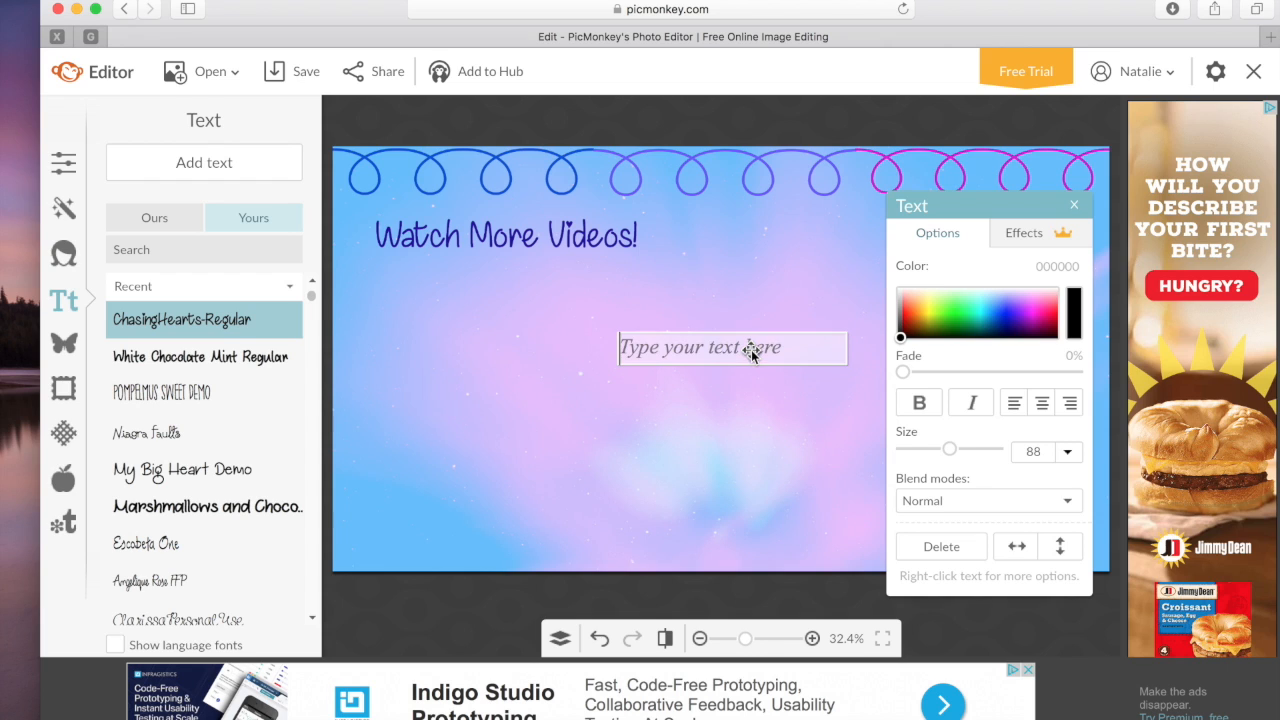
type("Su")
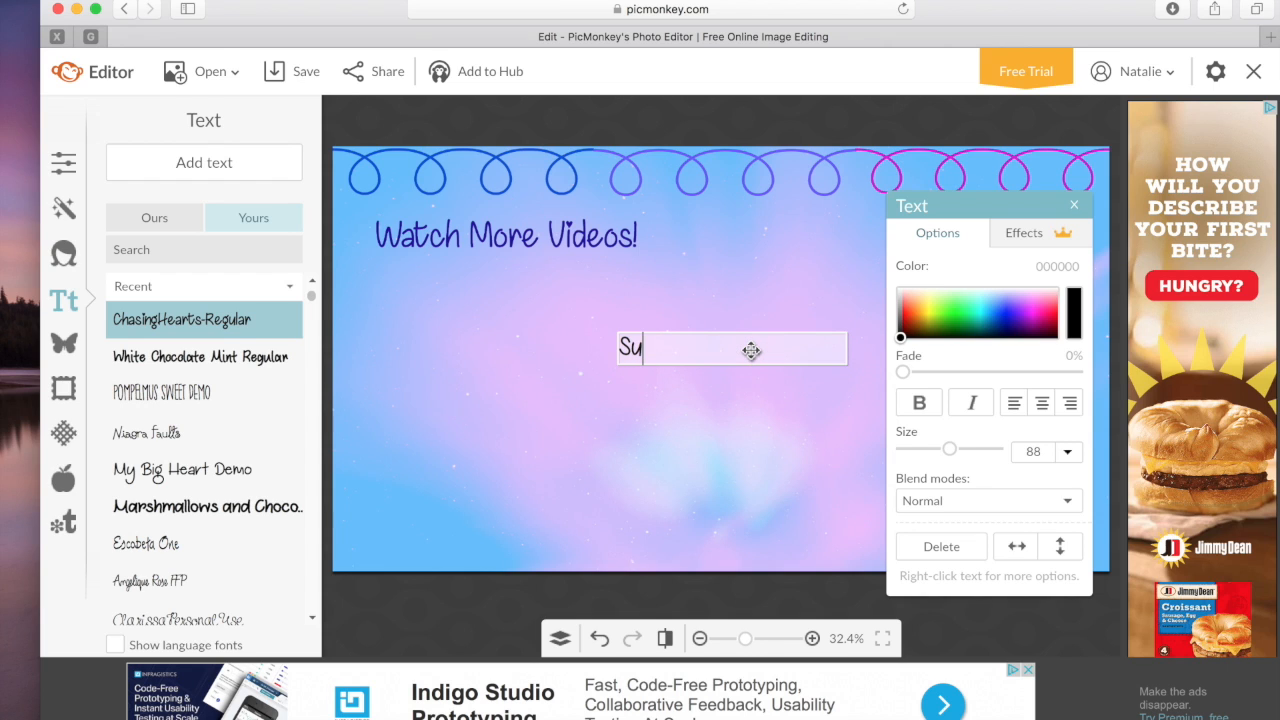
type("bscribe!")
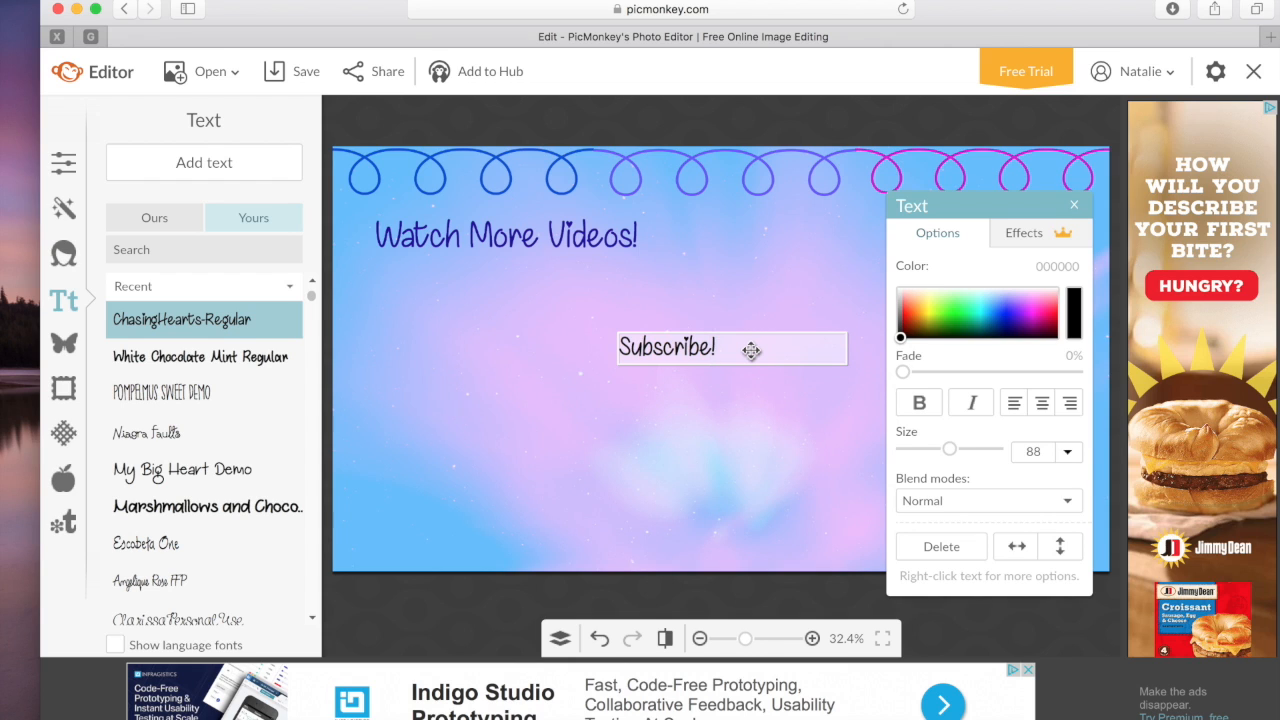
Set the "Subscribe!" text to size 124, color it pink (f500ba) and move it to the canvas's lower right
left_click_drag(712, 349, 622, 349)
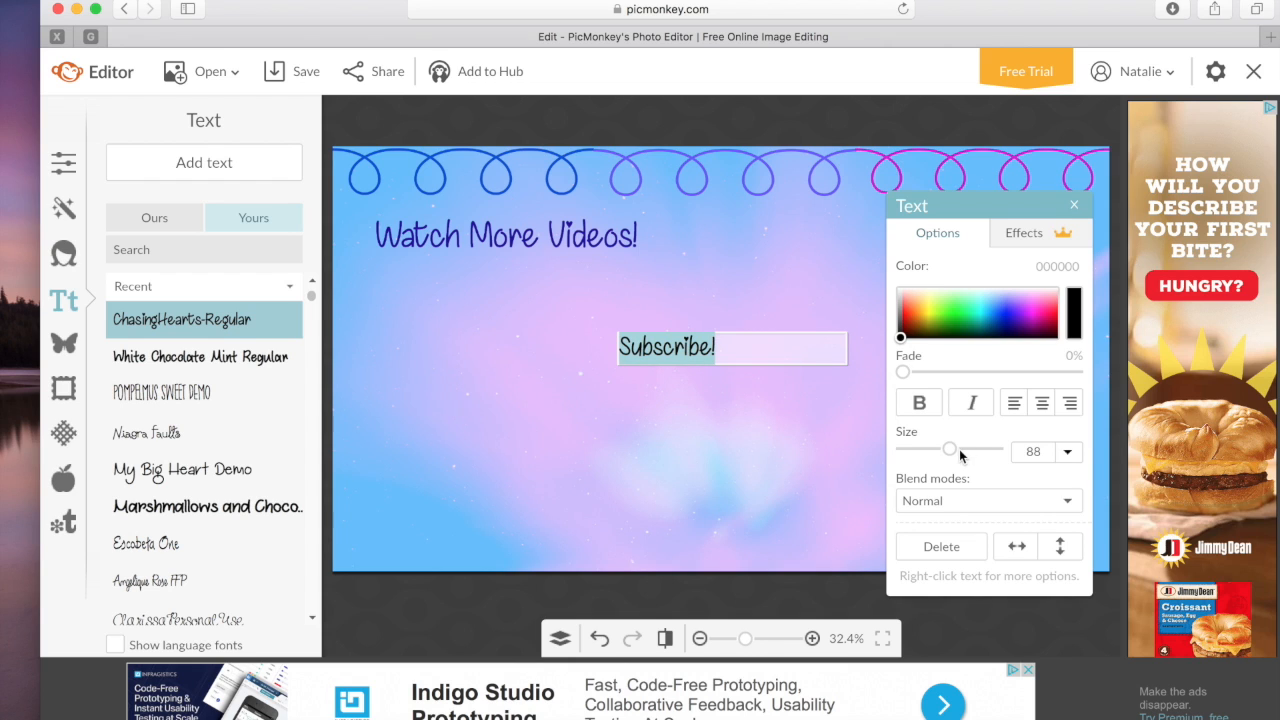
left_click_drag(954, 452, 965, 448)
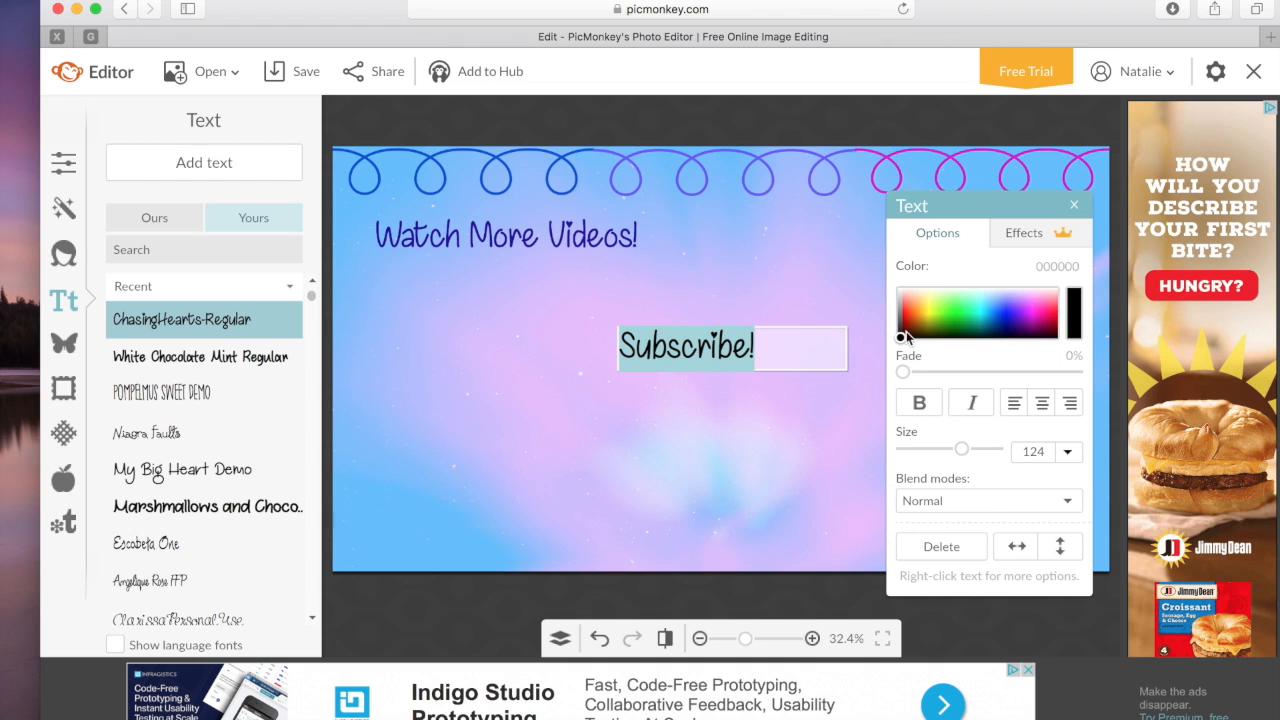
left_click(990, 333)
left_click_drag(1040, 311, 1037, 314)
left_click(742, 428)
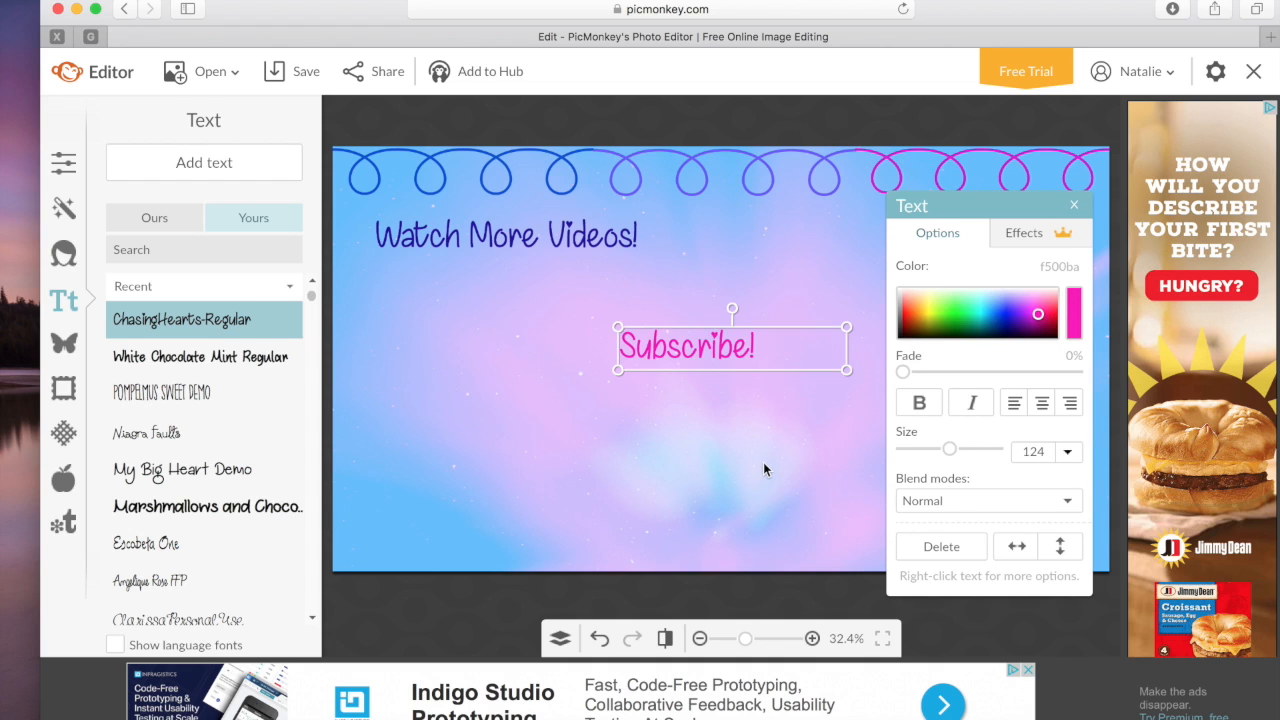
left_click(763, 462)
left_click_drag(762, 342, 928, 447)
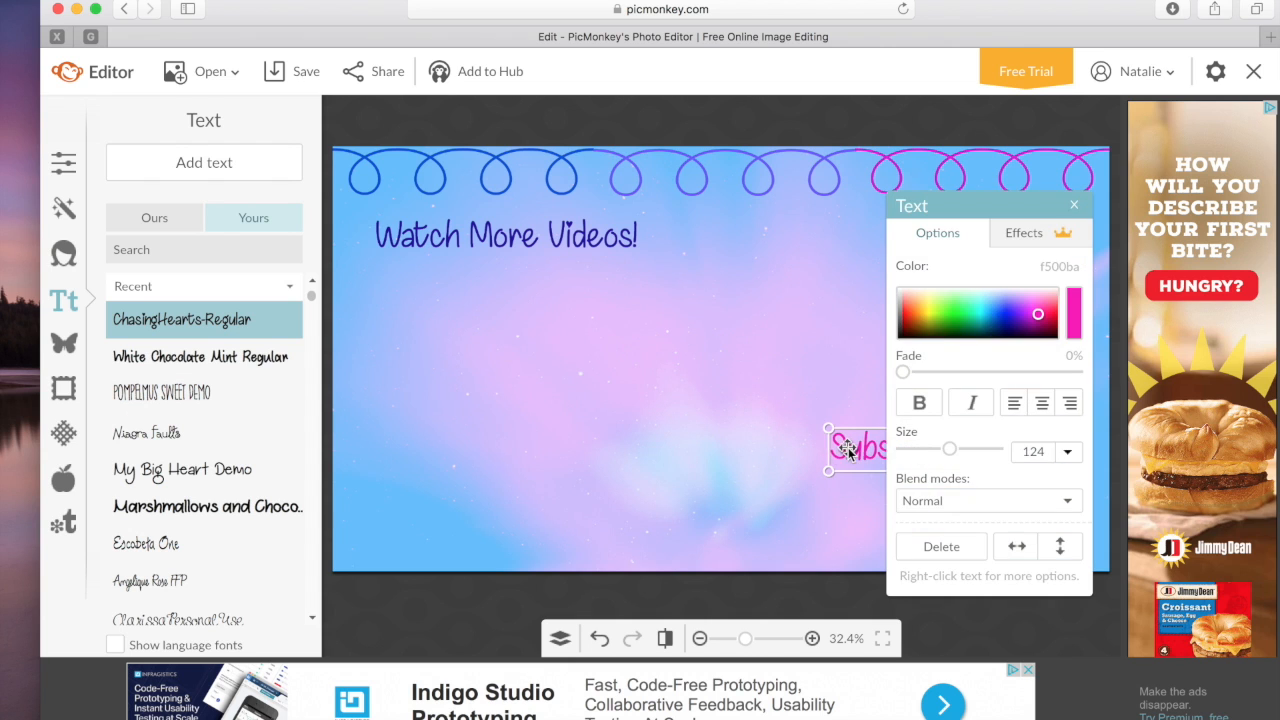
Add the curved dashed arrow overlay and position it diagonally at the "Subscribe!" text, pointing up and to the right
left_click(63, 342)
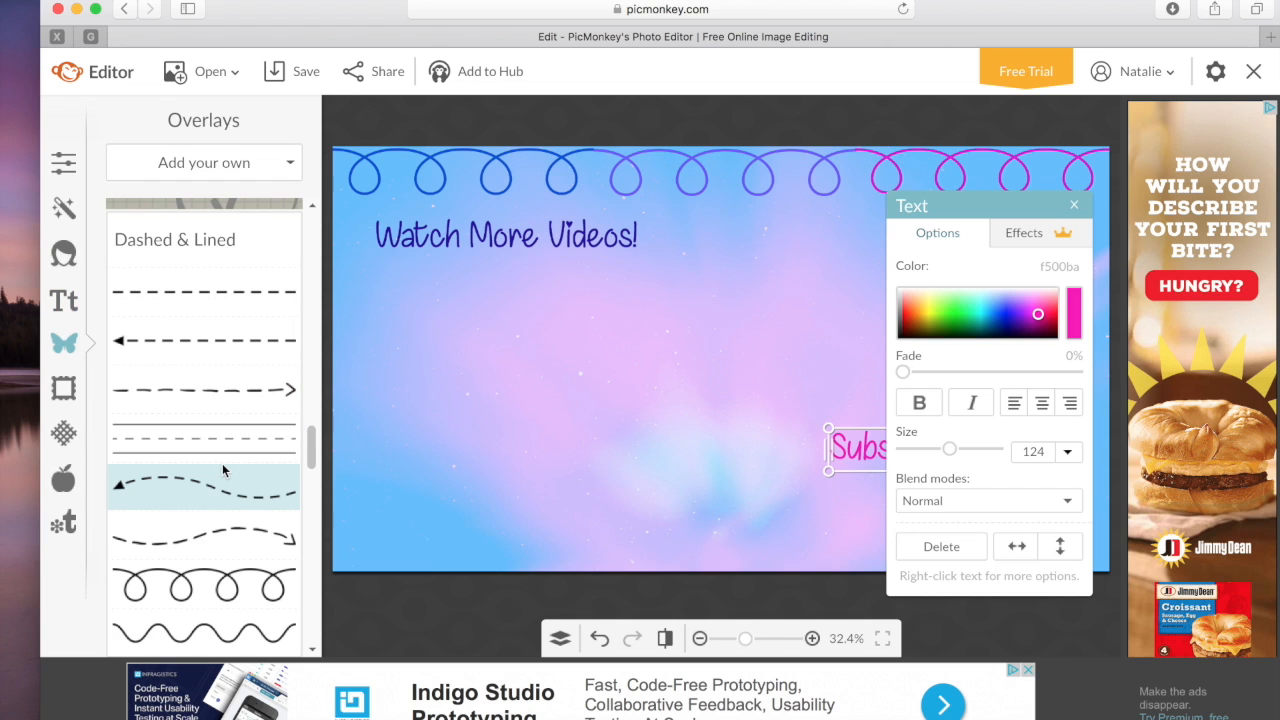
scroll(309, 459, "down", 2)
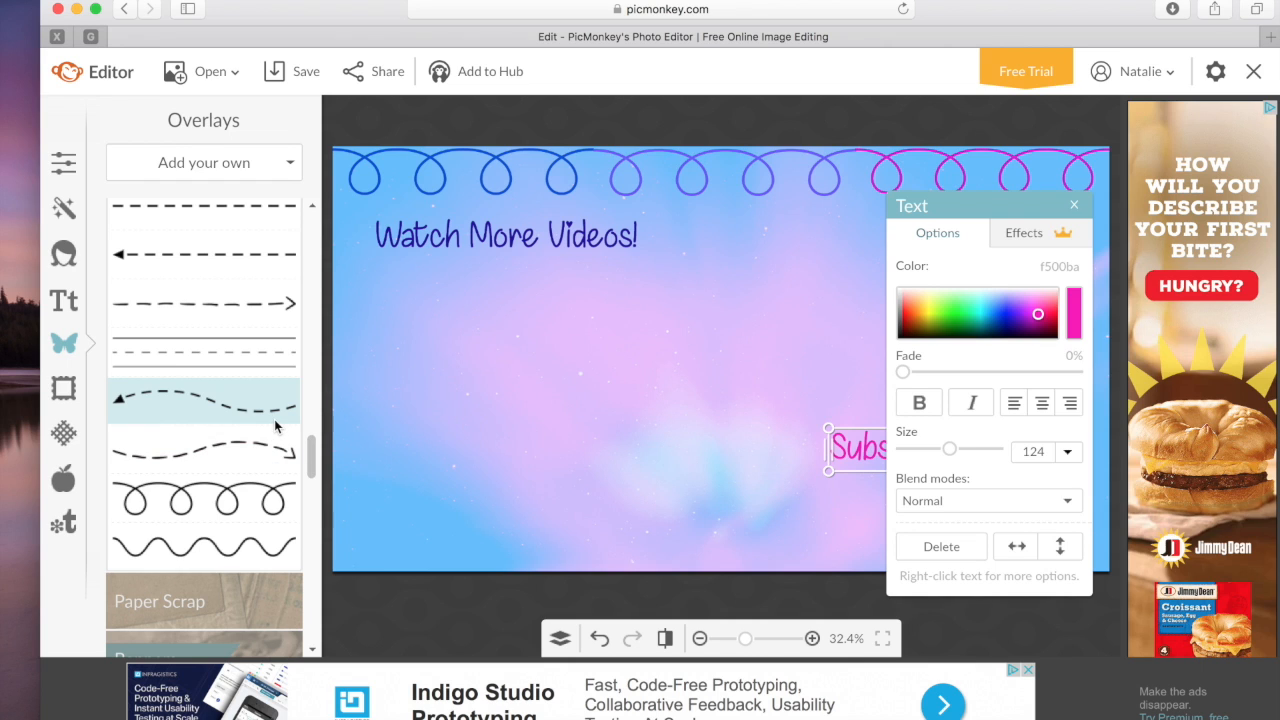
left_click(276, 427)
mouse_move(603, 334)
left_mouse_down()
mouse_move(732, 330)
mouse_move(854, 383)
mouse_move(810, 395)
mouse_move(794, 368)
left_mouse_up()
left_click_drag(992, 213, 510, 190)
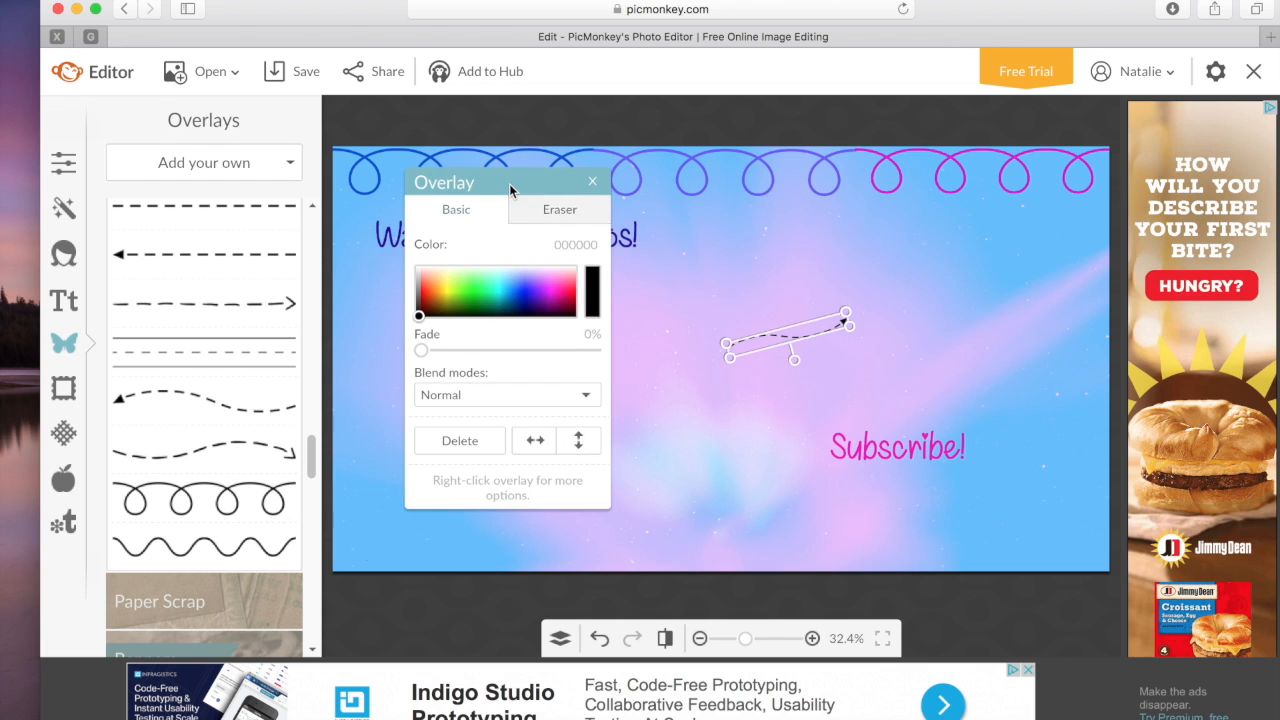
left_click_drag(804, 337, 994, 451)
left_click(942, 400)
left_click_drag(942, 400, 990, 418)
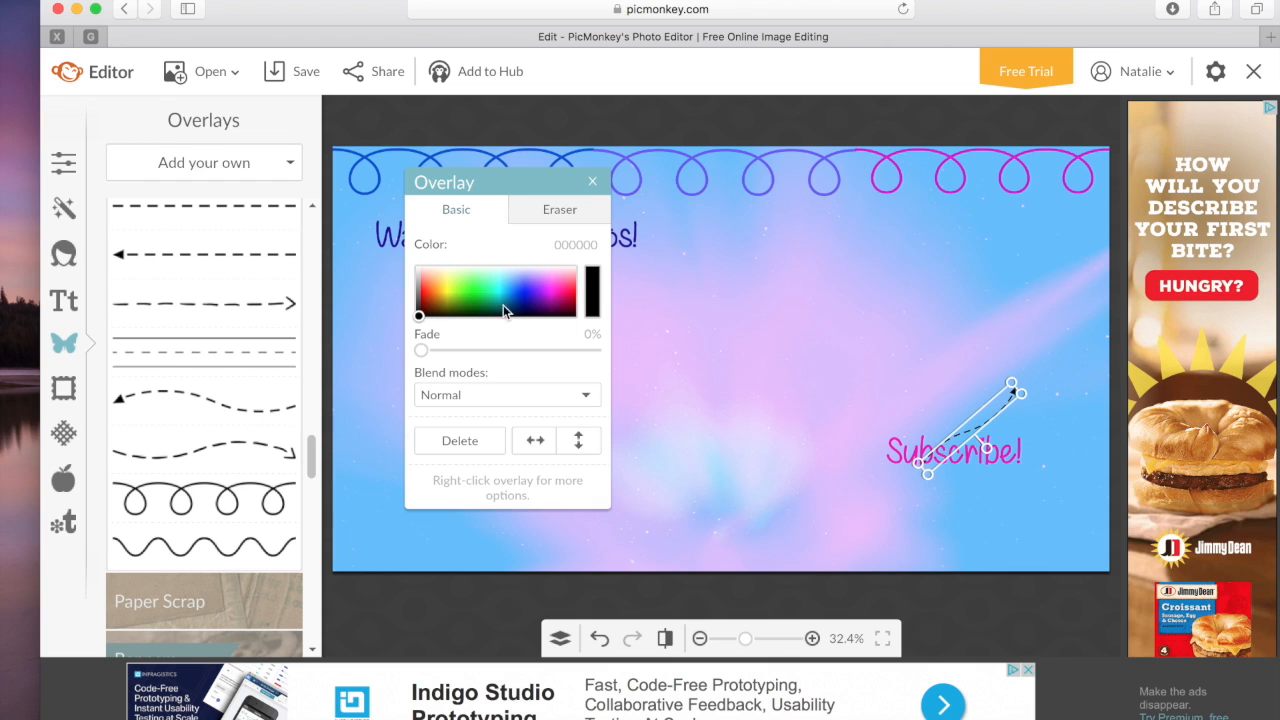
Color the dashed arrow at "Subscribe!" dark blue (0012bd)
left_click(515, 300)
left_click(522, 300)
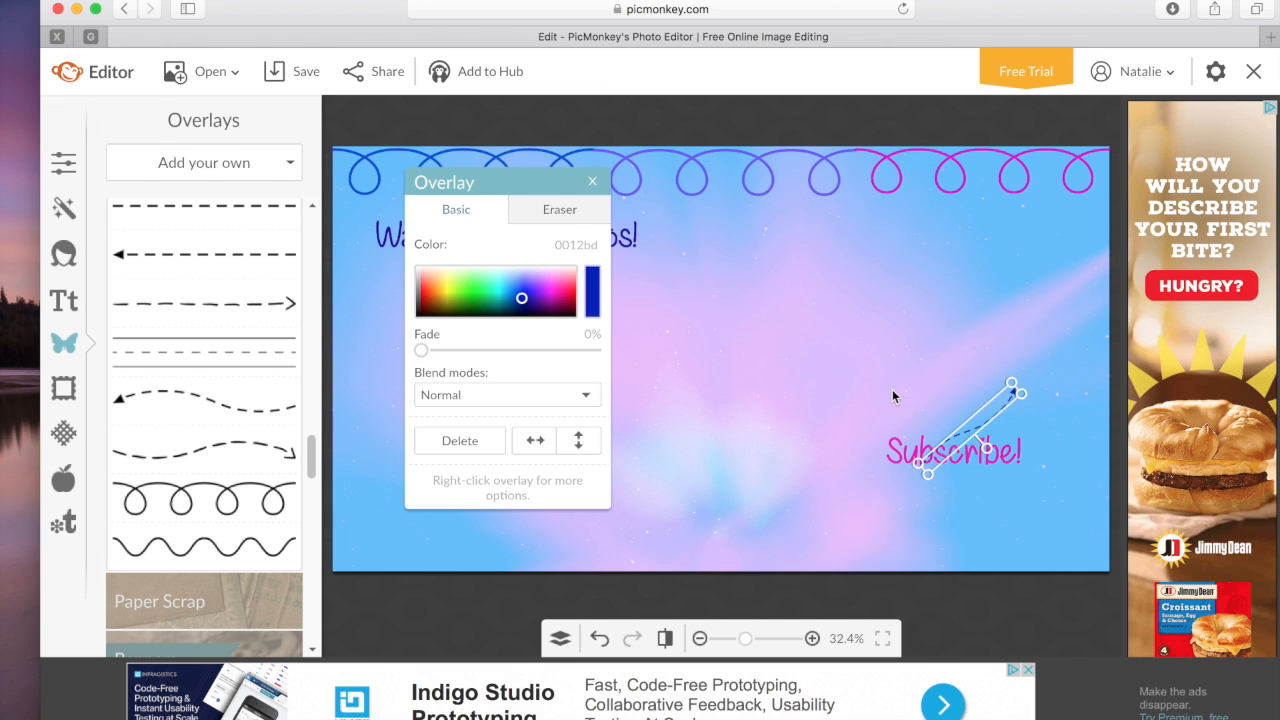
right_click(996, 410)
left_click(1040, 463)
Add a second curved dashed arrow across "Watch More Videos!", pointing down and to the left, and color it red (d00025)
left_click(247, 404)
left_click_drag(844, 366, 553, 286)
left_click_drag(520, 184, 848, 168)
mouse_move(527, 253)
left_mouse_down()
mouse_move(504, 257)
mouse_move(538, 236)
left_mouse_up()
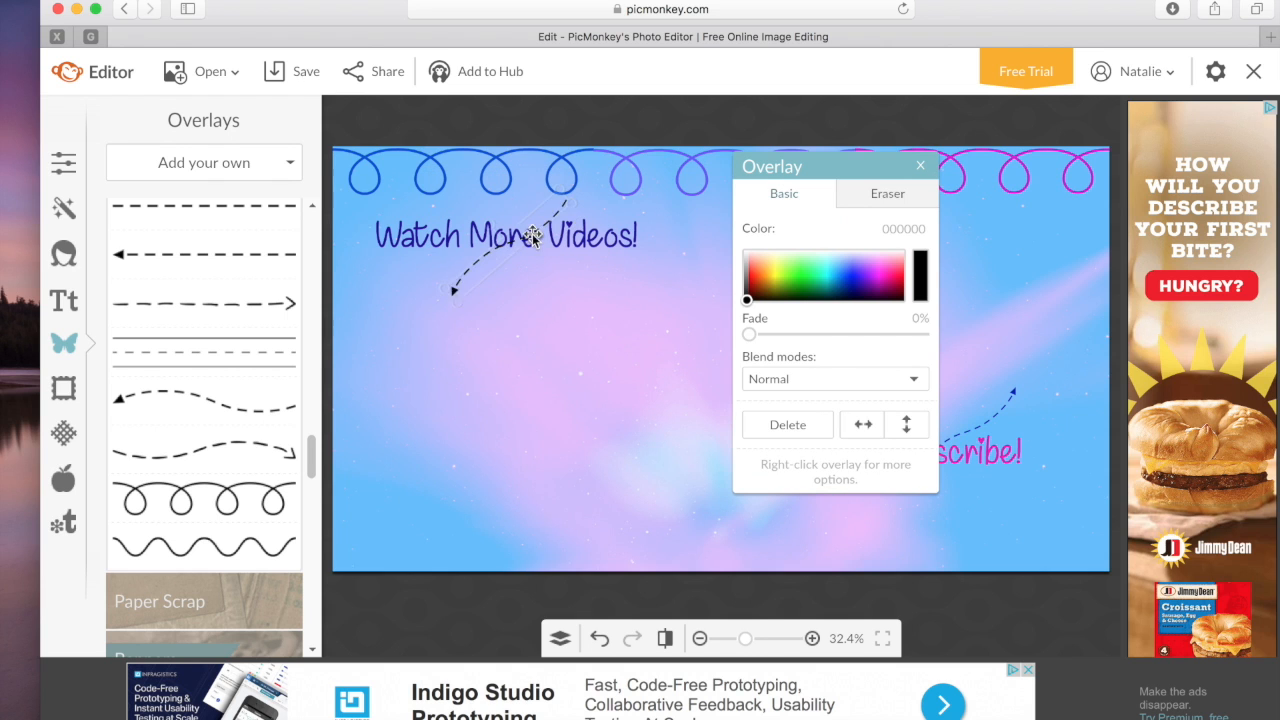
left_click_drag(828, 273, 899, 281)
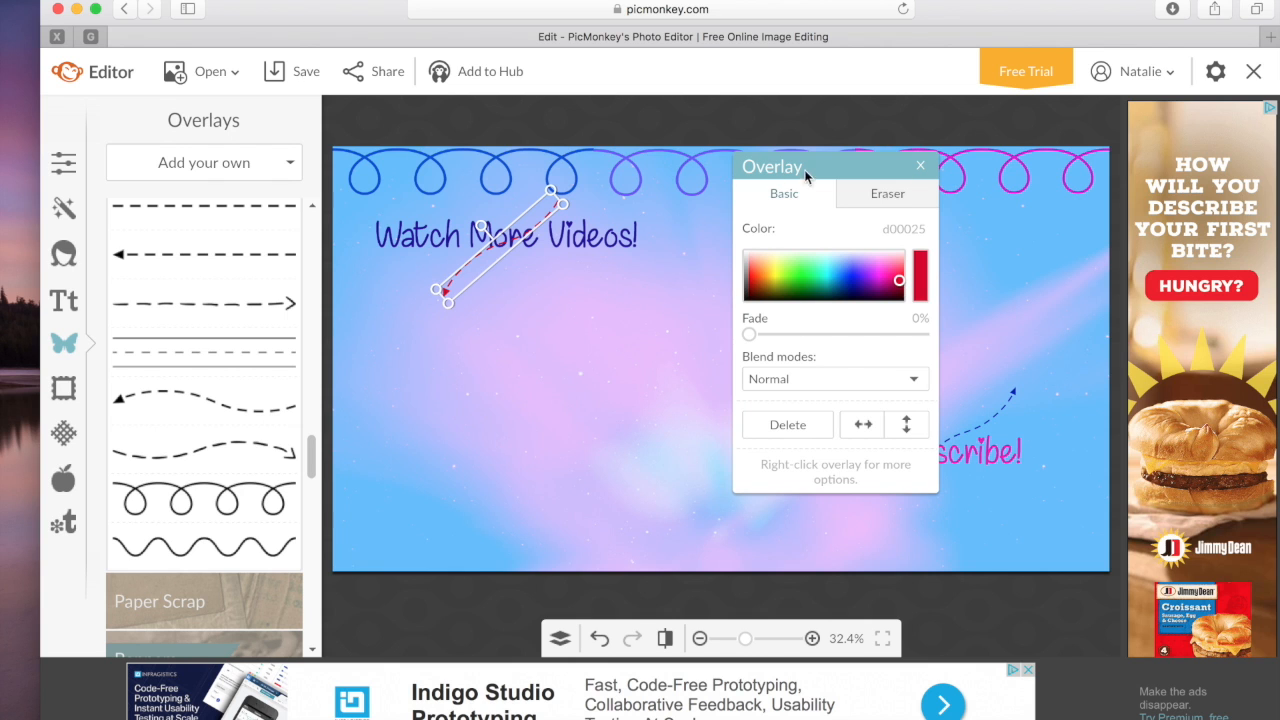
left_click(920, 166)
Add the basic butterfly-group overlay below "Subscribe!" in the canvas's lower right corner
left_click(64, 388)
left_click(64, 343)
scroll(192, 219, "up", 5)
left_click(238, 468)
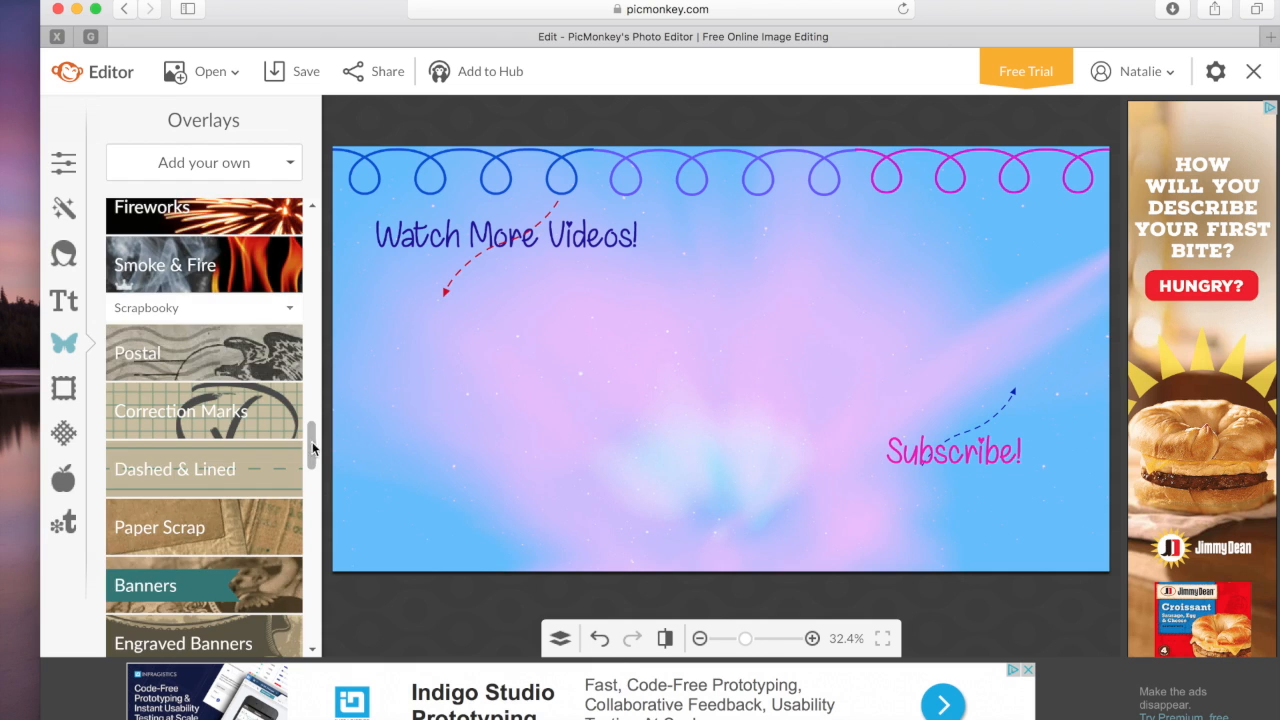
scroll(250, 468, "down", 10)
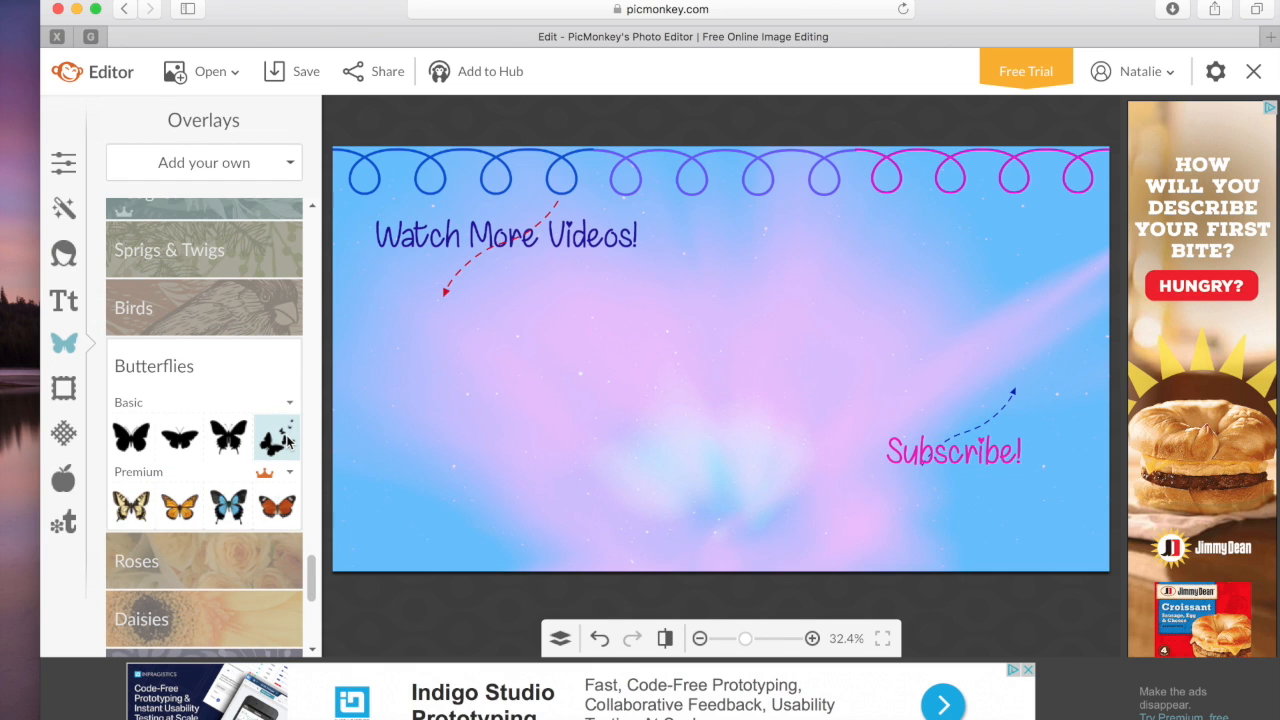
left_click_drag(283, 447, 1052, 503)
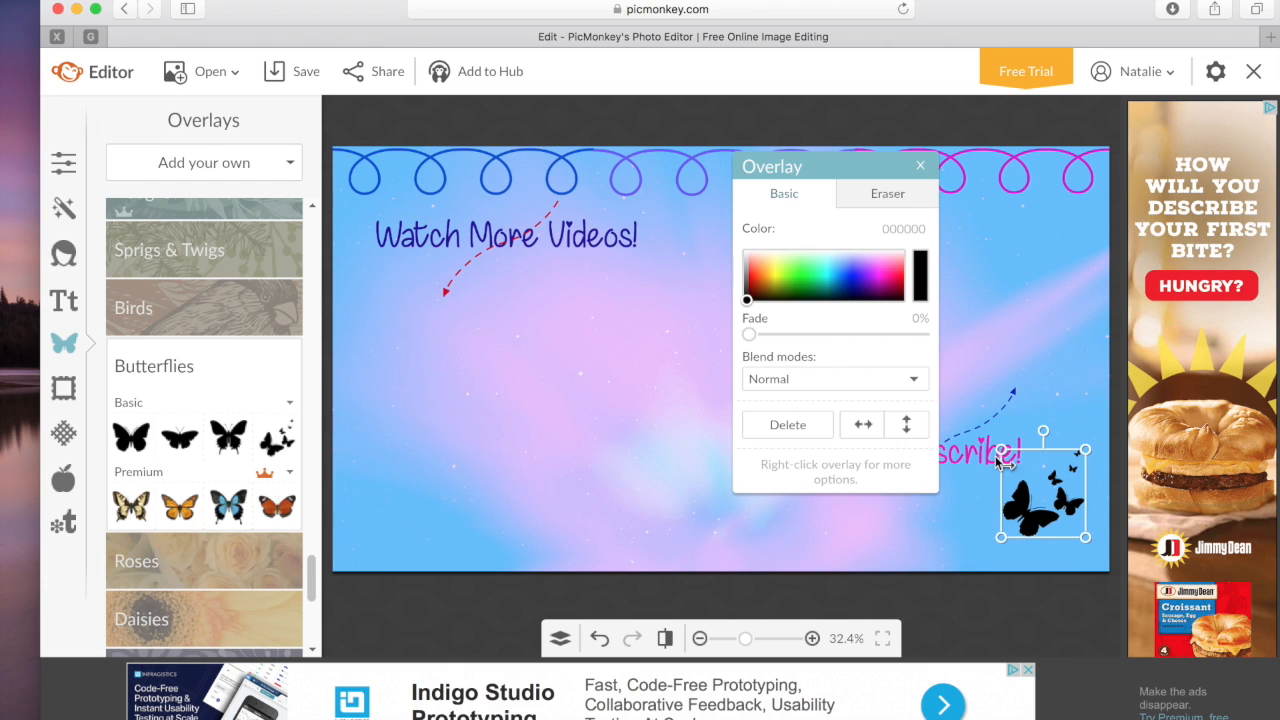
Color the butterflies turquoise (00f5e3) and set their blend mode to Hardlight, then close the overlay settings
left_click_drag(748, 300, 826, 283)
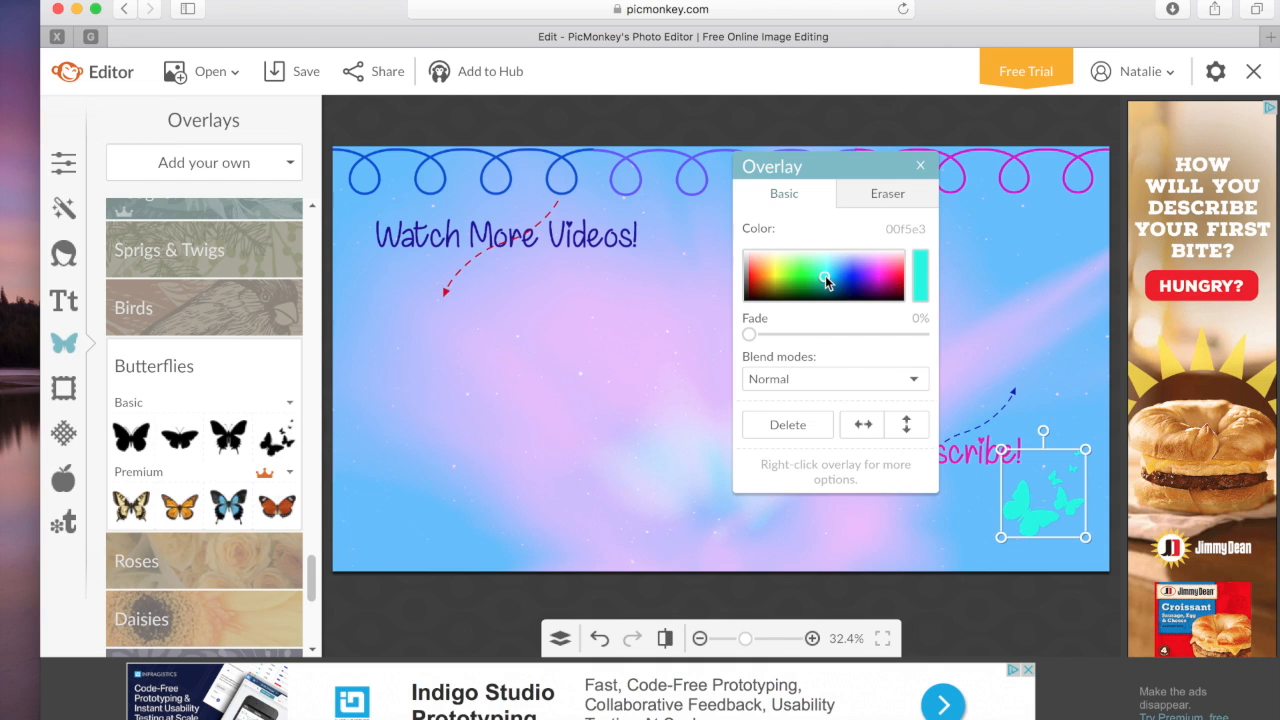
left_click(869, 375)
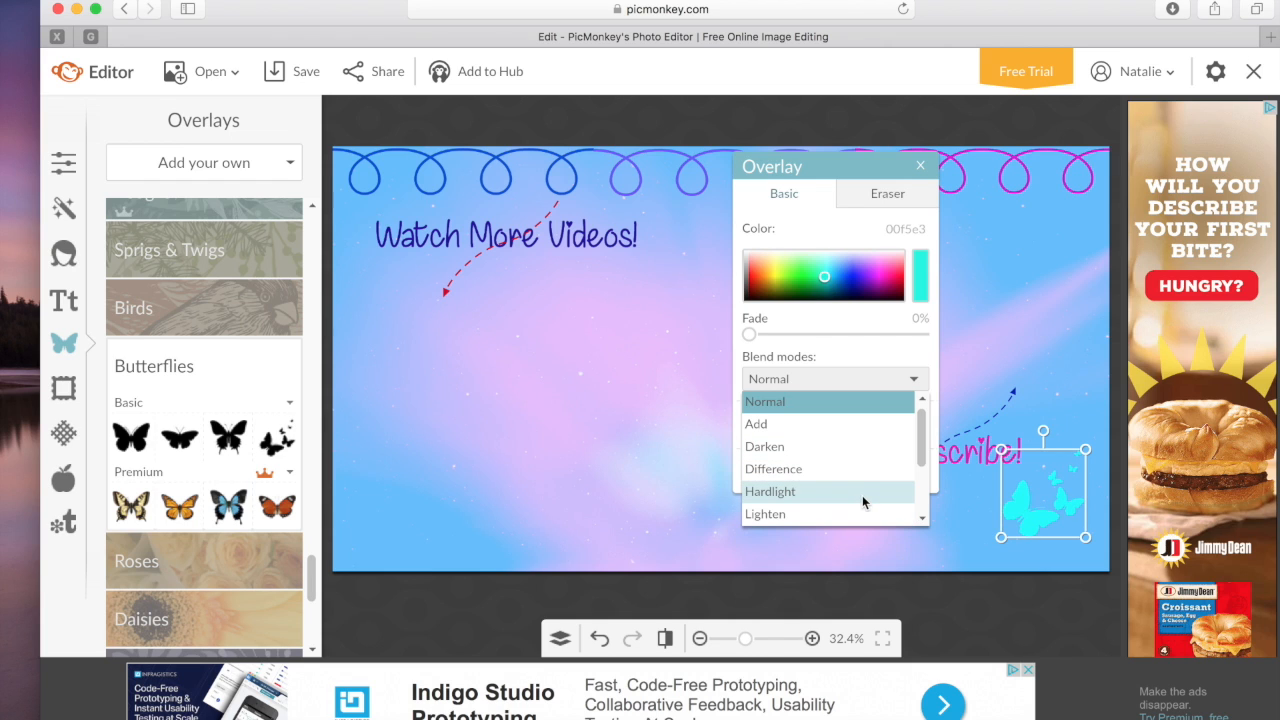
left_click_drag(922, 460, 922, 505)
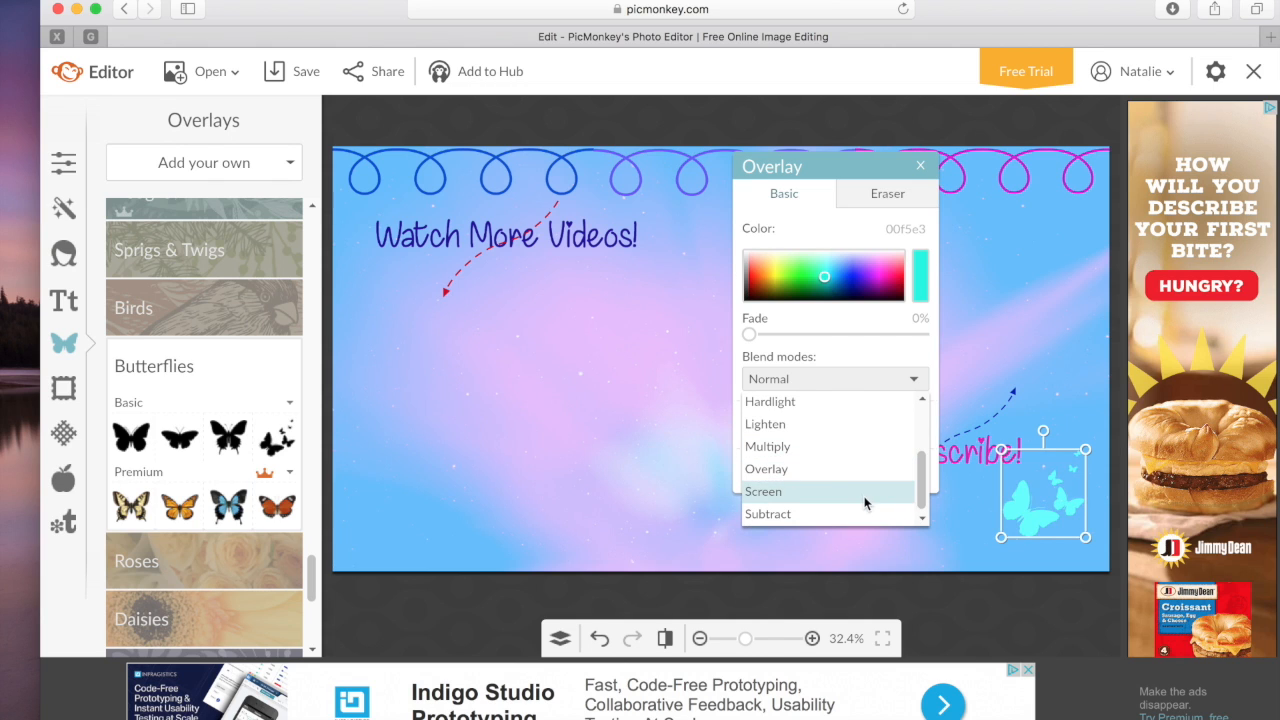
left_click(849, 403)
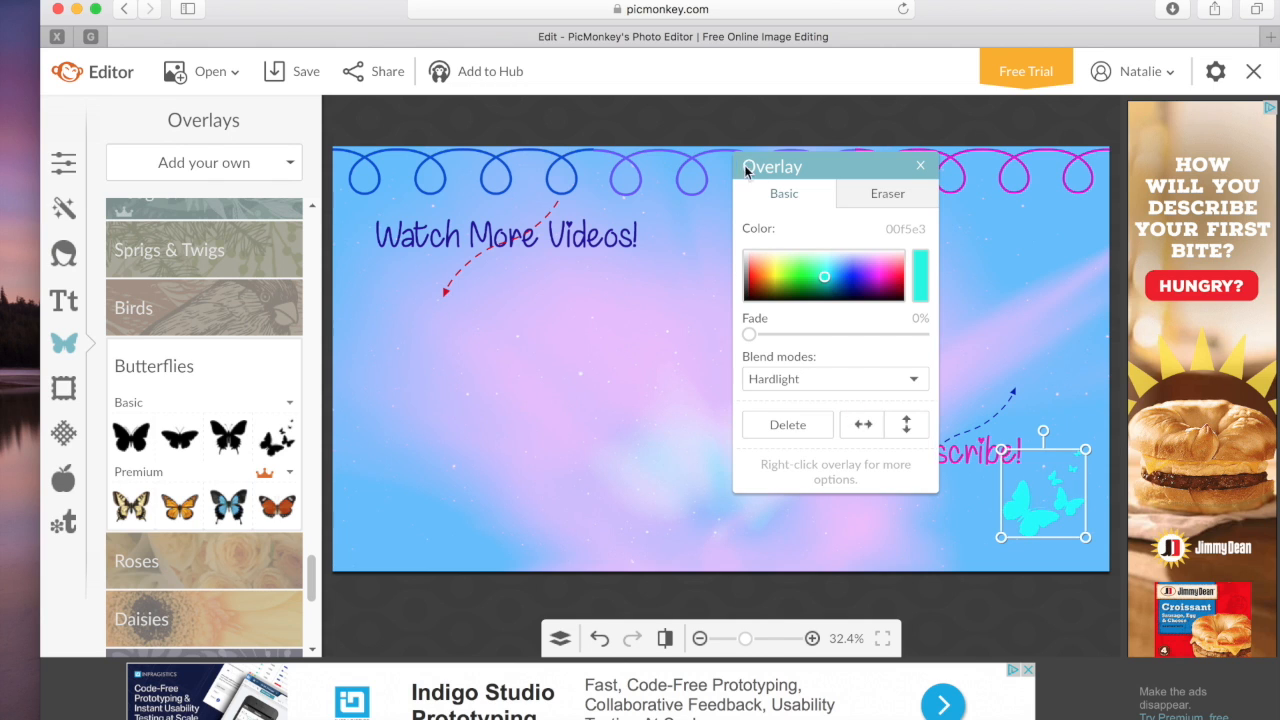
left_click(920, 165)
Add the basic square label with ornate curved edges and place it above the arrow at "Subscribe!"
left_click_drag(311, 577, 311, 494)
left_click(249, 515)
left_click(235, 412)
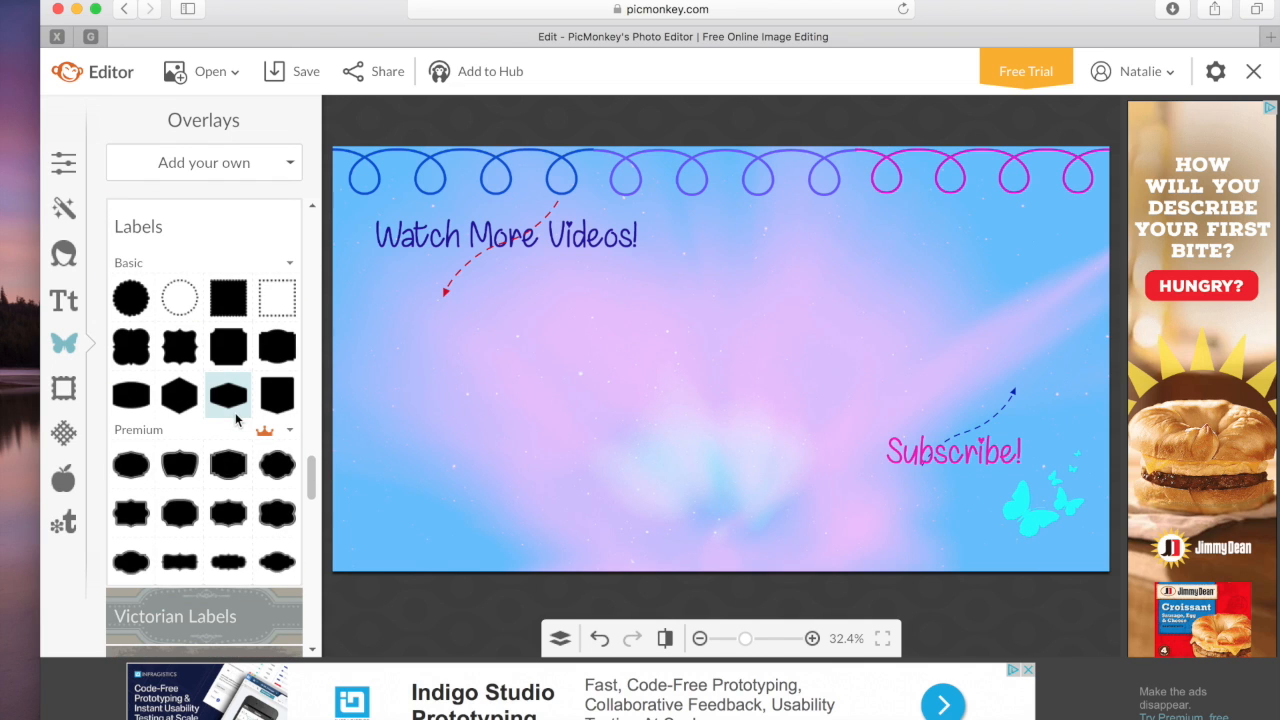
left_click(187, 360)
left_click_drag(688, 354, 1006, 320)
left_click_drag(1058, 378, 1088, 390)
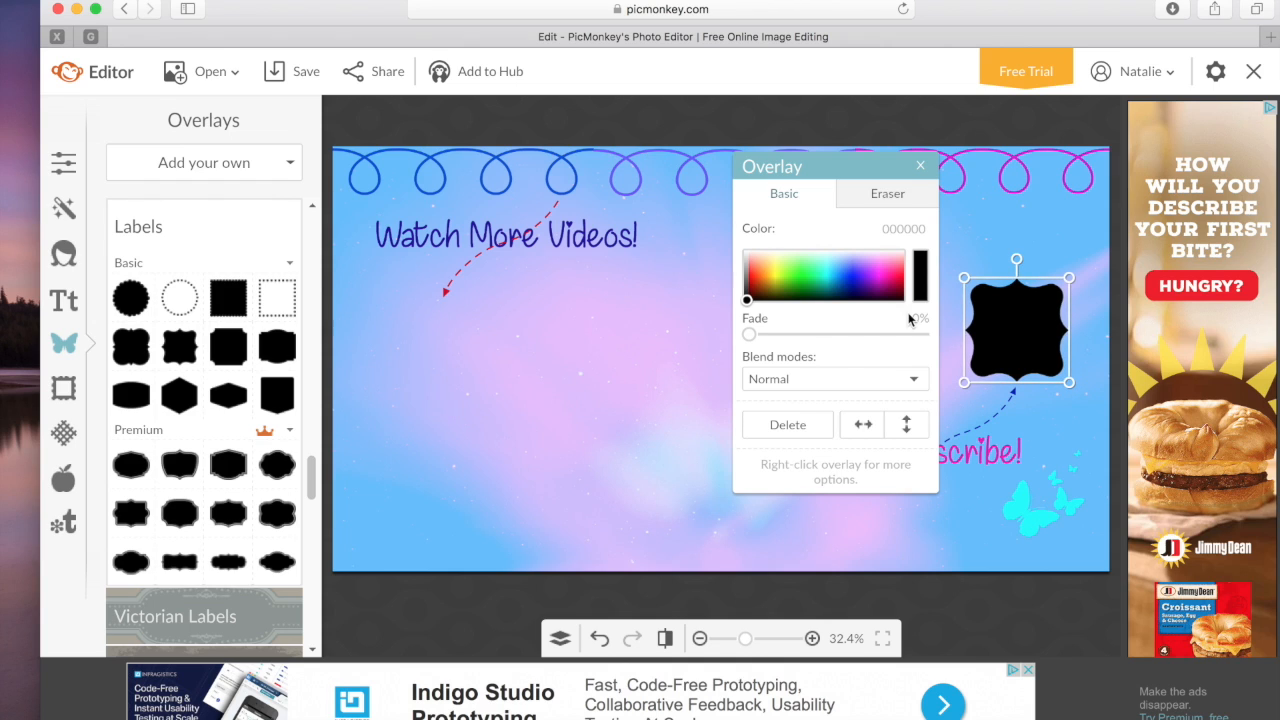
Color the ornate label magenta (d000c3) and enlarge it slightly, then close the overlay settings
left_click(880, 272)
mouse_move(881, 274)
left_mouse_down()
mouse_move(878, 264)
mouse_move(881, 285)
left_mouse_up()
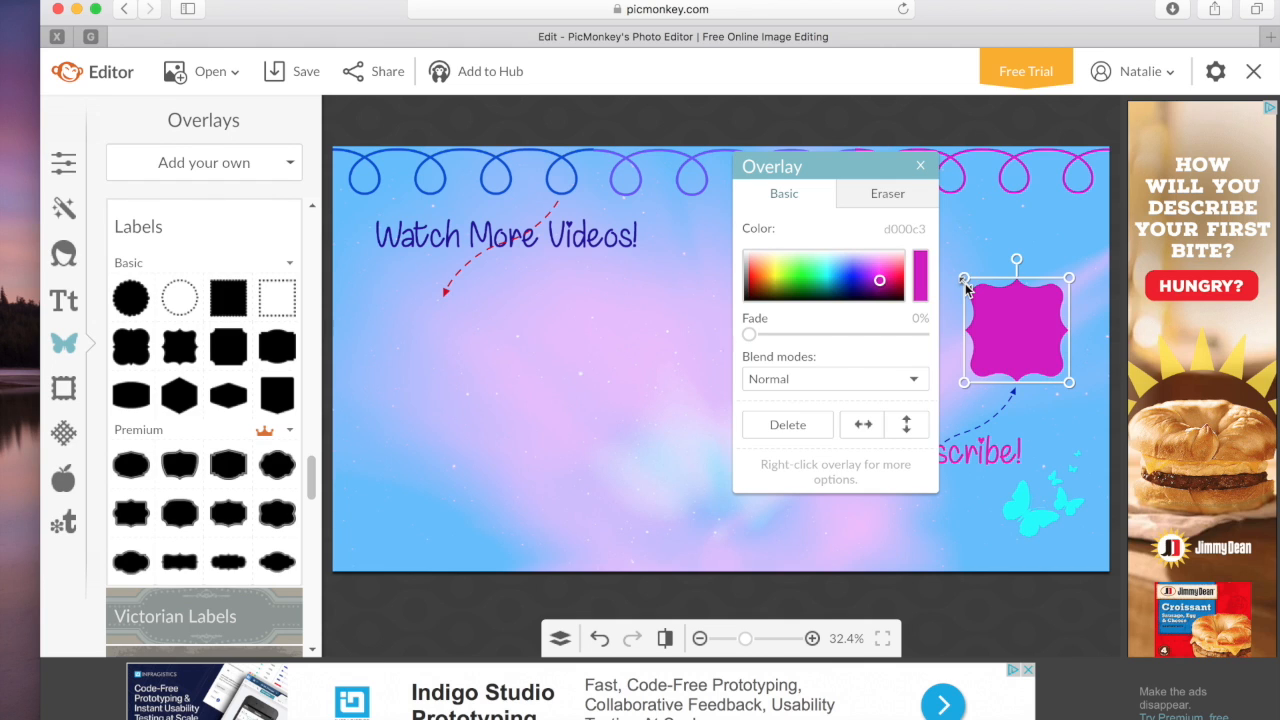
left_click_drag(961, 280, 1003, 287)
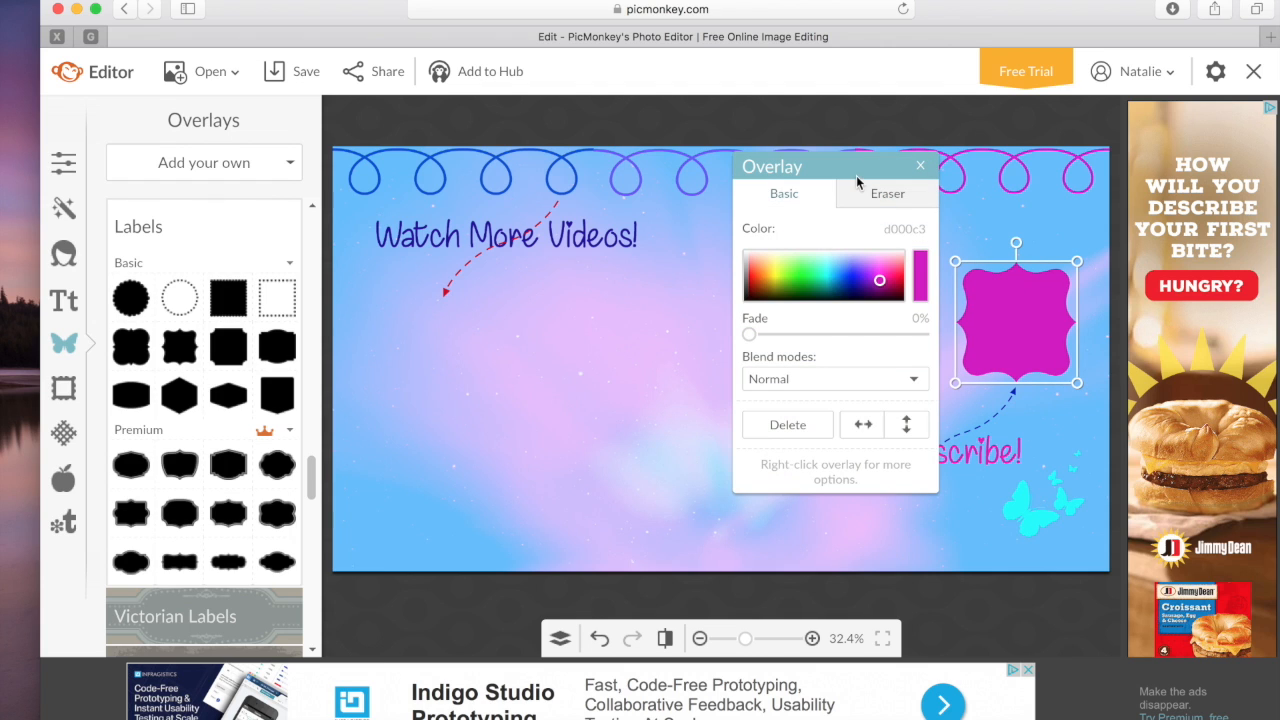
left_click(920, 165)
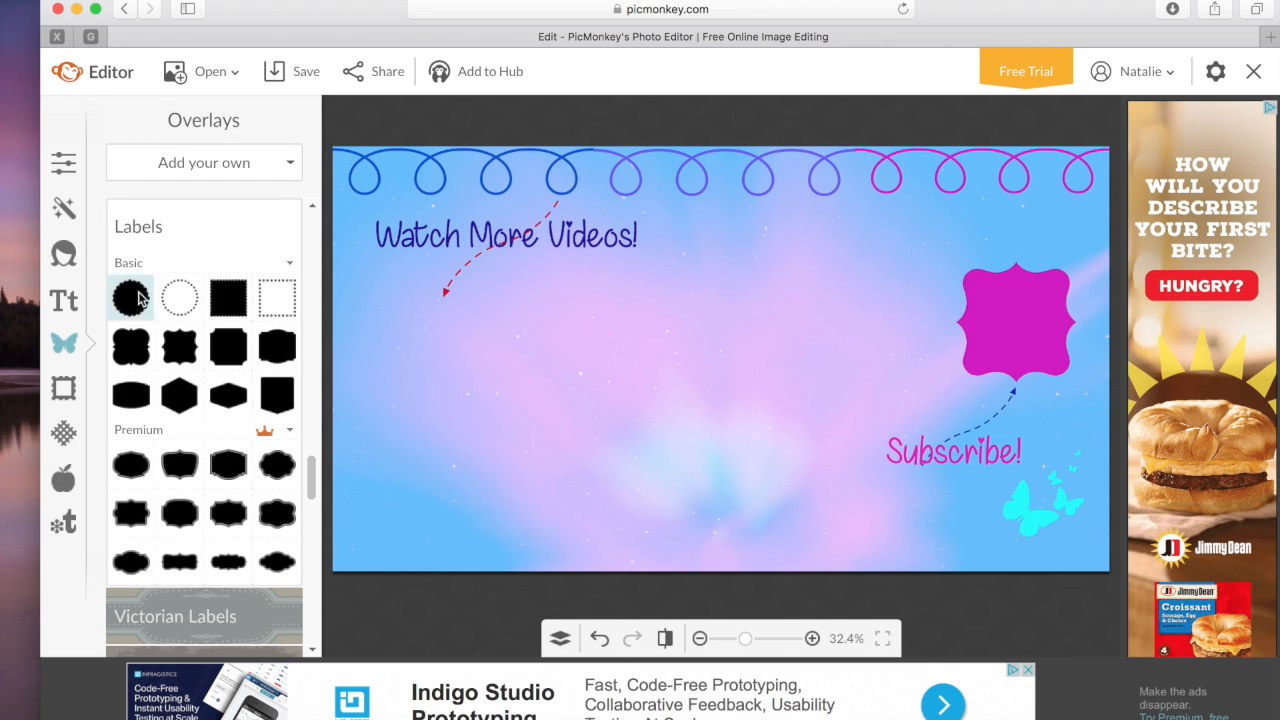
Add a new text reading "Follow Me On Soical Media!" in the ChasingHearts-Regular font
left_click(63, 300)
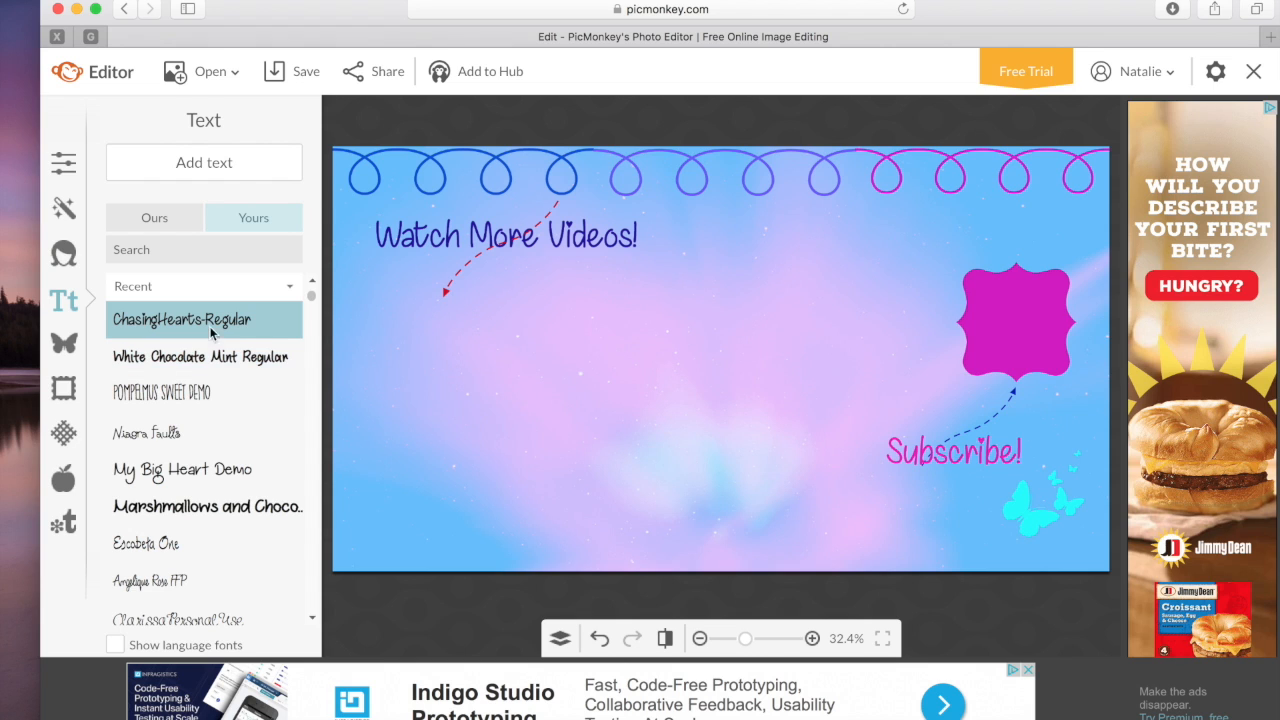
left_click(233, 176)
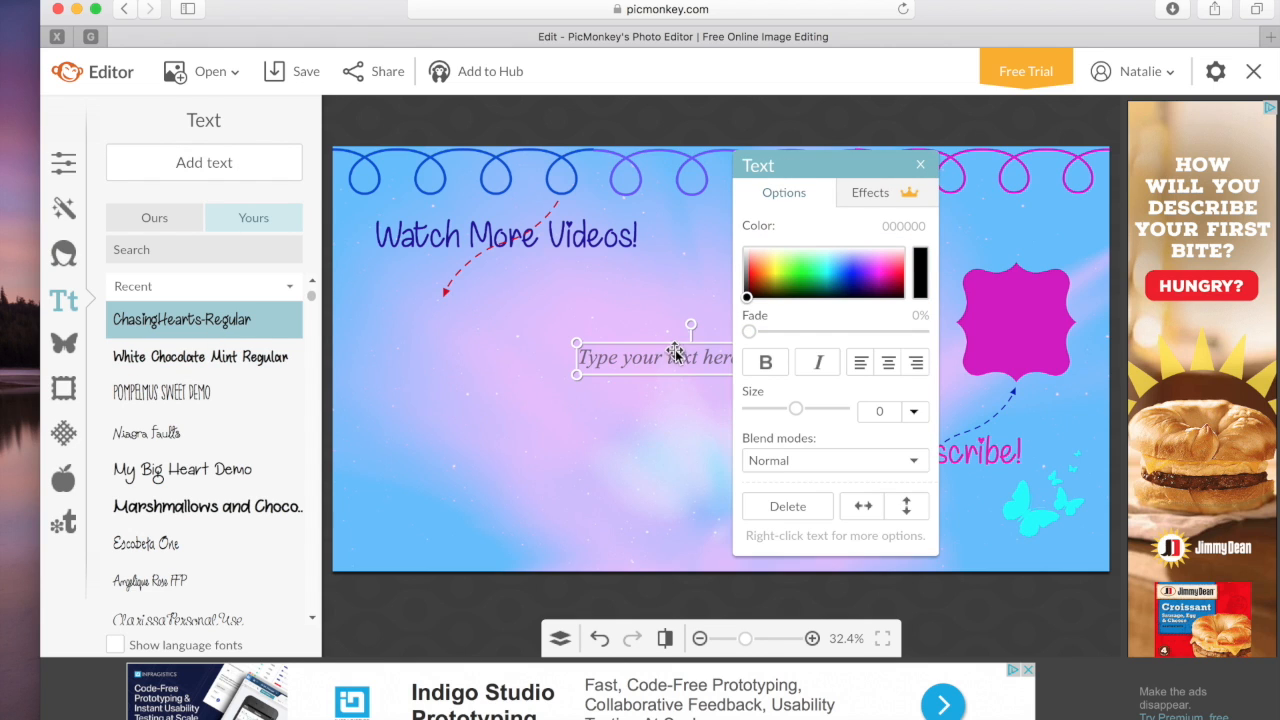
type("F")
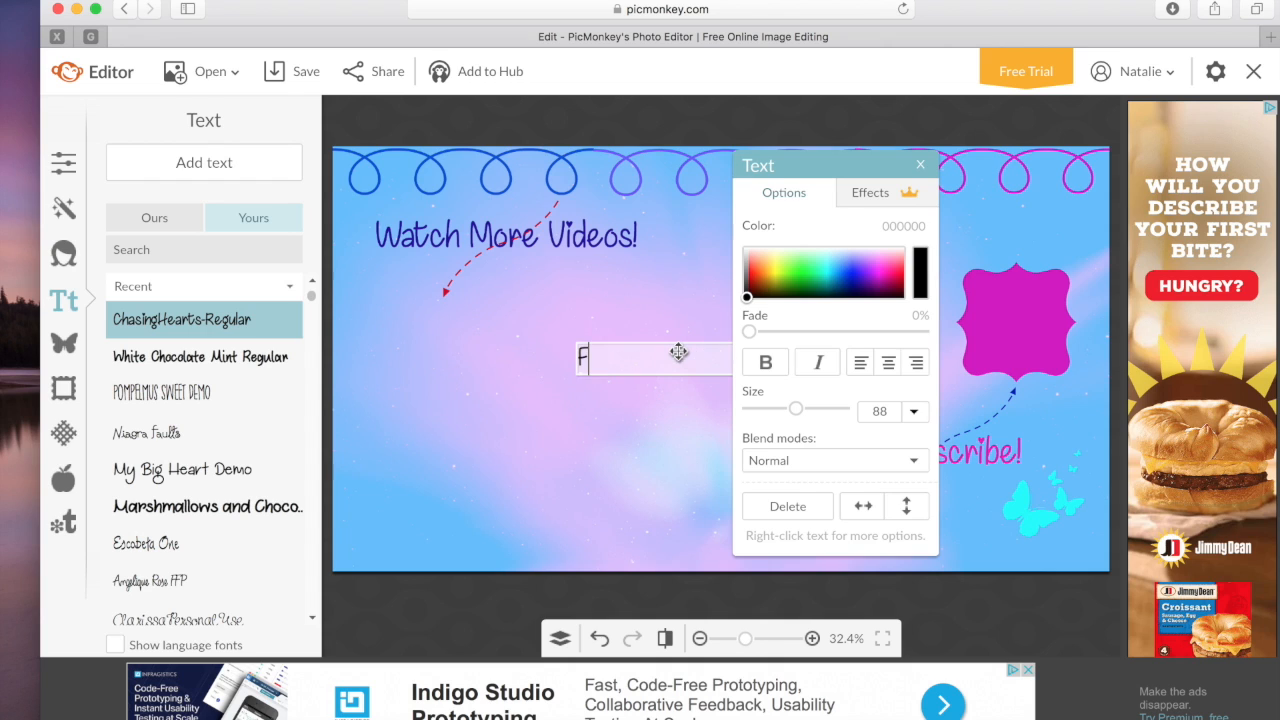
type("ollie")
type("ow")
type(" Me ")
type("On Soi")
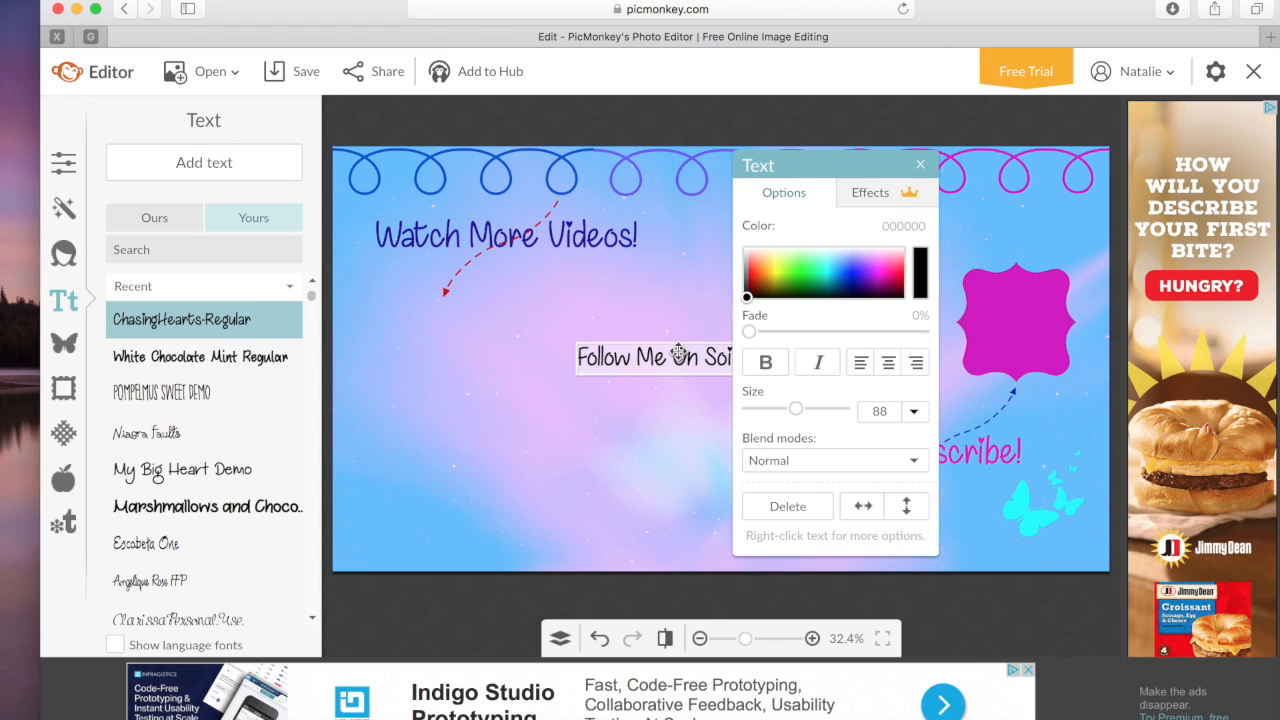
left_click_drag(811, 163, 935, 165)
type("ia!")
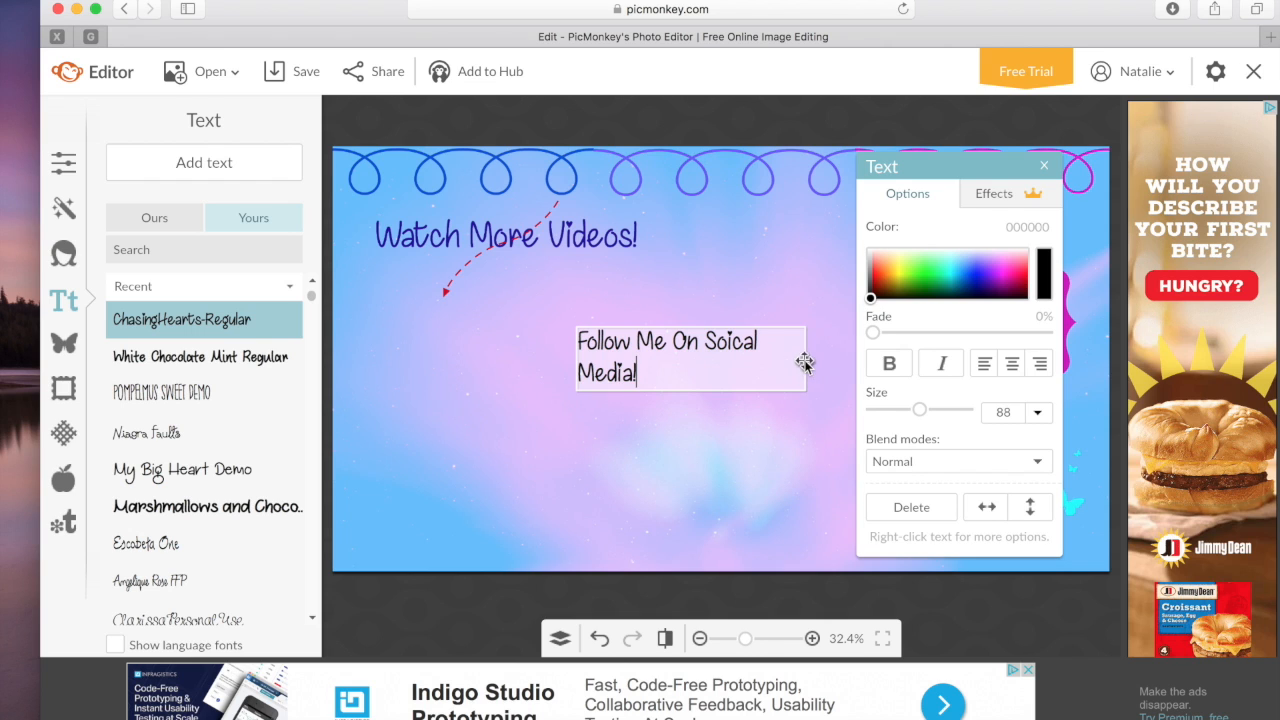
Widen the "Follow Me On Soical Media!" text box to fit one line and move it below and right of the heading
left_click(798, 357)
left_click(832, 370)
left_click(780, 360)
left_click(822, 369)
left_click_drag(757, 331, 810, 275)
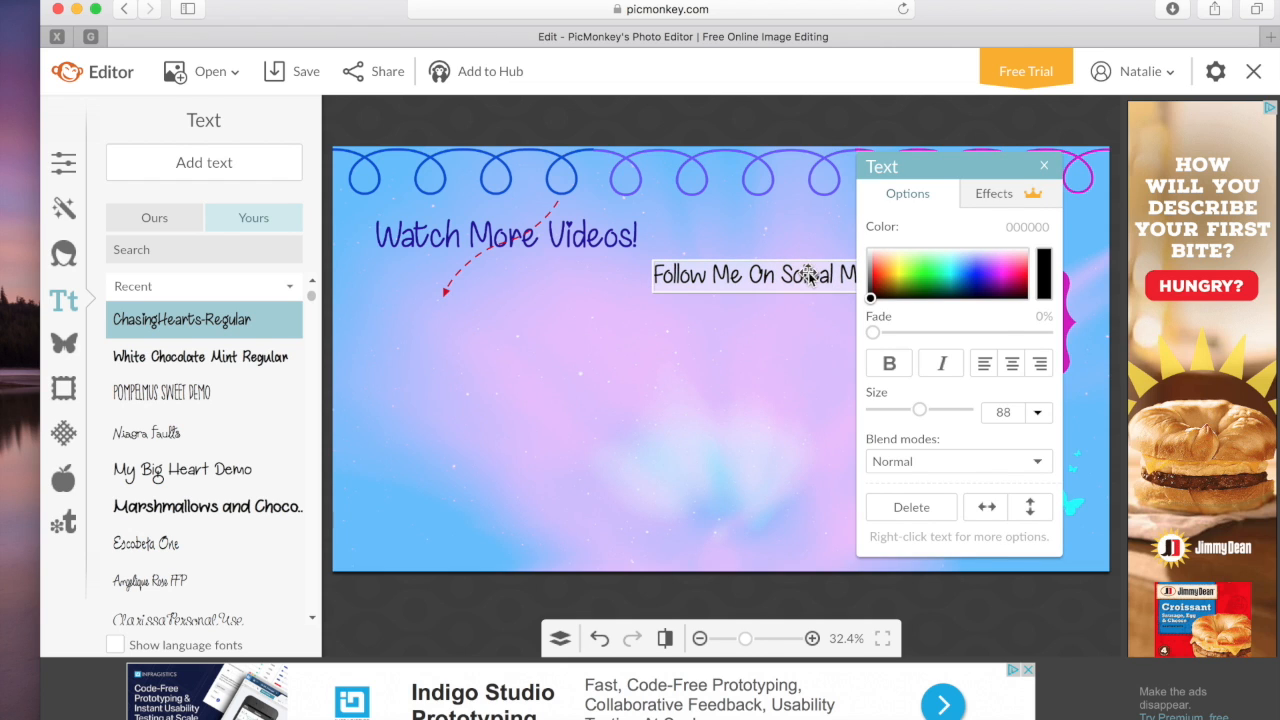
Color the whole "Follow Me On Soical Media!" text dark blue and enlarge it slightly, then deselect it
left_click_drag(897, 279, 539, 247)
left_click_drag(1052, 260, 1108, 286)
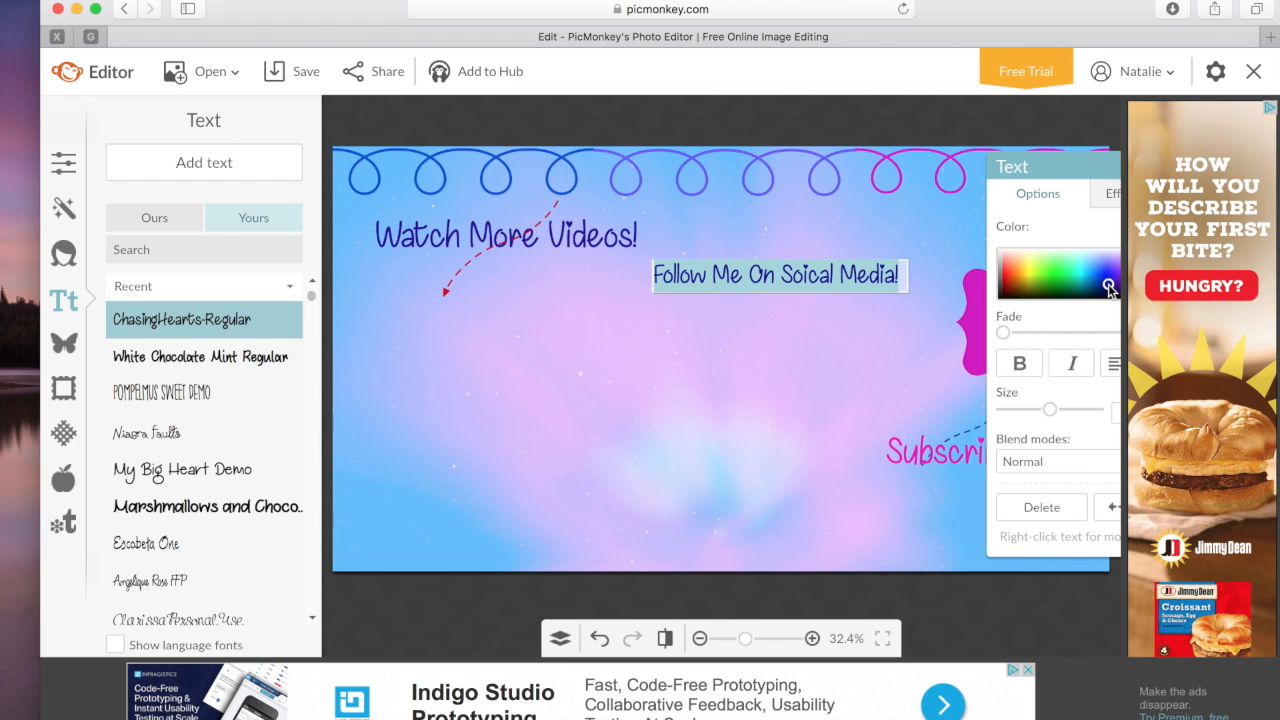
left_click_drag(1049, 409, 1051, 410)
left_click(819, 346)
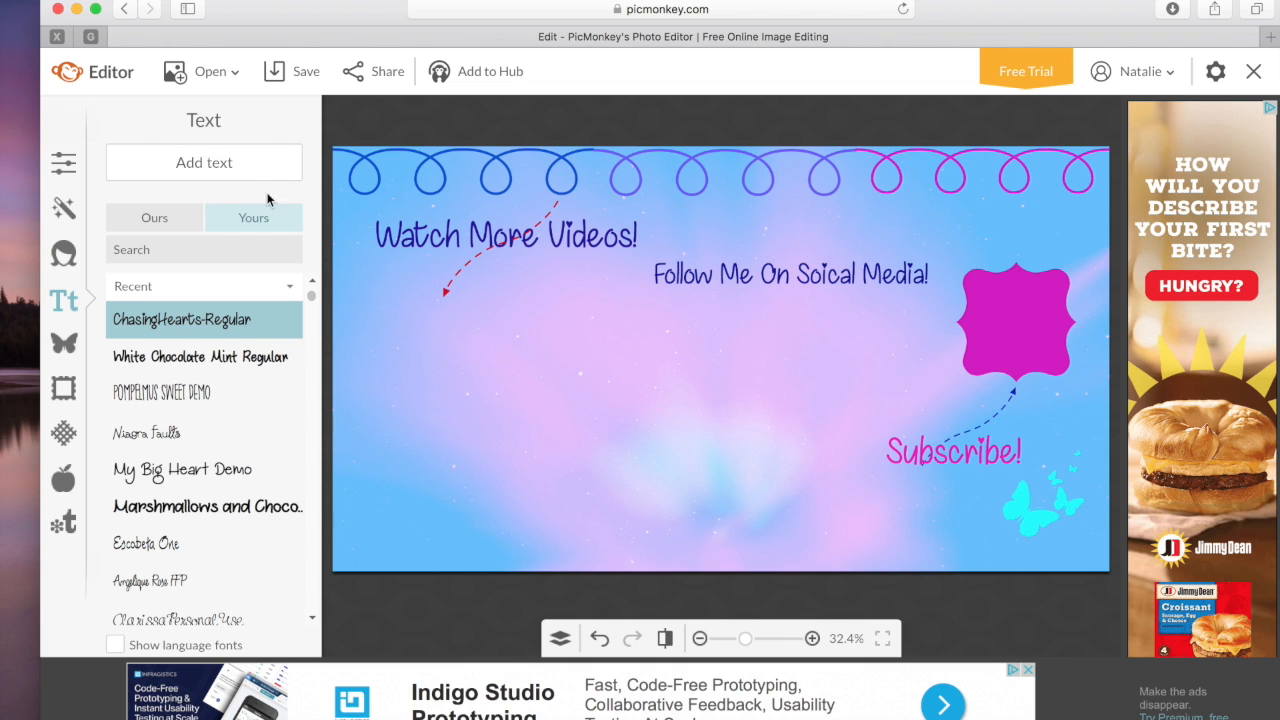
Open a new browser tab and search Google Images for "twitter pic transparent"
left_click(63, 253)
key("super+t")
type("twi")
type("itr pic")
key("Return")
left_click(268, 141)
left_click(334, 90)
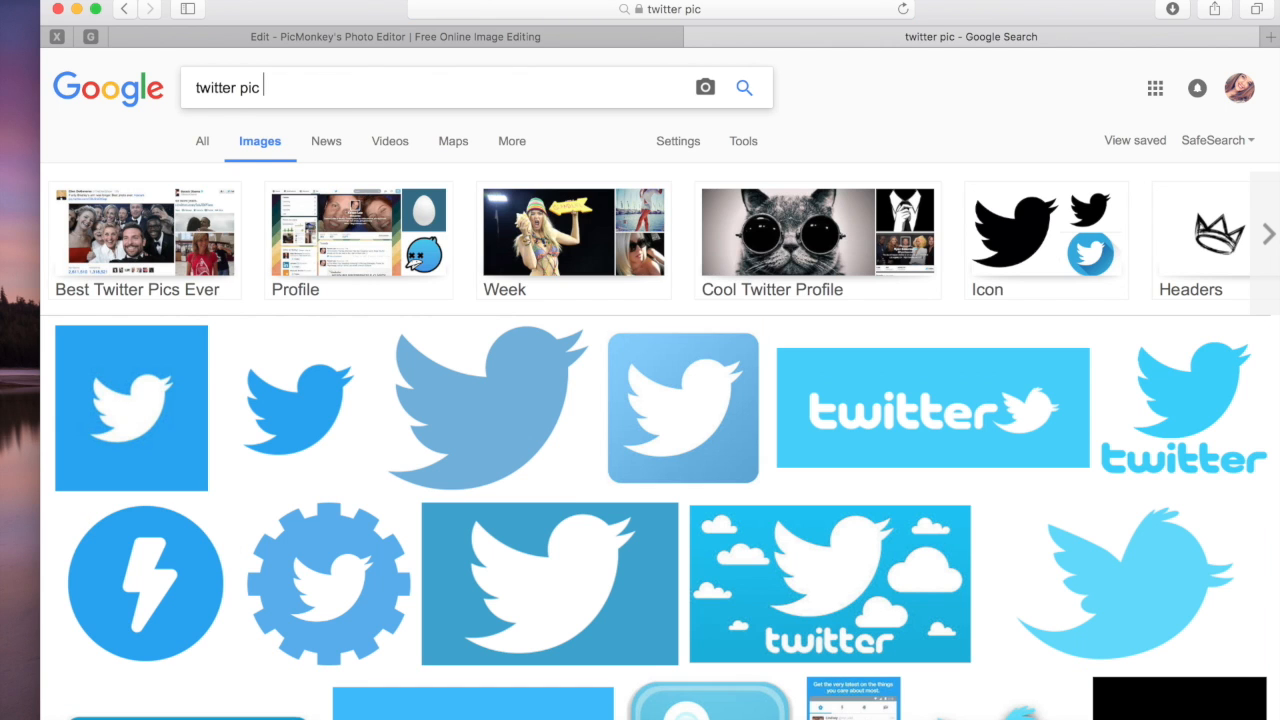
type("transparent")
key("Return")
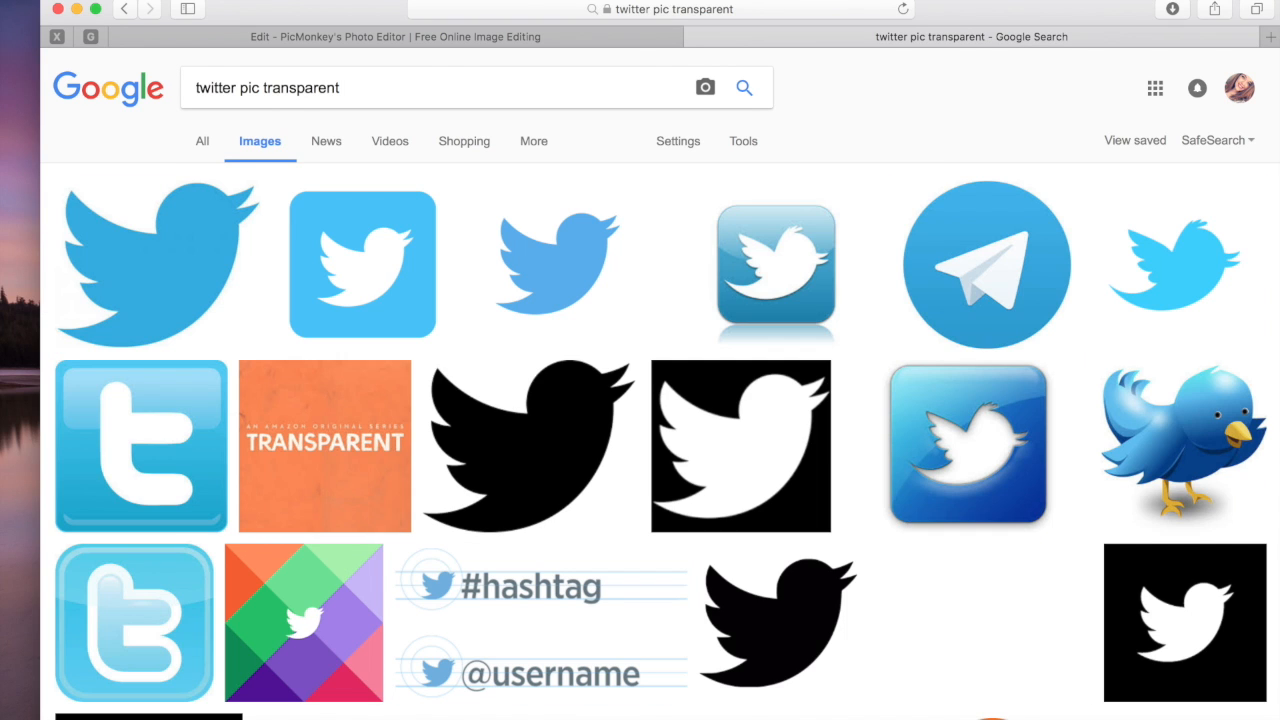
left_click(299, 98)
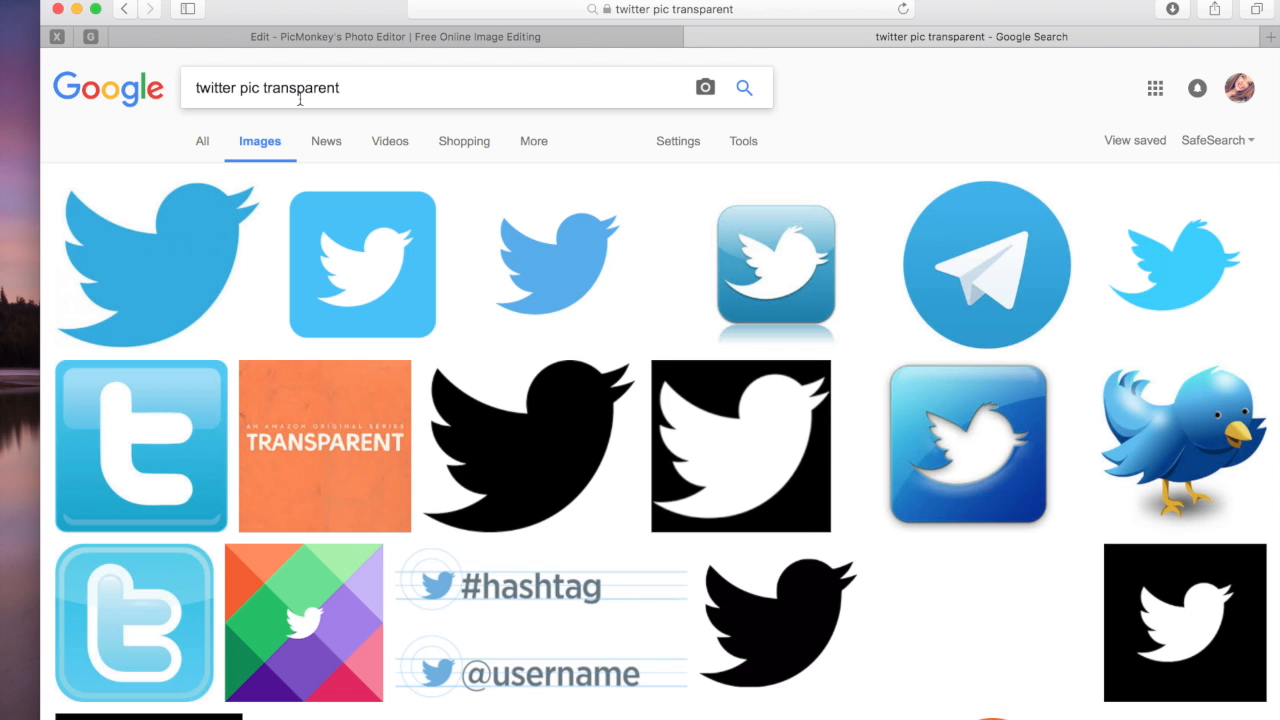
Preview the plain blue Twitter bird image and look through the other transparent logo results
left_click(548, 249)
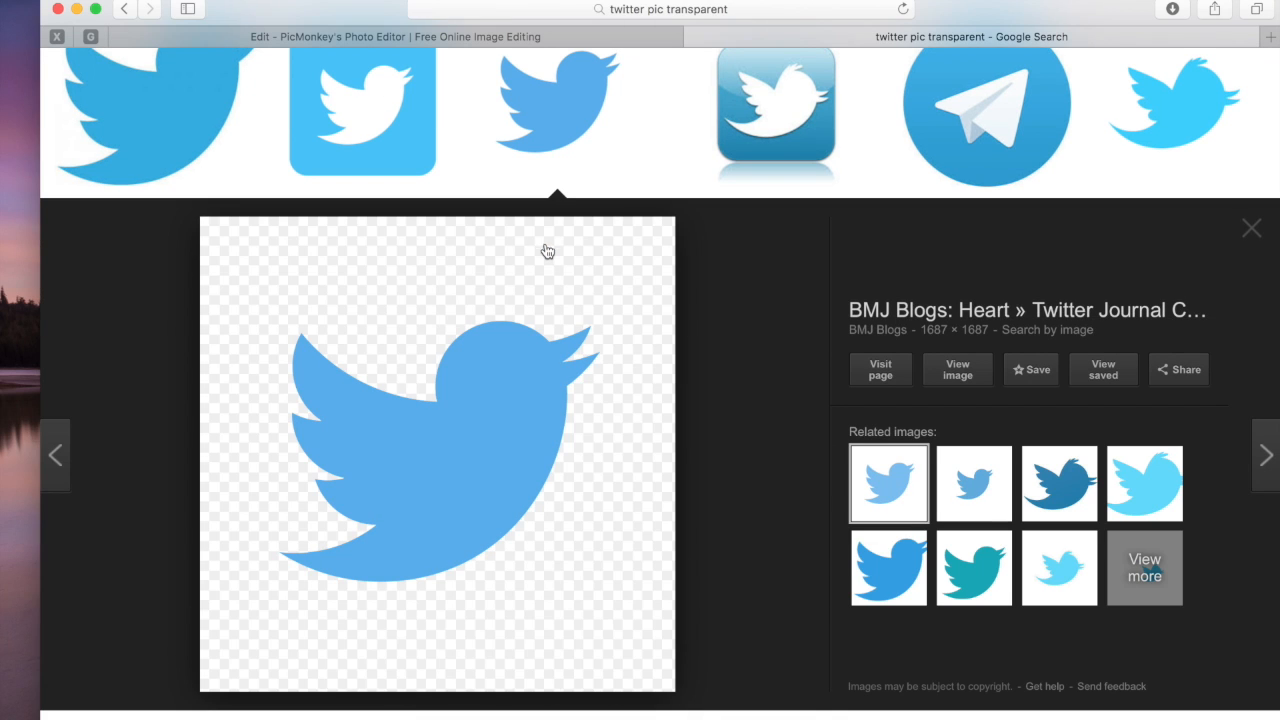
scroll(530, 344, "down", 3)
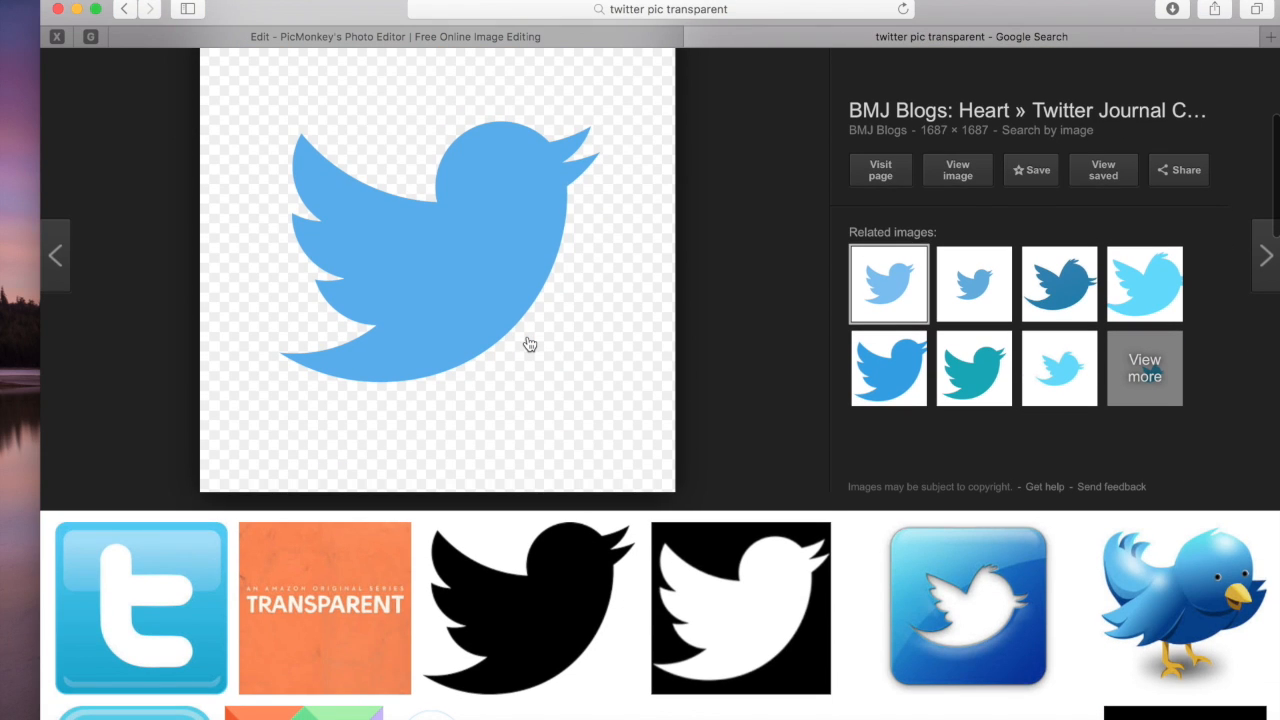
scroll(530, 344, "up", 1)
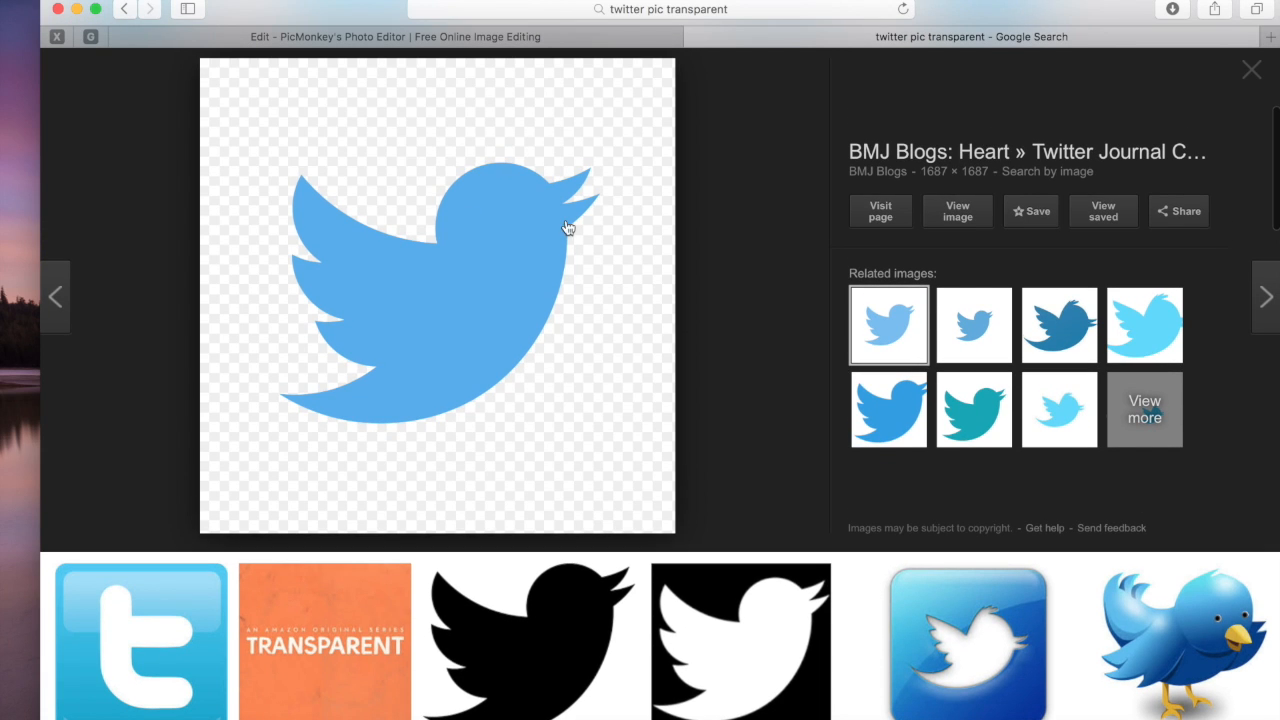
scroll(592, 269, "down", 10)
scroll(594, 269, "down", 5)
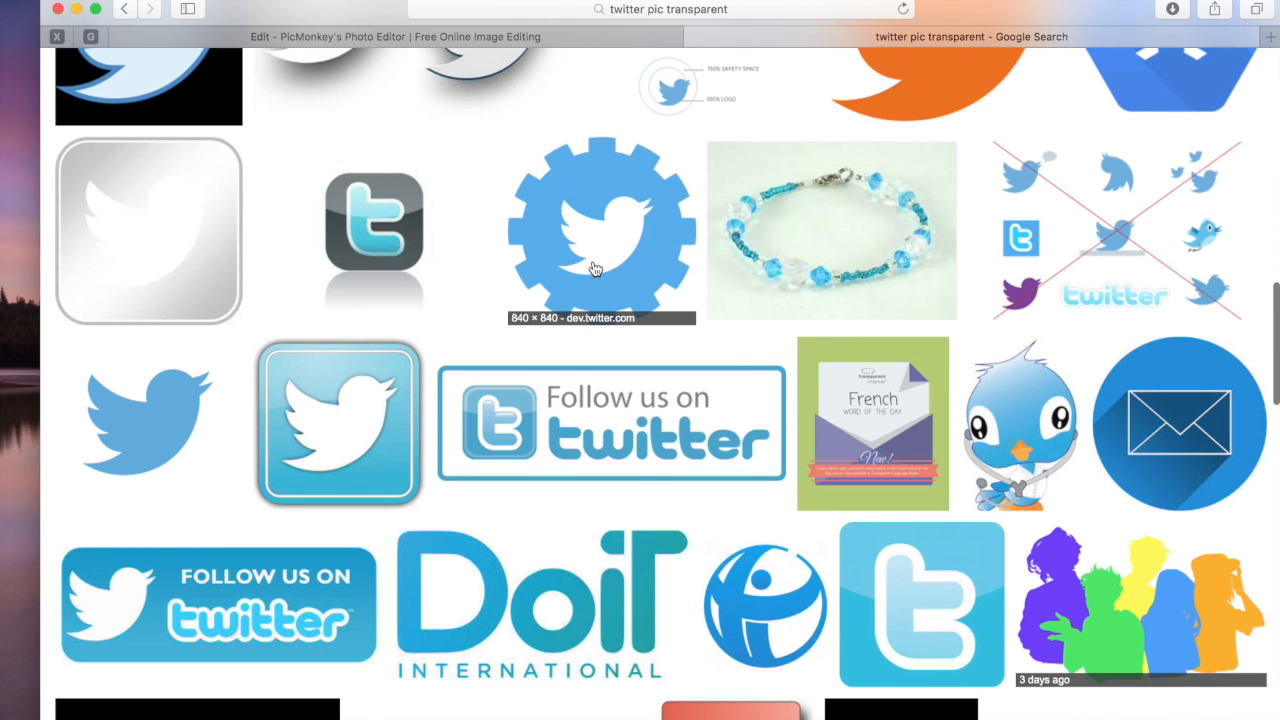
scroll(797, 432, "down", 5)
scroll(797, 440, "up", 10)
scroll(797, 440, "up", 10)
Save the previewed blue Twitter bird image to the Desktop as "twitter"
left_click_drag(356, 10, 422, 9)
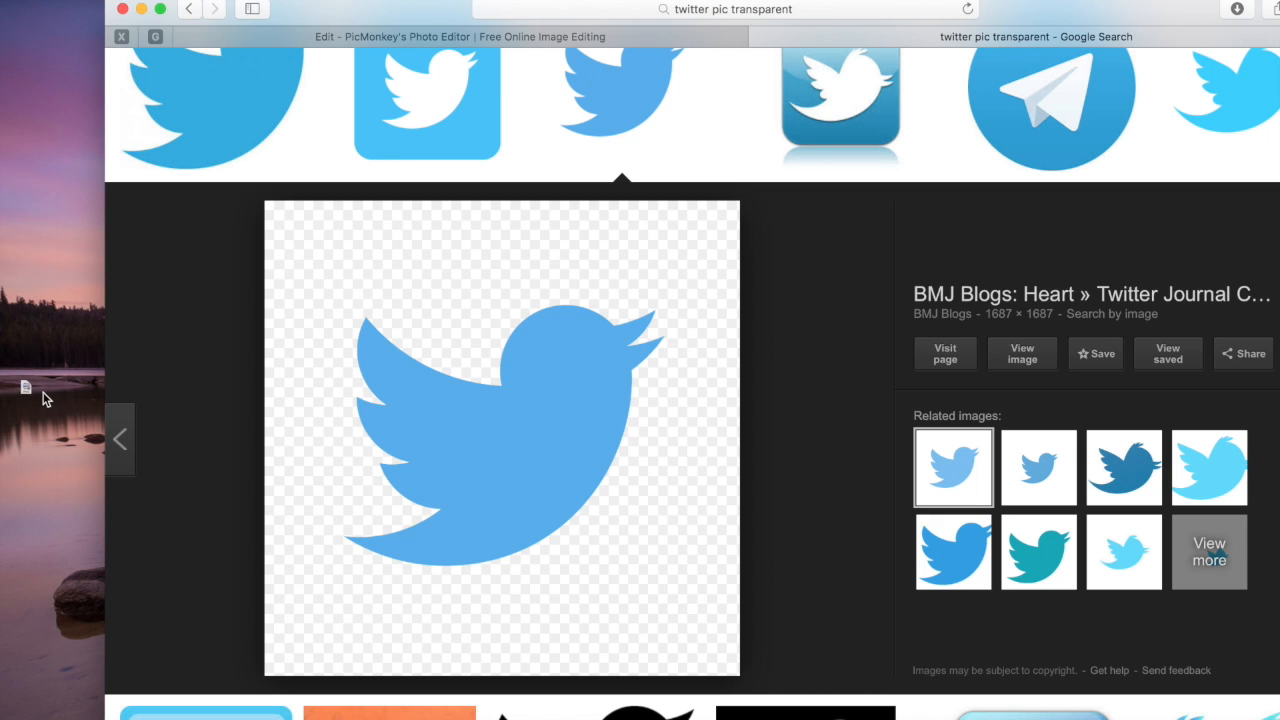
right_click(400, 410)
left_click(468, 626)
type("twitter")
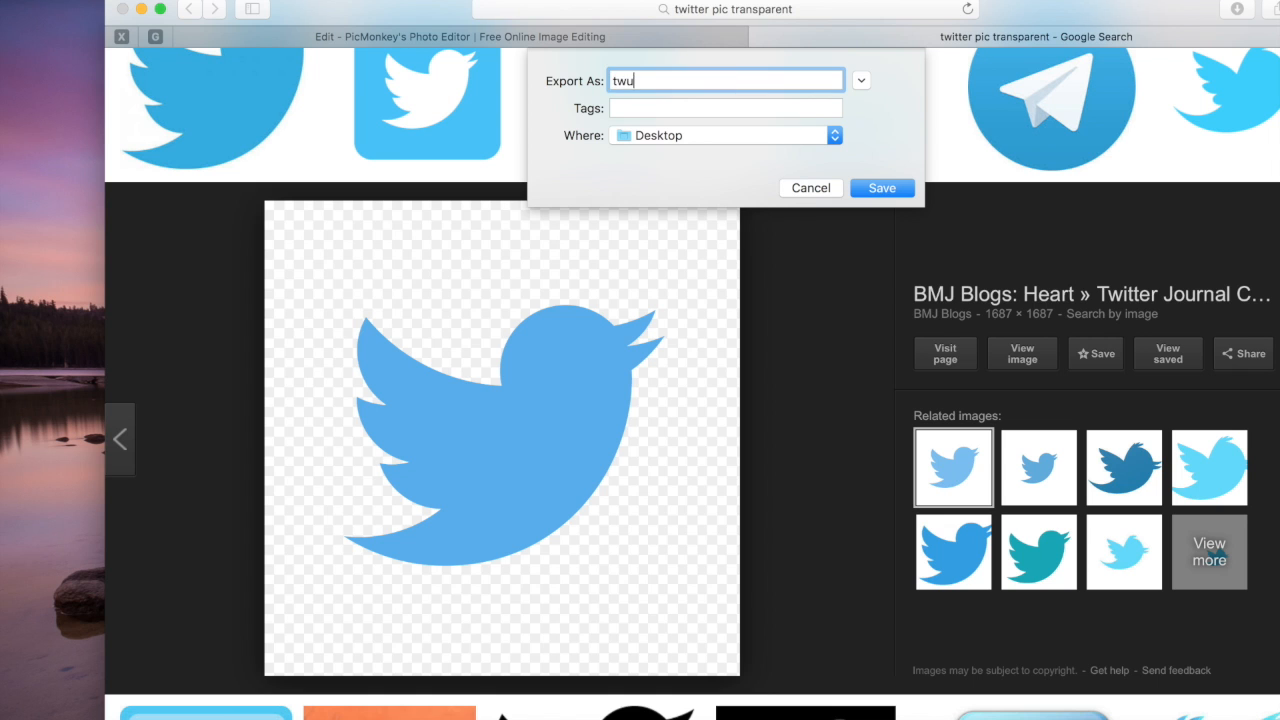
key("Return")
Change the image search to "instagrampic transparent"
scroll(692, 383, "up", 3)
left_click(300, 87)
key("BackSpace")
key("BackSpace")
key("BackSpace")
key("BackSpace")
key("BackSpace")
key("BackSpace")
key("BackSpace")
key("BackSpace")
type("instagram")
key("Return")
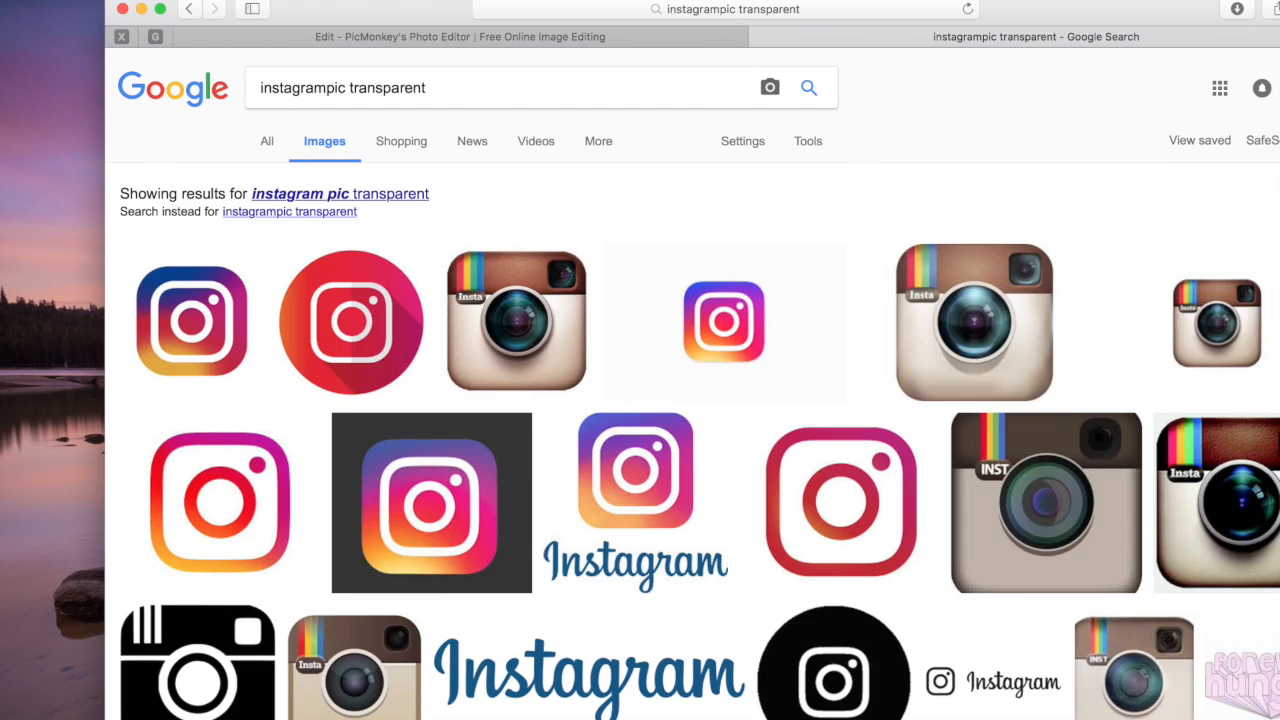
Save the first gradient Instagram logo from the results to the Desktop as "insta pic"
left_click(186, 308)
right_click(533, 467)
left_click(661, 630)
type("insta")
key("Return")
Switch to PicMonkey, add "insta pic" from the Desktop as an overlay and shrink it to a small icon below the social media text
left_click(460, 36)
left_click(305, 165)
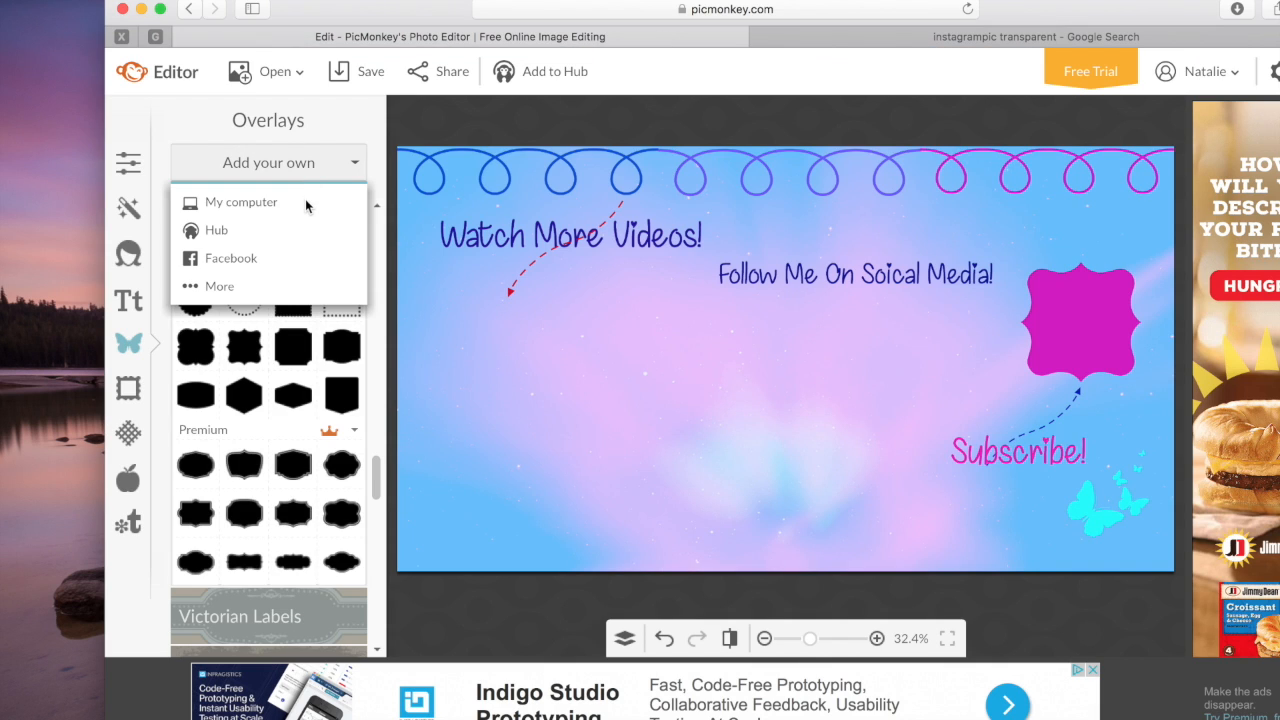
left_click(305, 199)
left_click(642, 96)
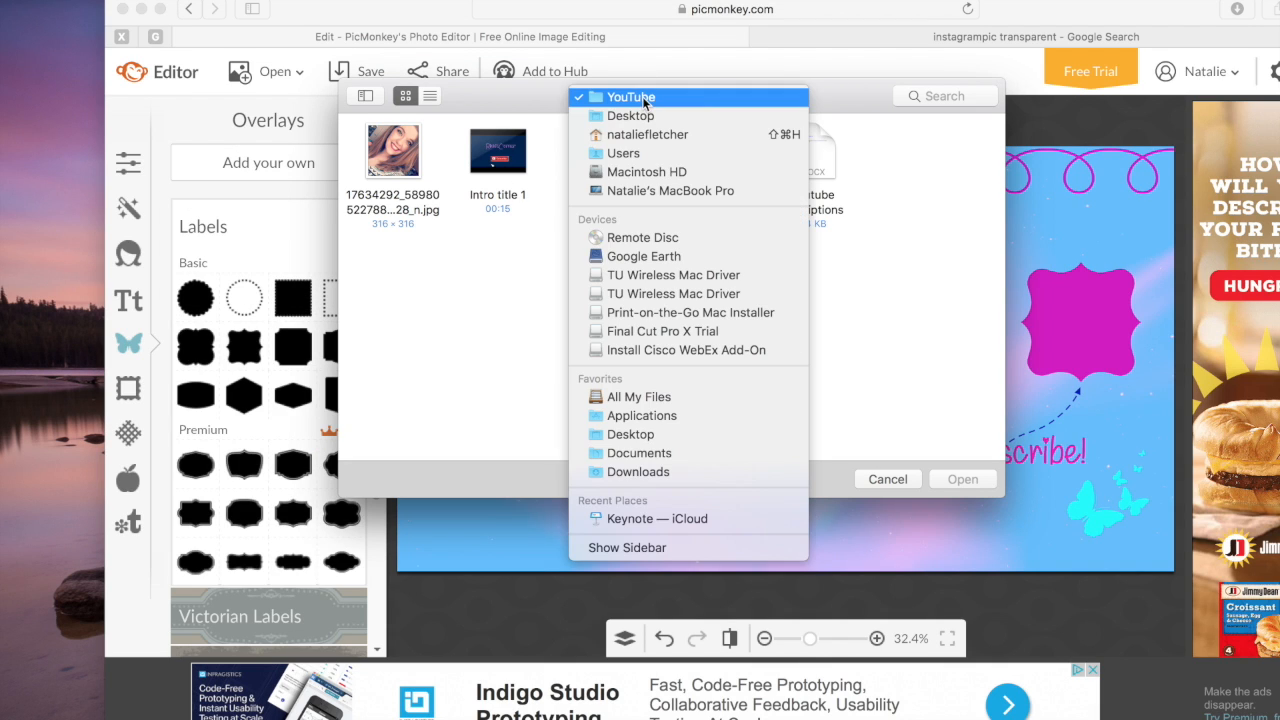
left_click(651, 115)
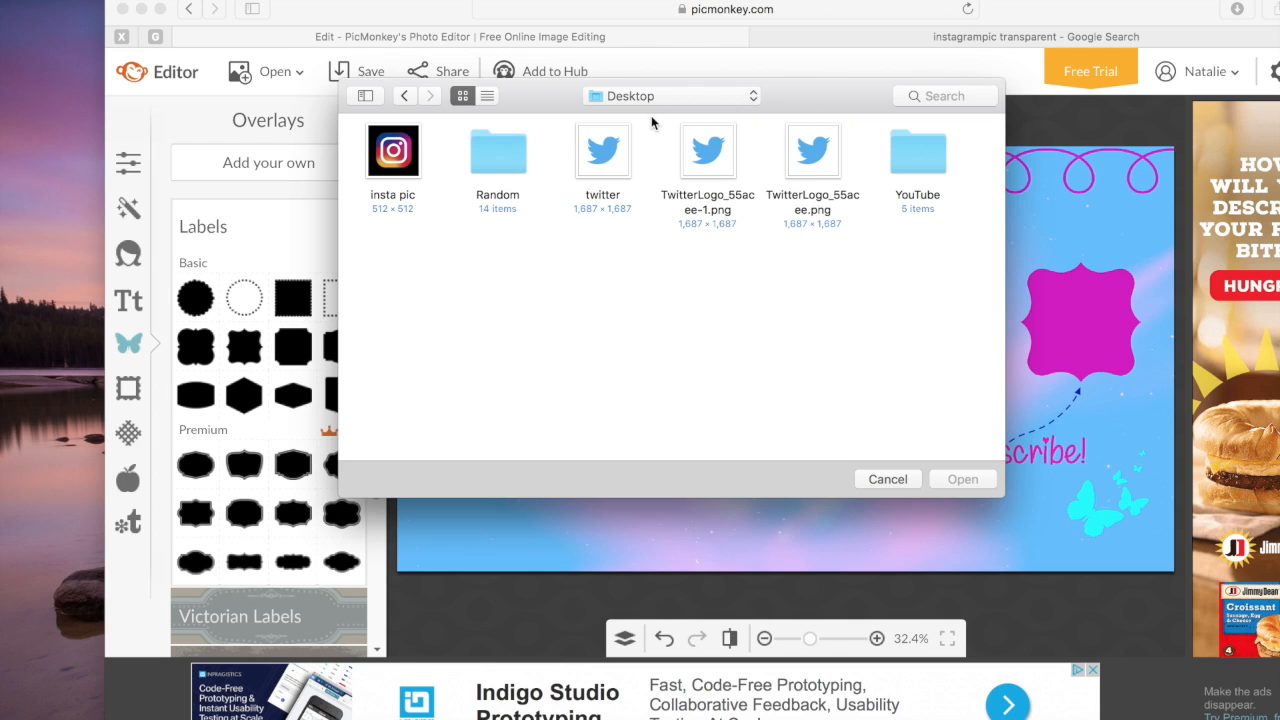
left_click(393, 172)
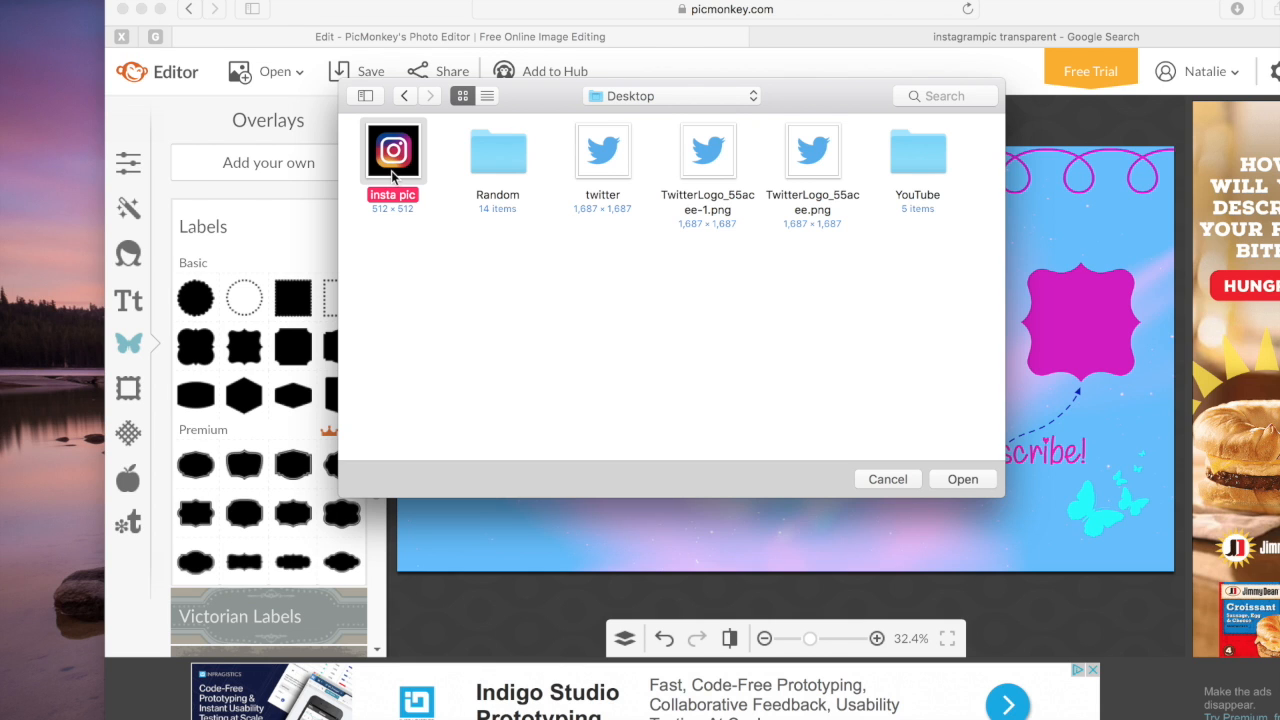
left_click(968, 479)
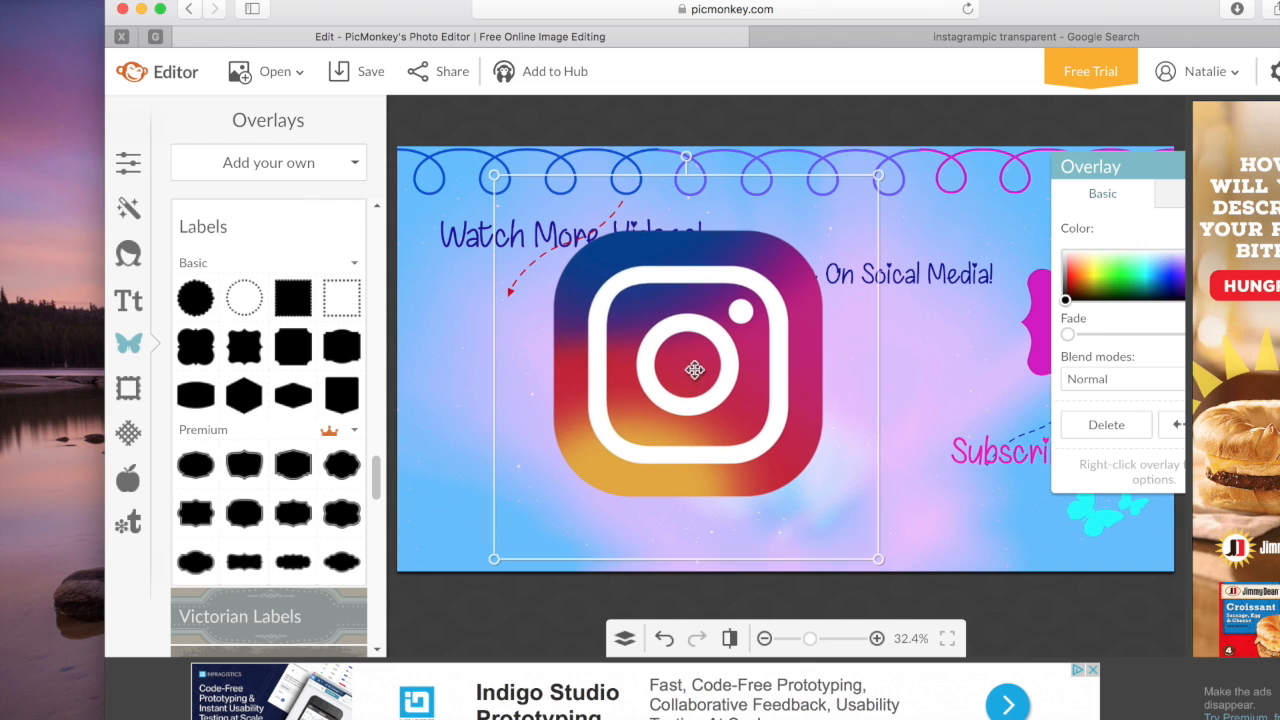
left_click_drag(494, 176, 796, 309)
left_click(749, 320)
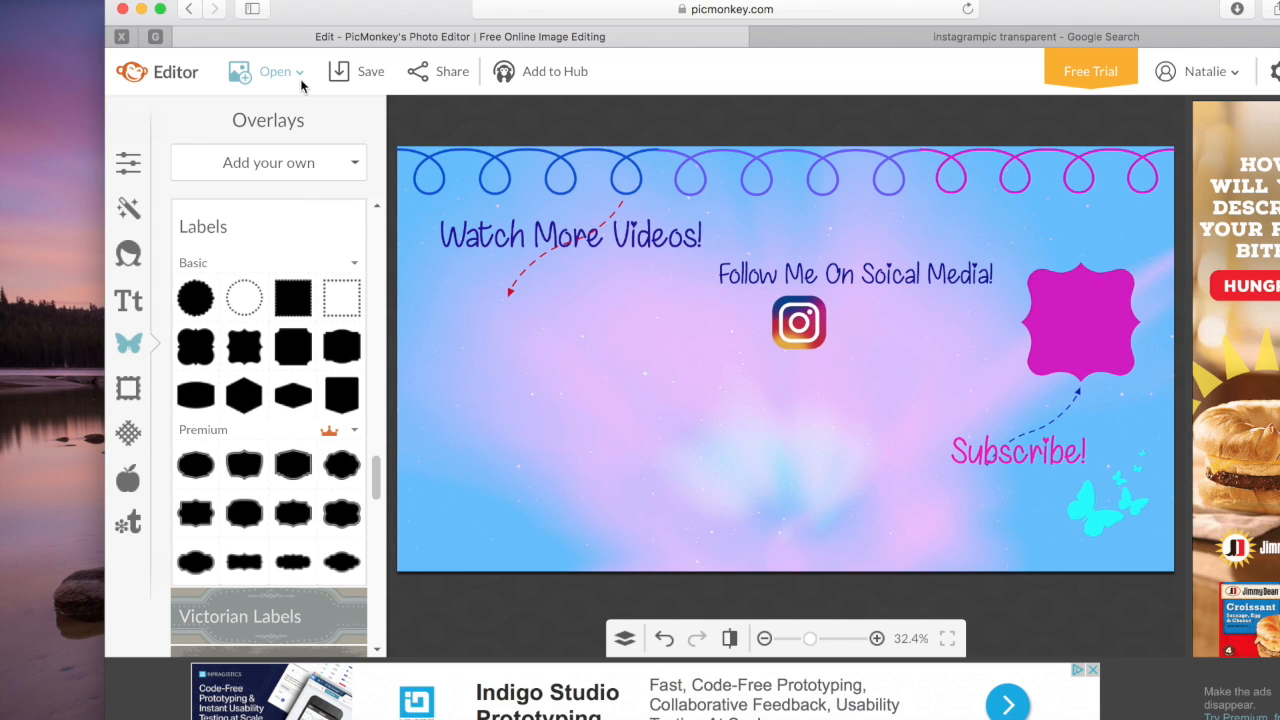
Add TwitterLogo_55acee-1.png from the Desktop as another overlay
left_click(300, 163)
left_click(240, 203)
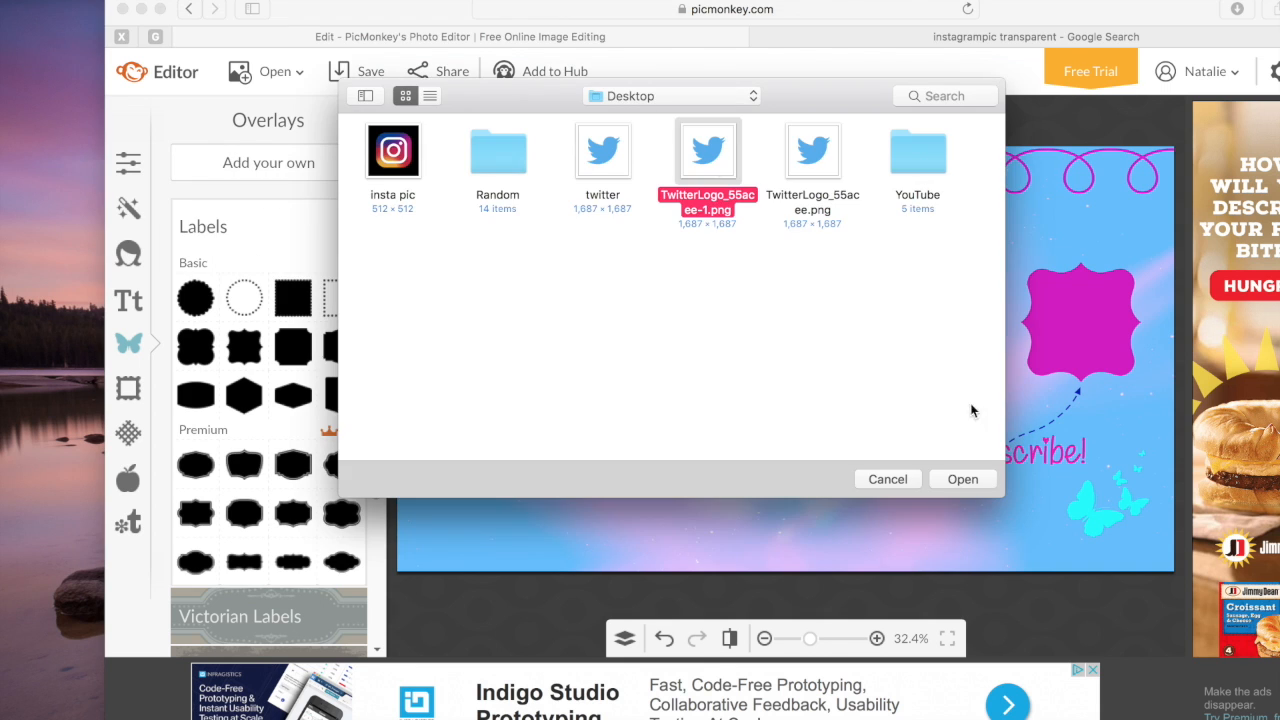
left_click(963, 479)
Shrink the Twitter bird to a small icon and place it just right of the Instagram logo
left_click_drag(576, 150, 877, 451)
left_click_drag(918, 494, 870, 312)
left_click_drag(830, 271, 852, 292)
left_click_drag(892, 334, 866, 323)
left_click(916, 368)
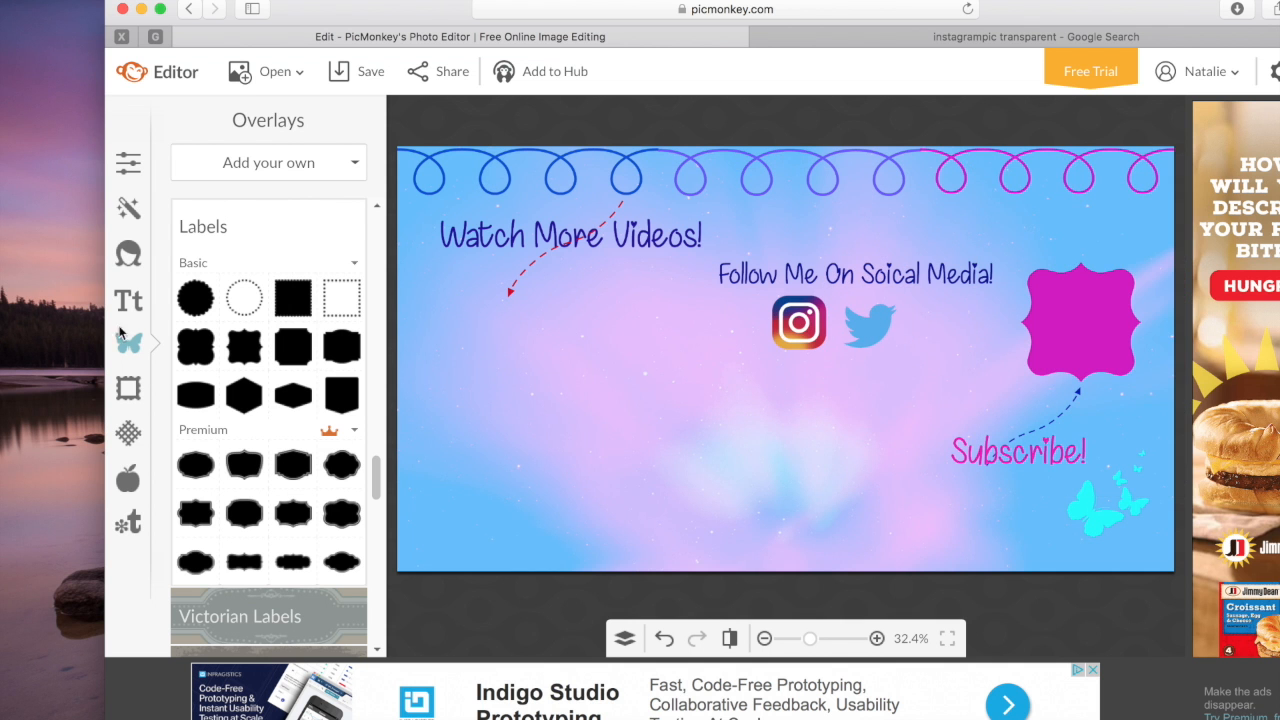
Add a text with the social media handle in ChasingHearts-Regular below the two logos
left_click(127, 307)
left_click(275, 165)
left_click_drag(788, 376, 862, 374)
left_click(862, 374)
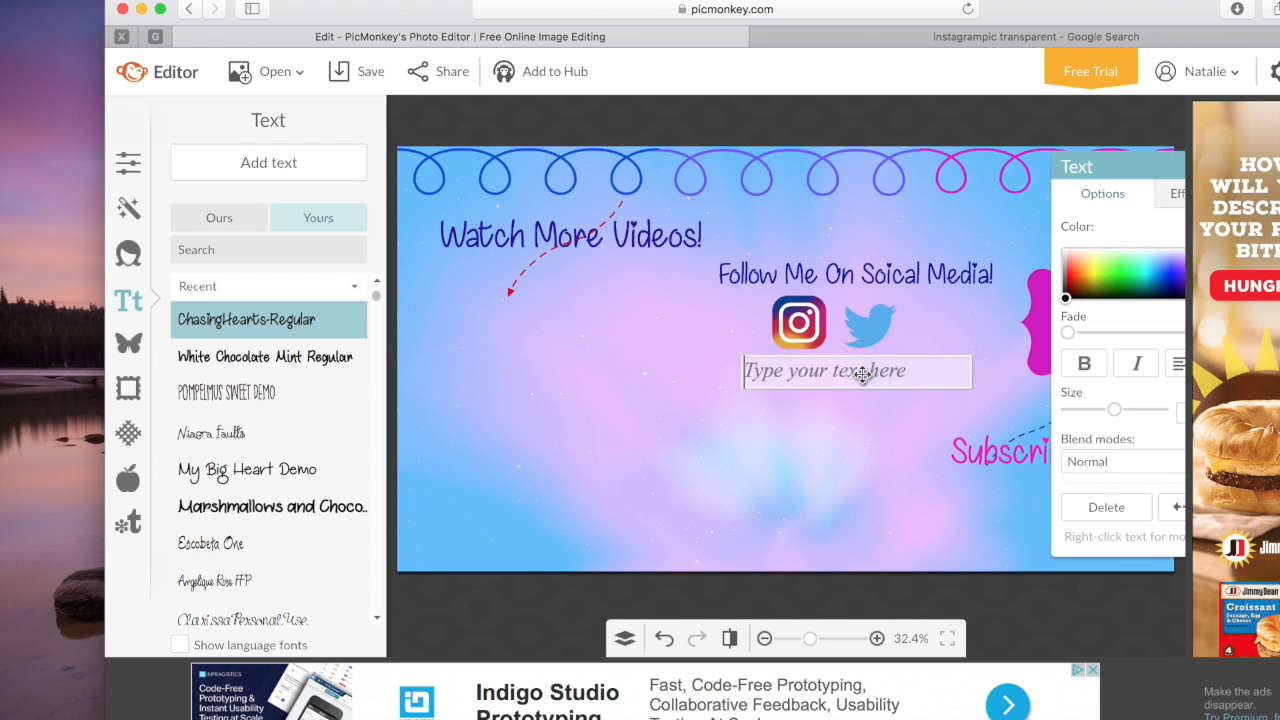
type("@na")
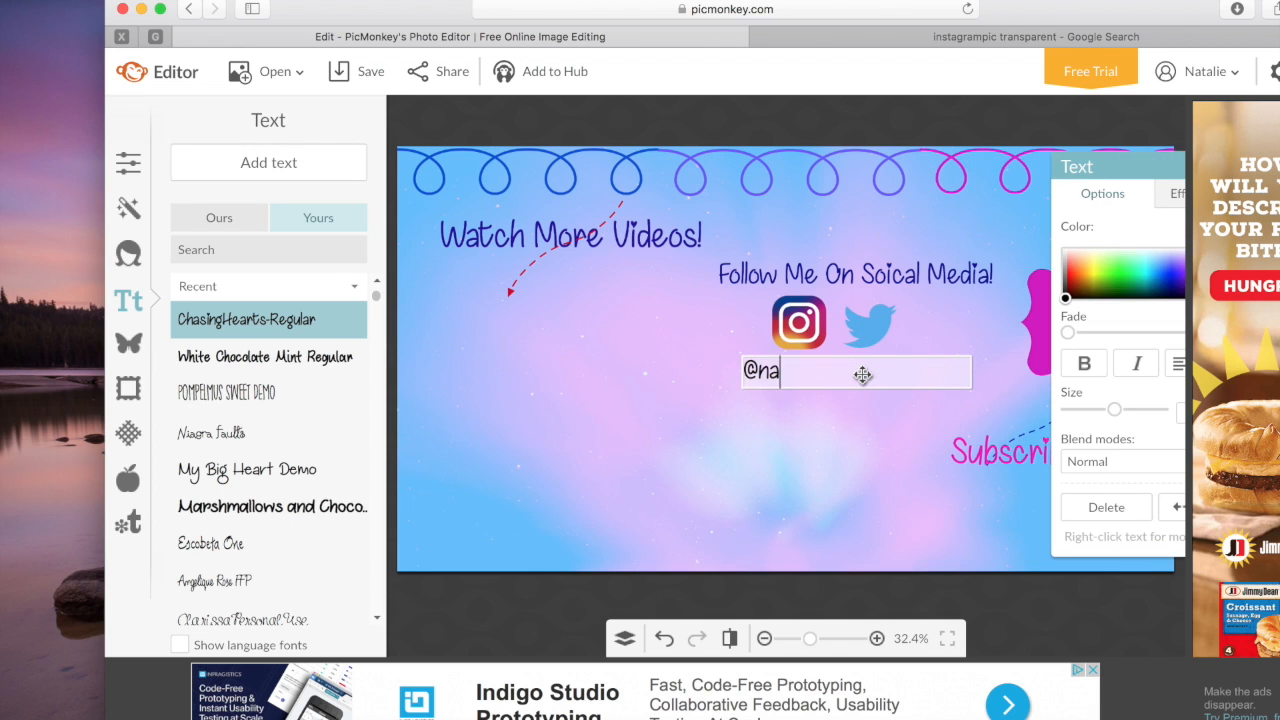
type("ttynatt44")
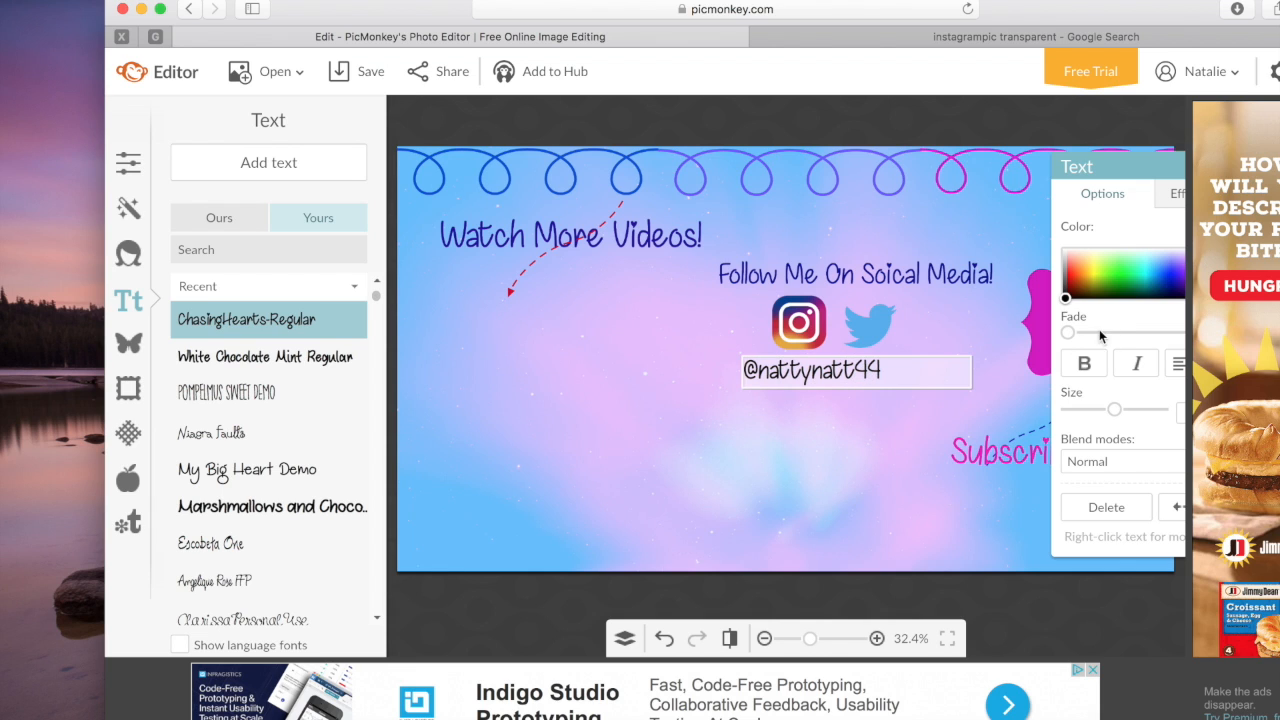
Color the handle text dark pink (aa0068), enlarge it to size 110 and center it beneath the logos
left_click_drag(1114, 179, 994, 179)
left_click_drag(952, 303, 1052, 289)
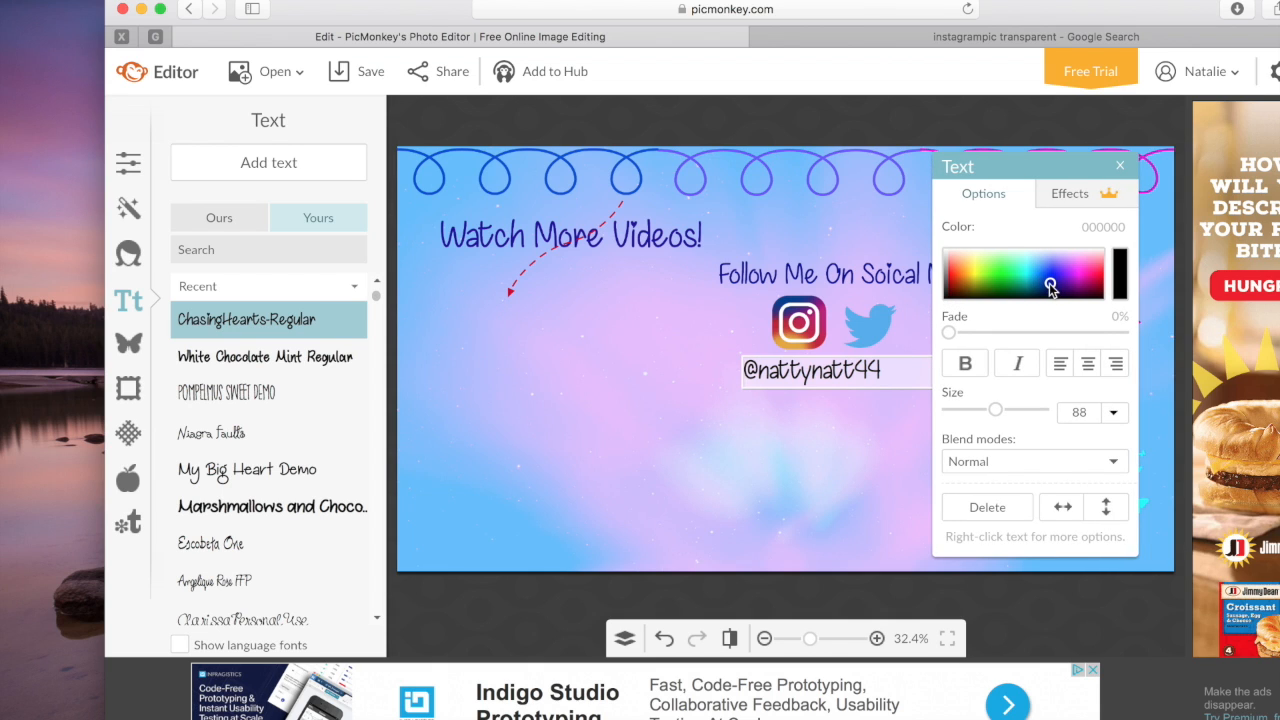
double_click(880, 366)
left_click_drag(995, 410, 999, 410)
left_click(1055, 283)
left_click_drag(1055, 284, 1091, 288)
left_click_drag(1020, 169, 1056, 169)
left_click_drag(874, 376, 894, 376)
left_click(1037, 410)
left_click(744, 420)
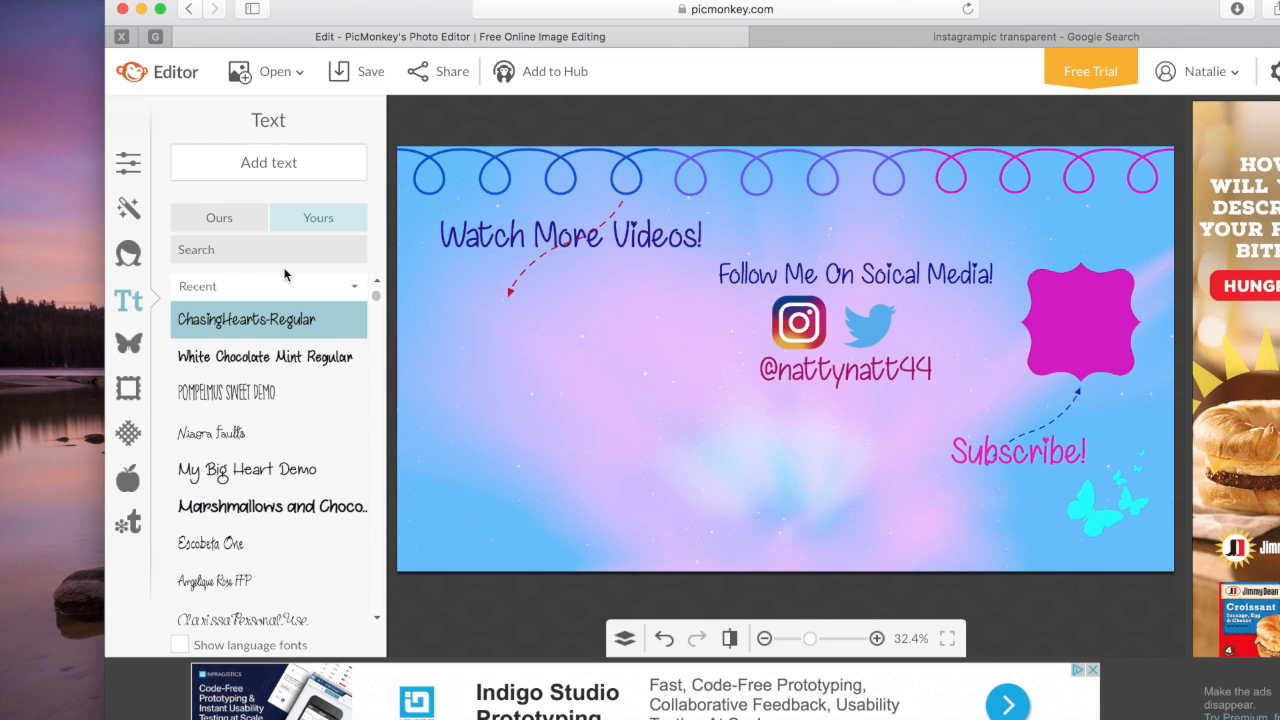
Add a tilted text reading "Rikki'sCorner" in ChasingHearts-Regular in the lower left area of the canvas
left_click(270, 163)
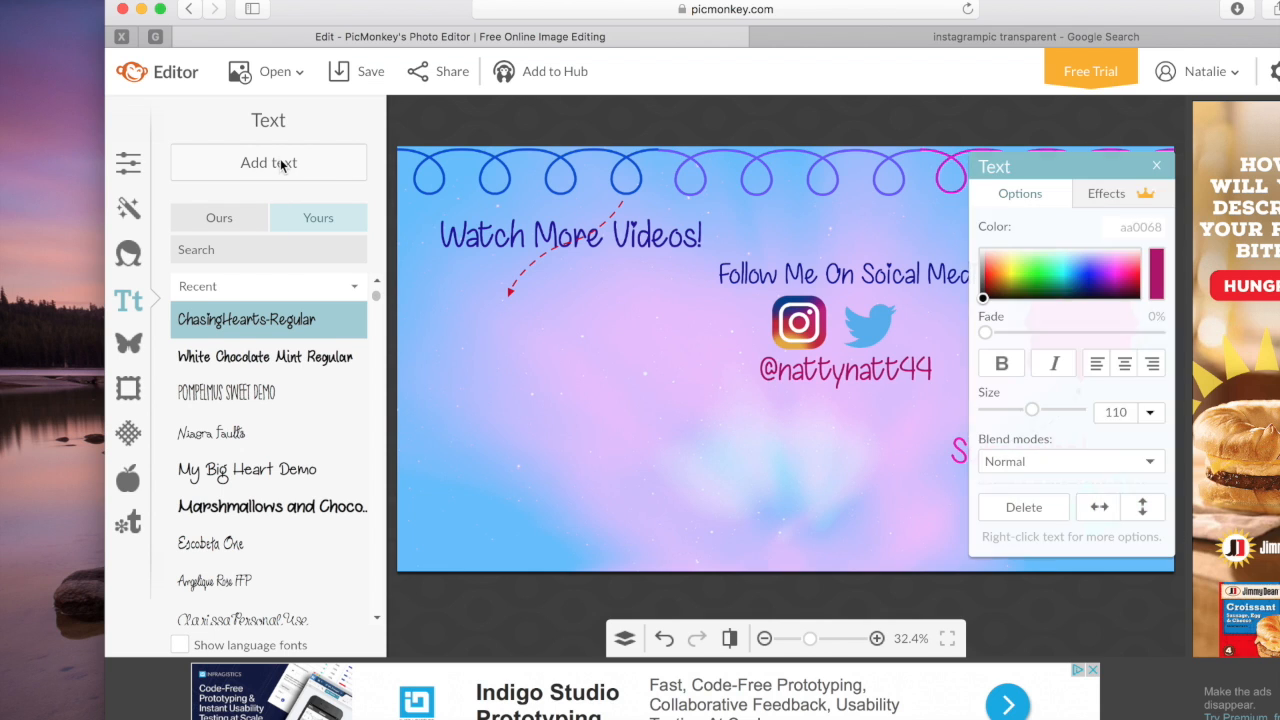
left_click_drag(730, 365, 601, 457)
double_click(601, 457)
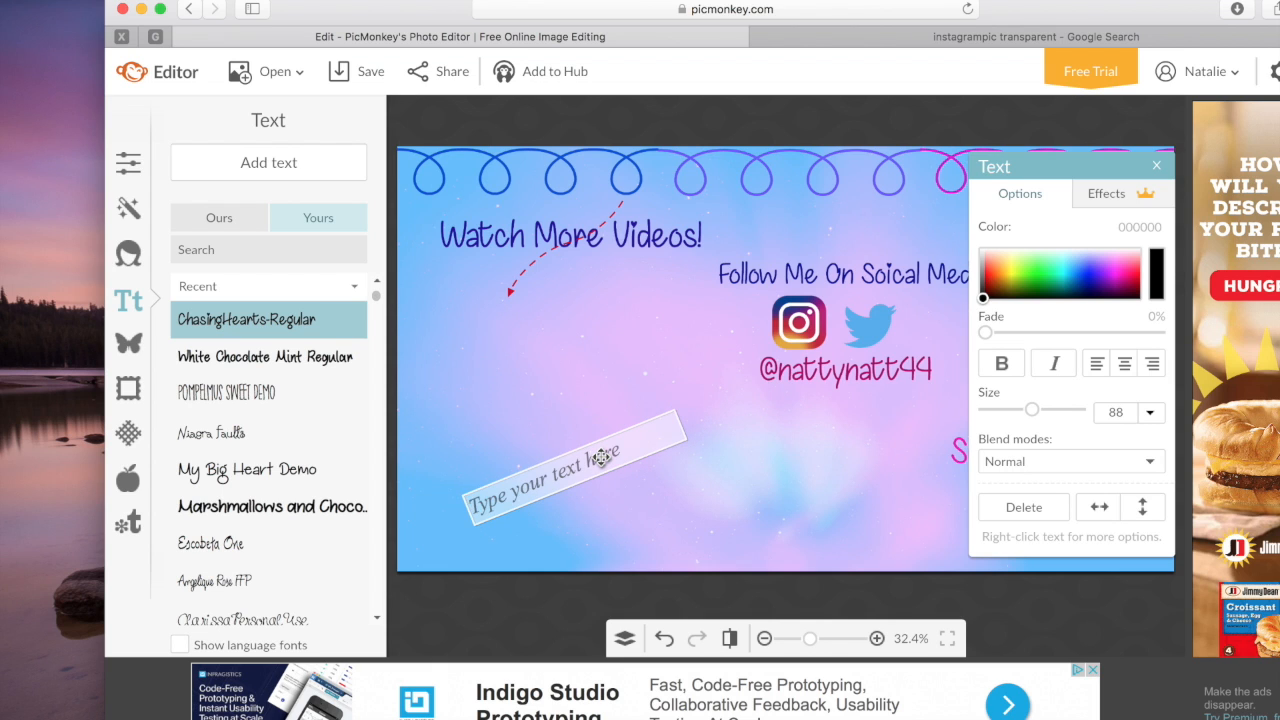
type("Rikk")
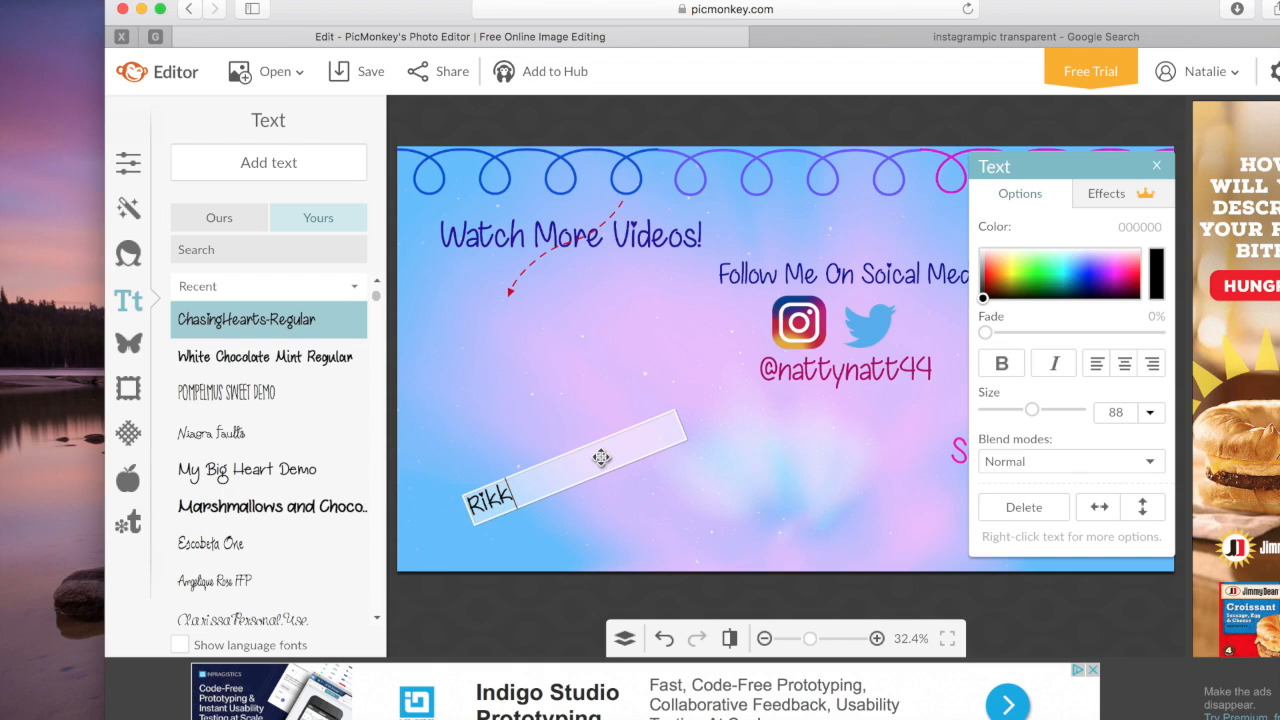
type("i'sCorner")
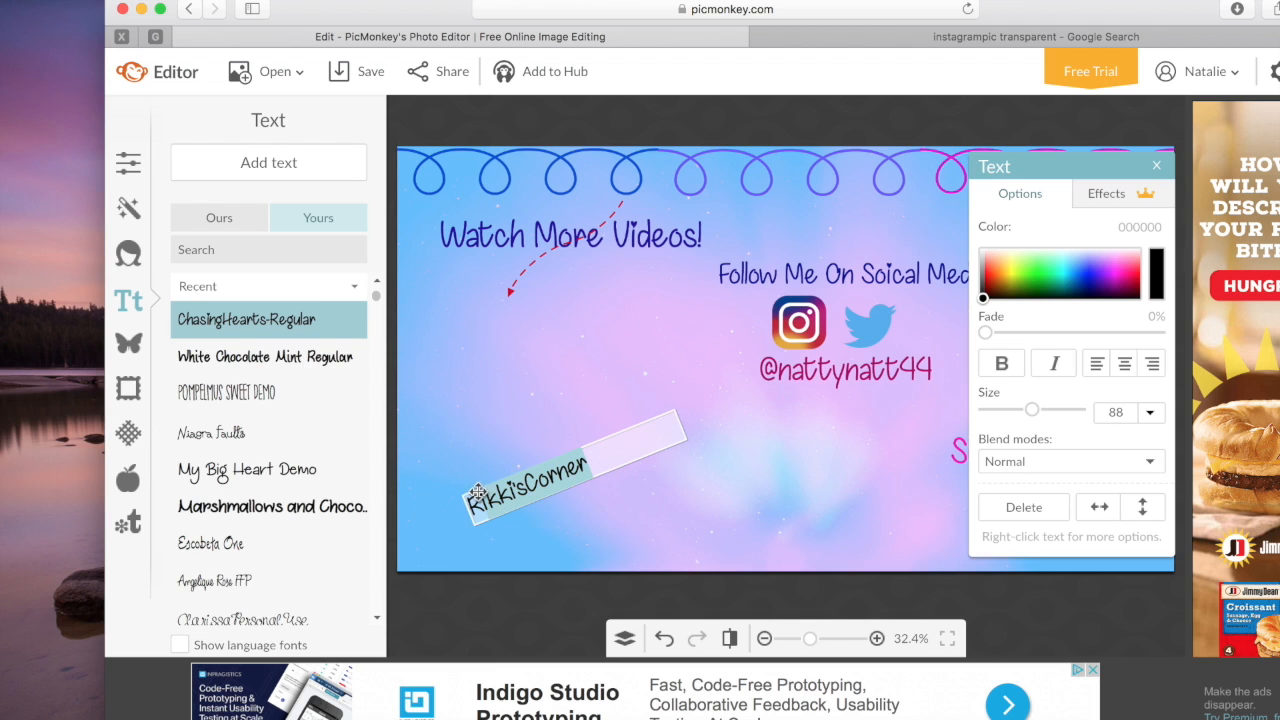
Color "Rikki'sCorner" purple (4300b4) at size 156 and move it to the lower middle of the canvas with a gentler tilt
left_click_drag(609, 455, 437, 491)
left_click_drag(1035, 411, 1048, 411)
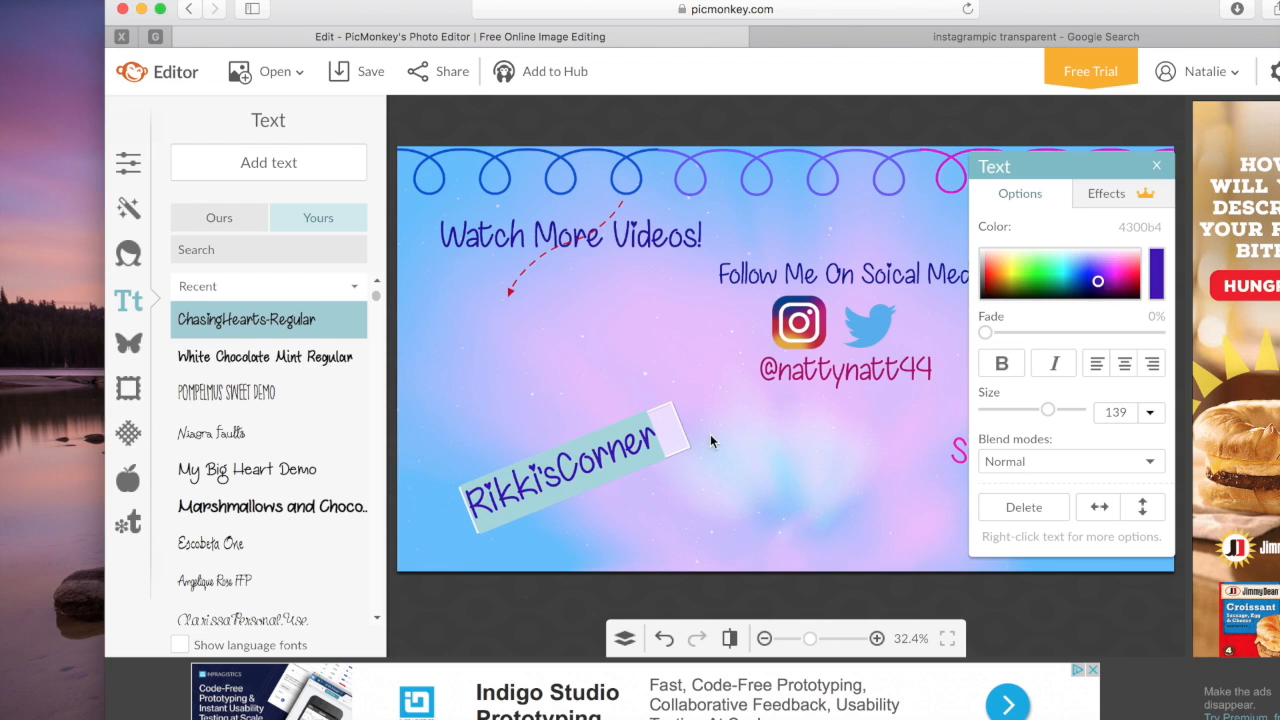
left_click(651, 469)
left_click_drag(651, 469, 866, 471)
left_click_drag(1032, 409, 1040, 409)
left_click(745, 531)
left_click_drag(720, 490, 729, 488)
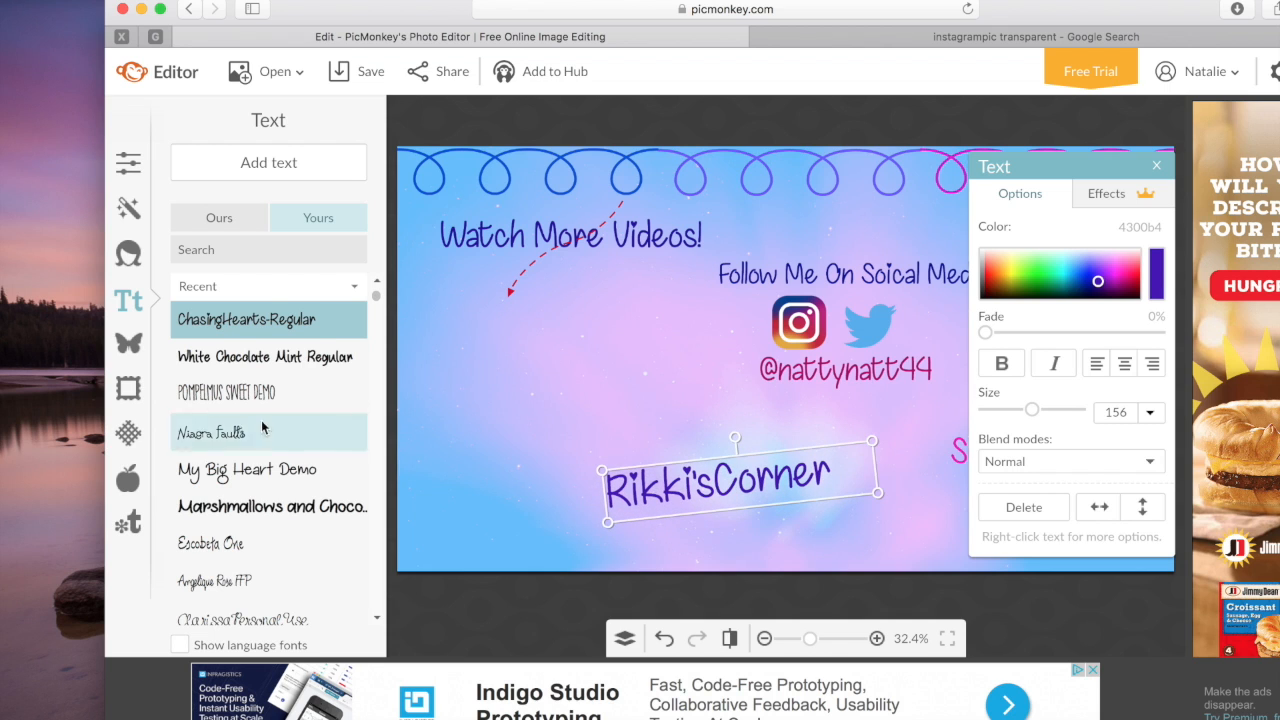
Add the white burst from the Fireworks overlays and place it over the "Rikki'sCorner" text
left_click(134, 349)
left_click_drag(377, 481, 374, 423)
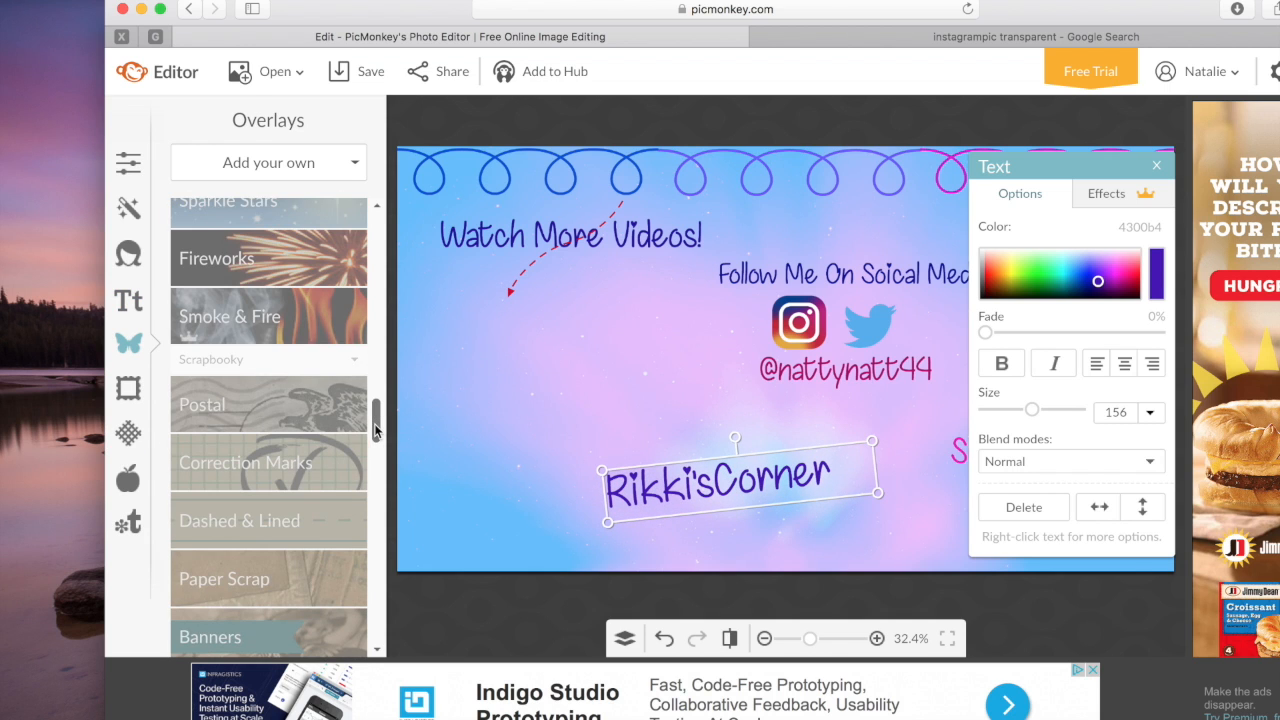
left_click(280, 255)
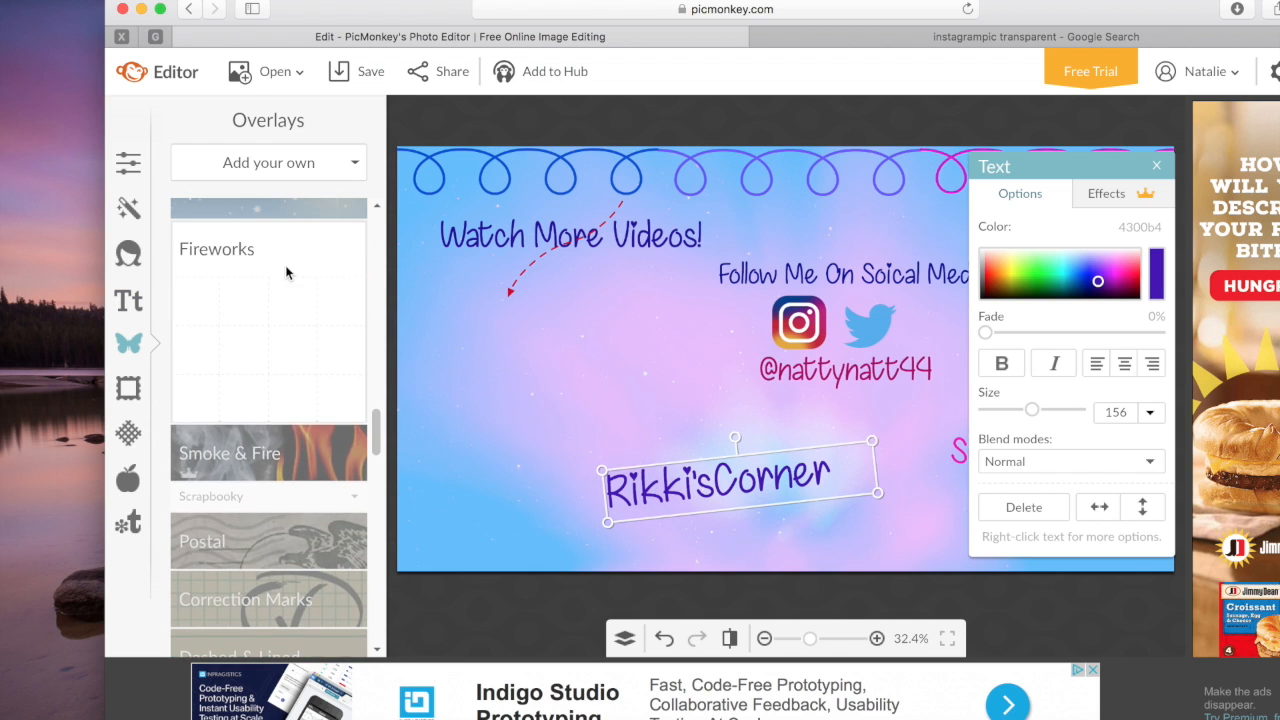
left_click(291, 296)
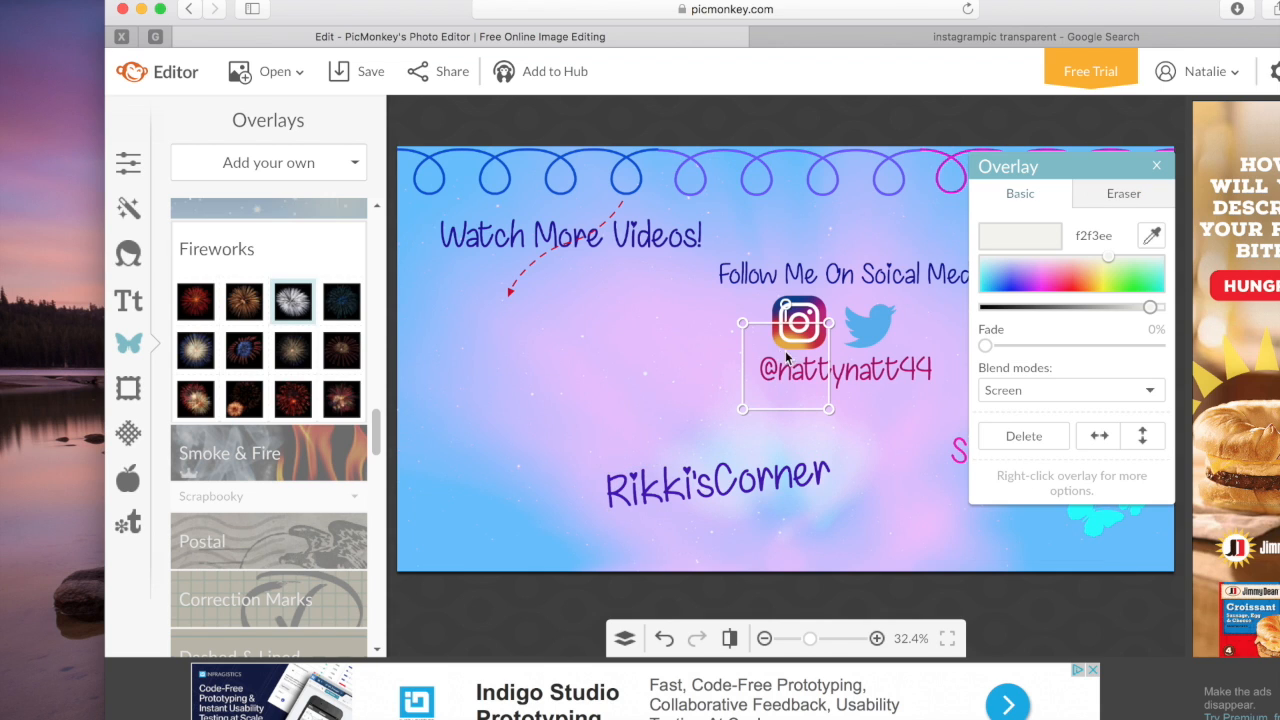
left_click_drag(755, 382, 718, 488)
Send the white firework behind the "Rikki'sCorner" text and enlarge it around the middle of the lettering
right_click(720, 490)
left_click(780, 524)
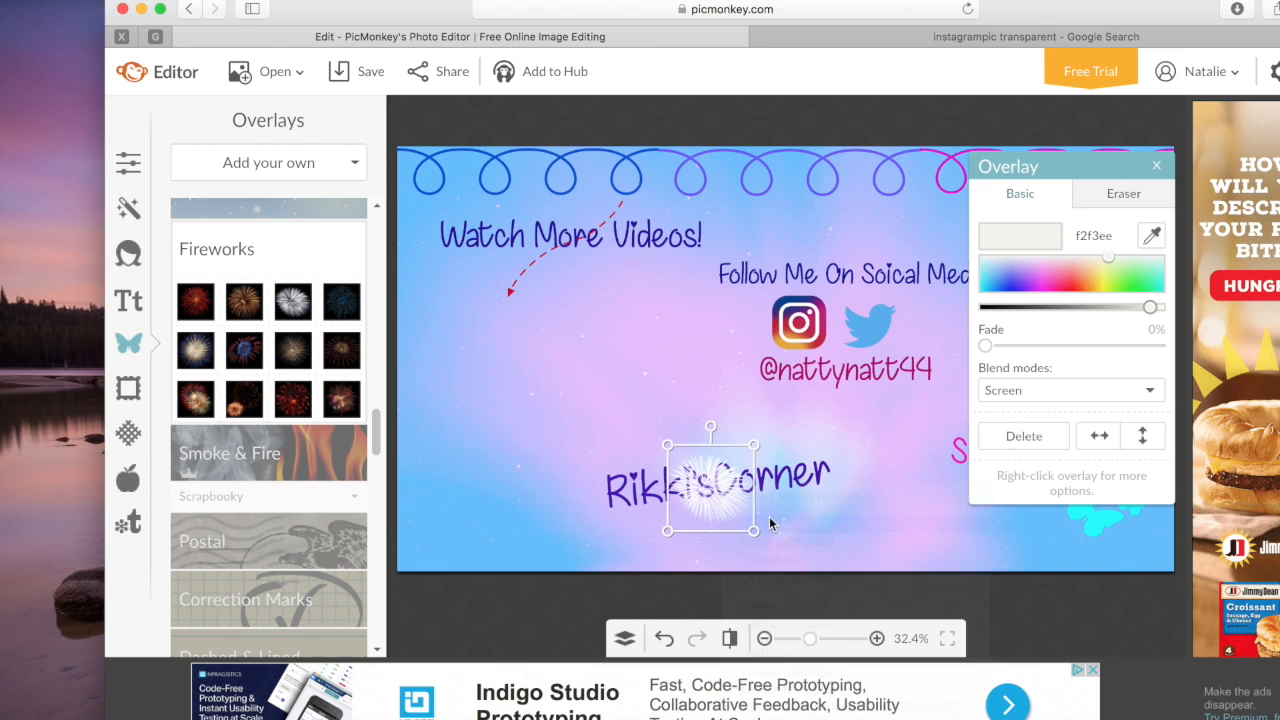
left_click_drag(752, 500, 716, 503)
Enlarge the "Rikki'sCorner" text to size 175
left_click(808, 470)
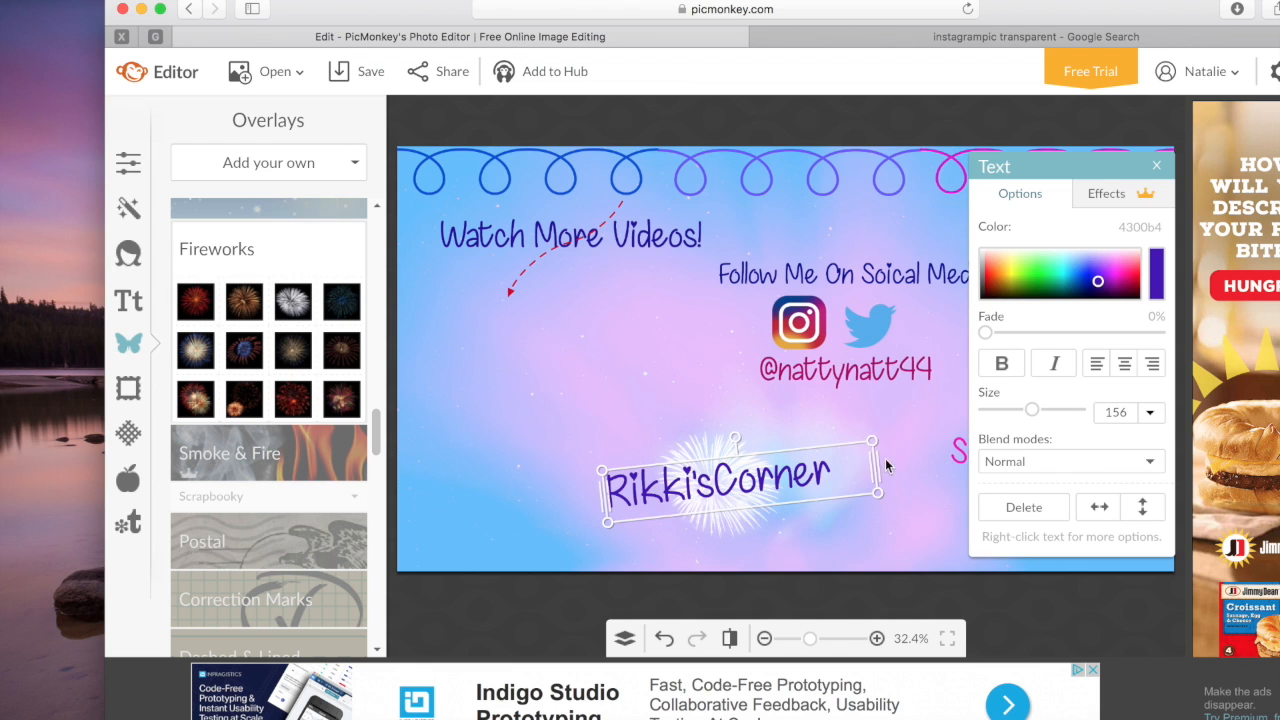
left_click_drag(1032, 410, 1038, 412)
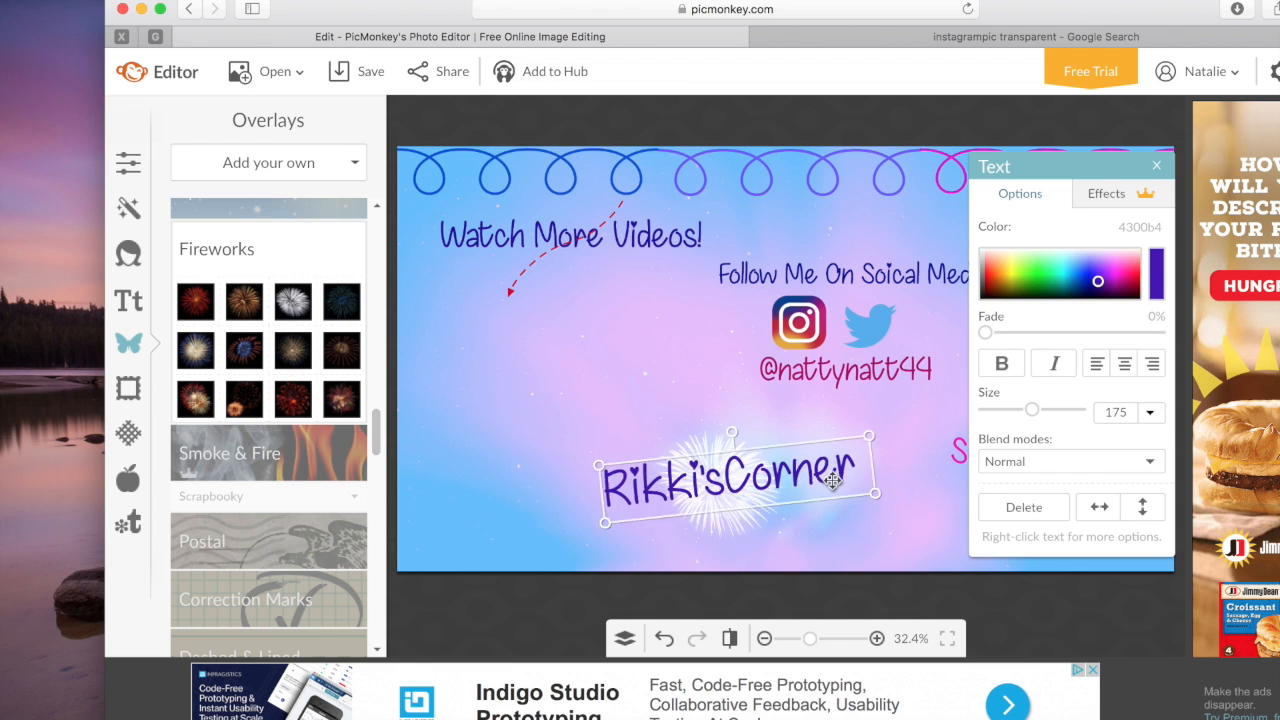
Save the finished design to the computer as a .jpg named "outro card 1" in Sean quality
left_click(888, 536)
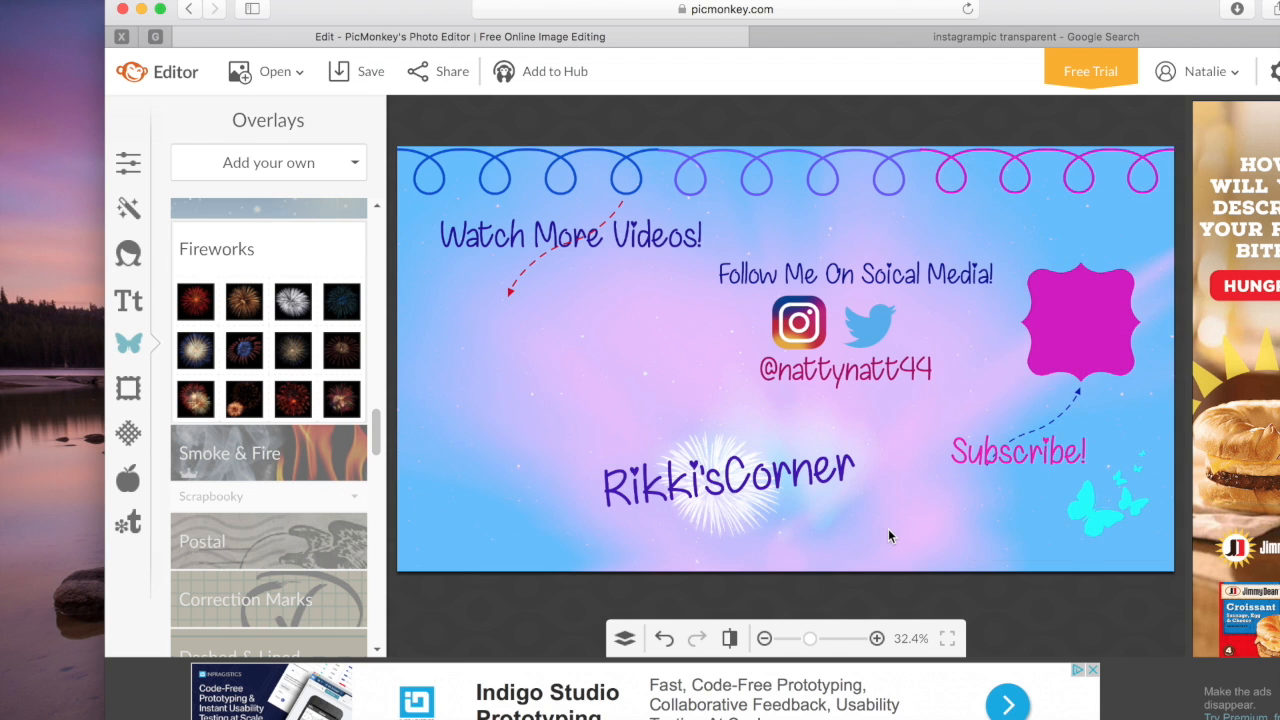
left_click(370, 76)
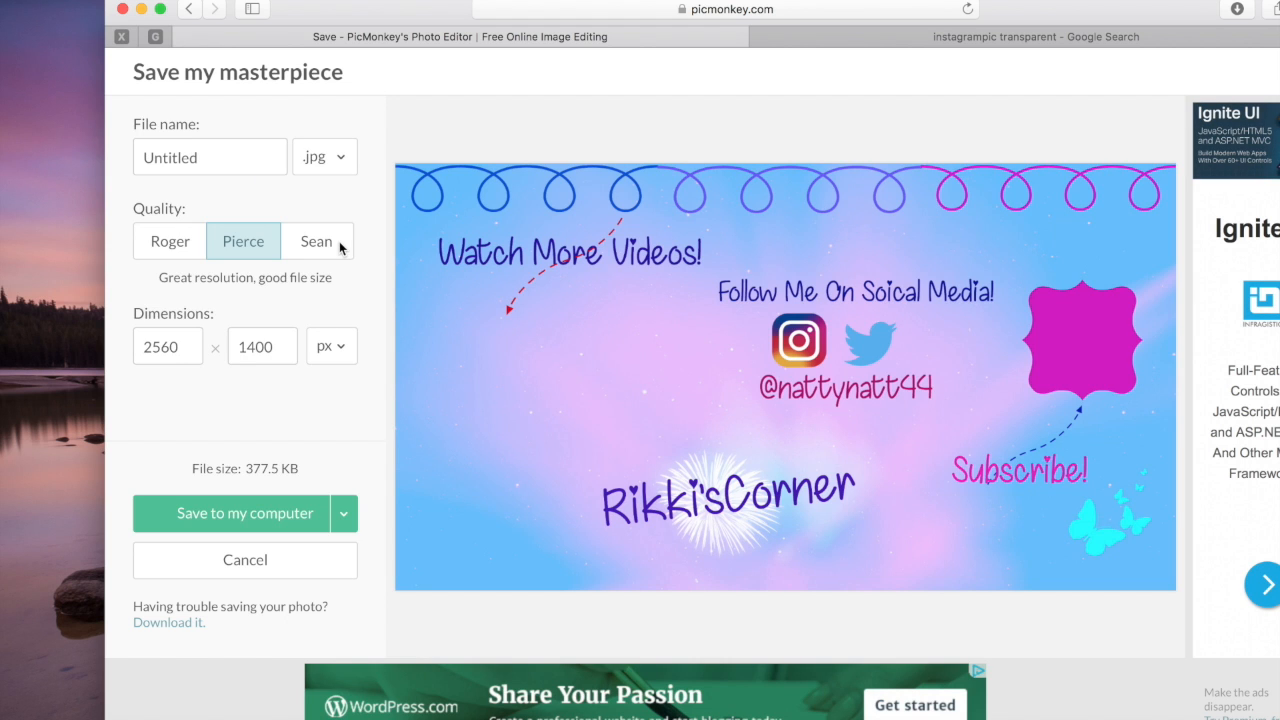
left_click(340, 248)
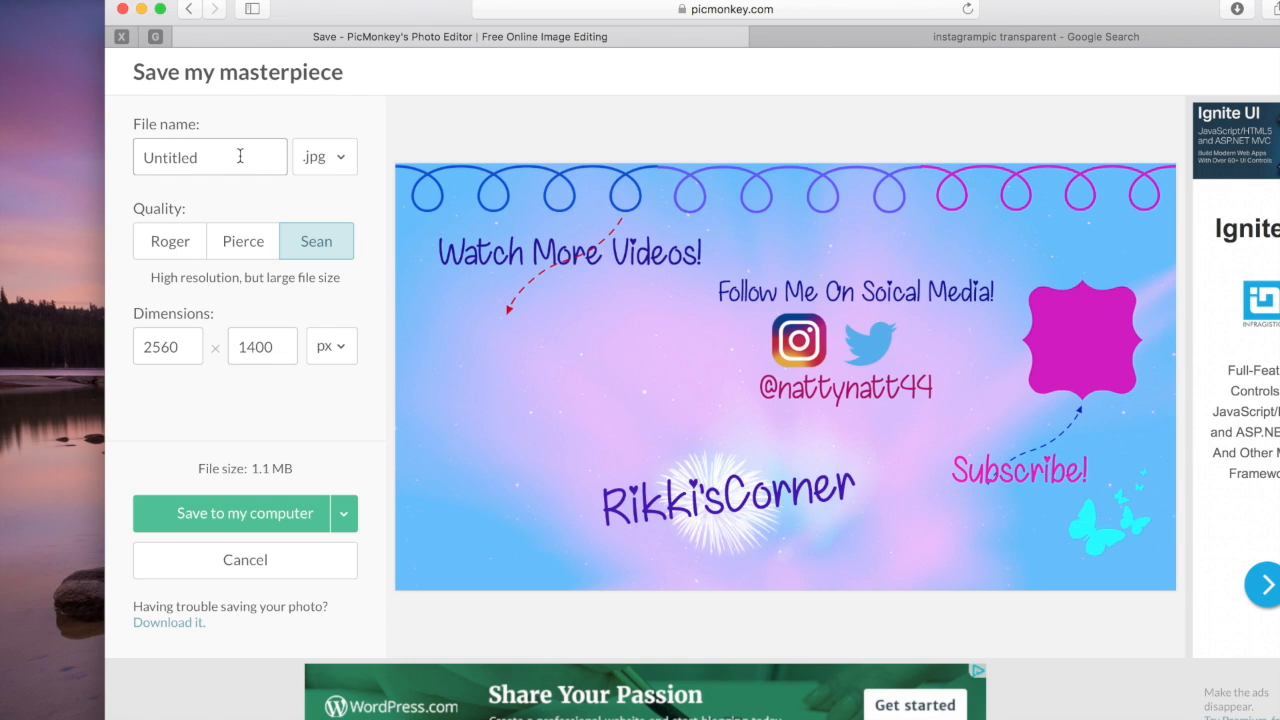
left_click_drag(240, 156, 127, 156)
type("outro card 1")
left_click(270, 524)
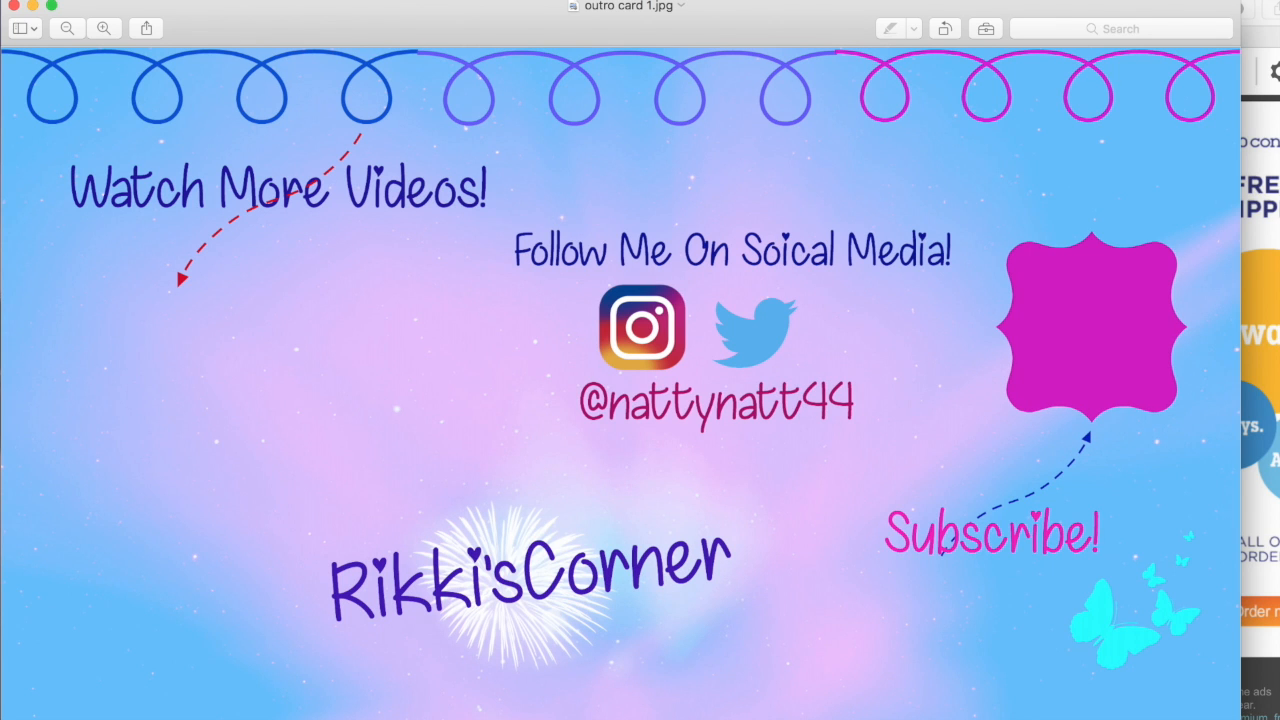
Move the opened "outro card 1.jpg" file from Downloads to the Desktop folder
left_click(128, 2)
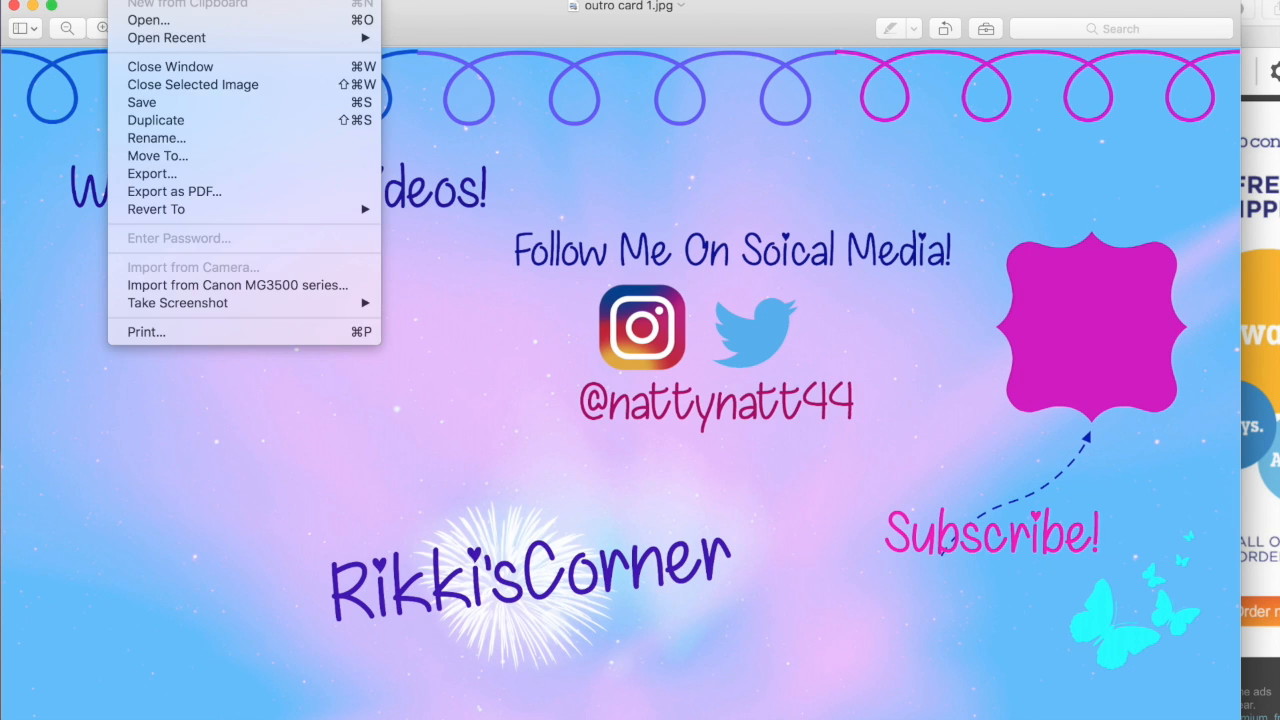
left_click(300, 162)
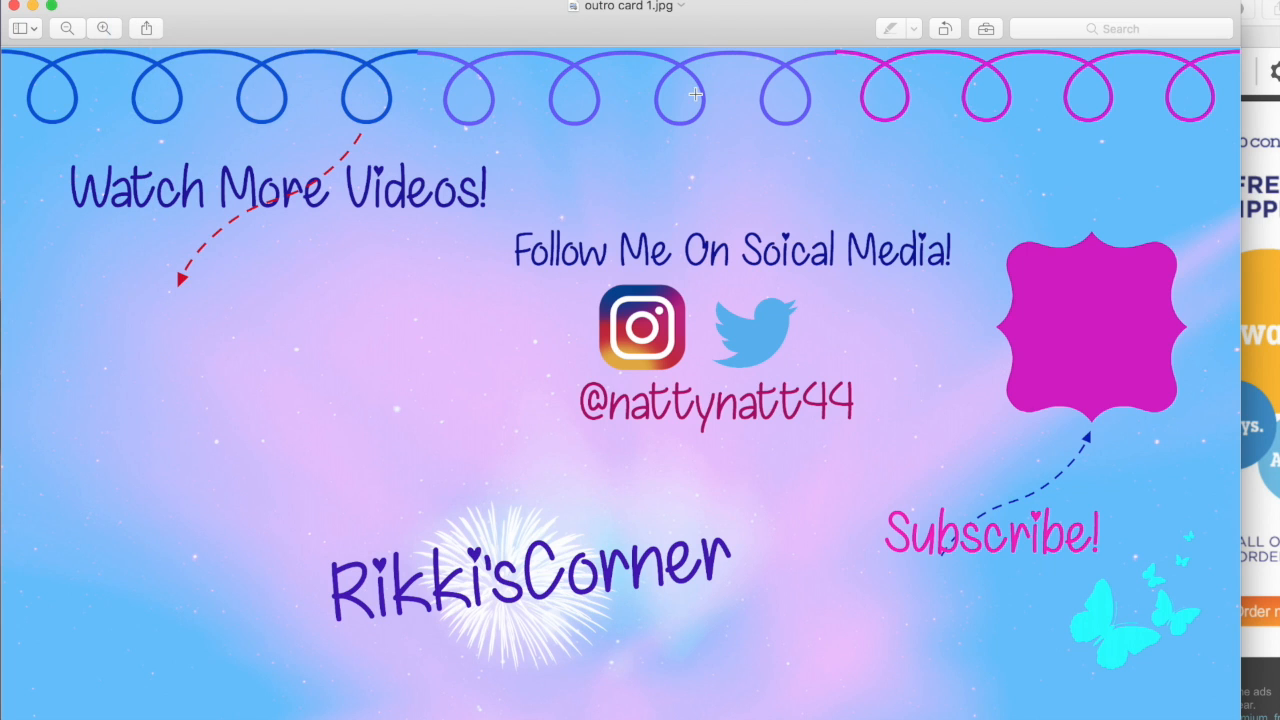
left_click(708, 79)
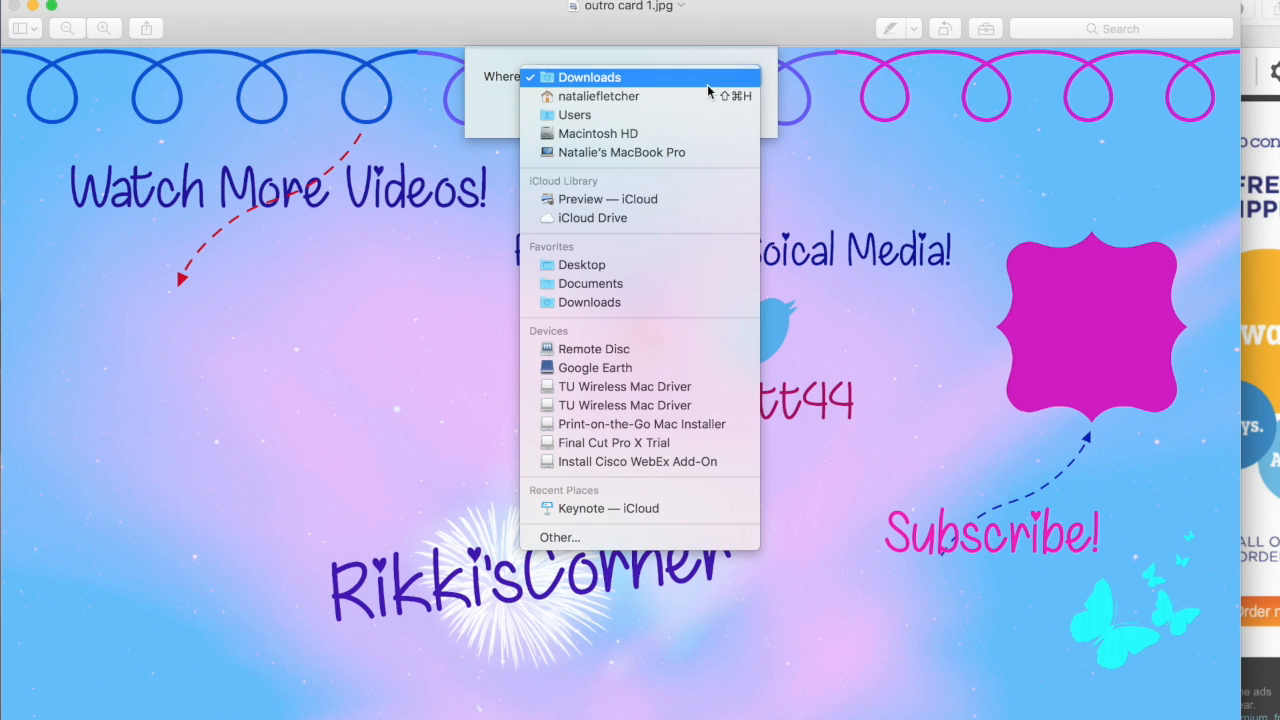
scroll(706, 273, "down", 1)
left_click(706, 266)
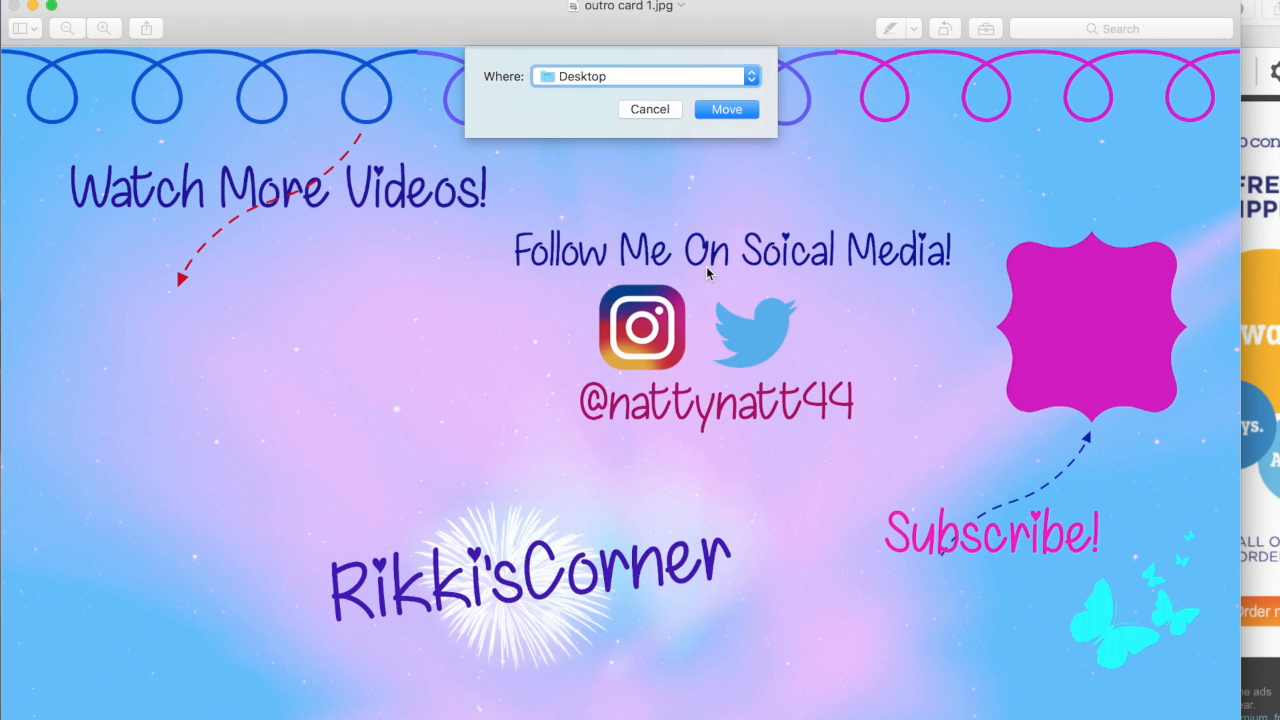
left_click(726, 111)
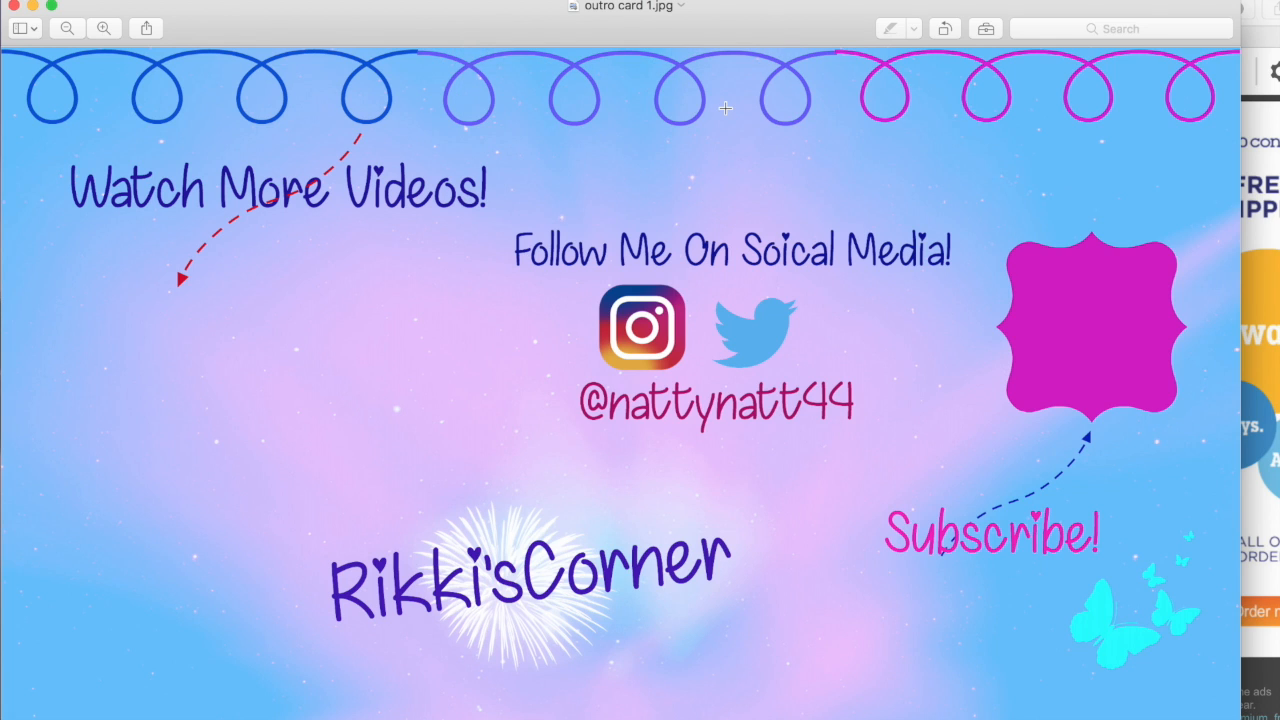